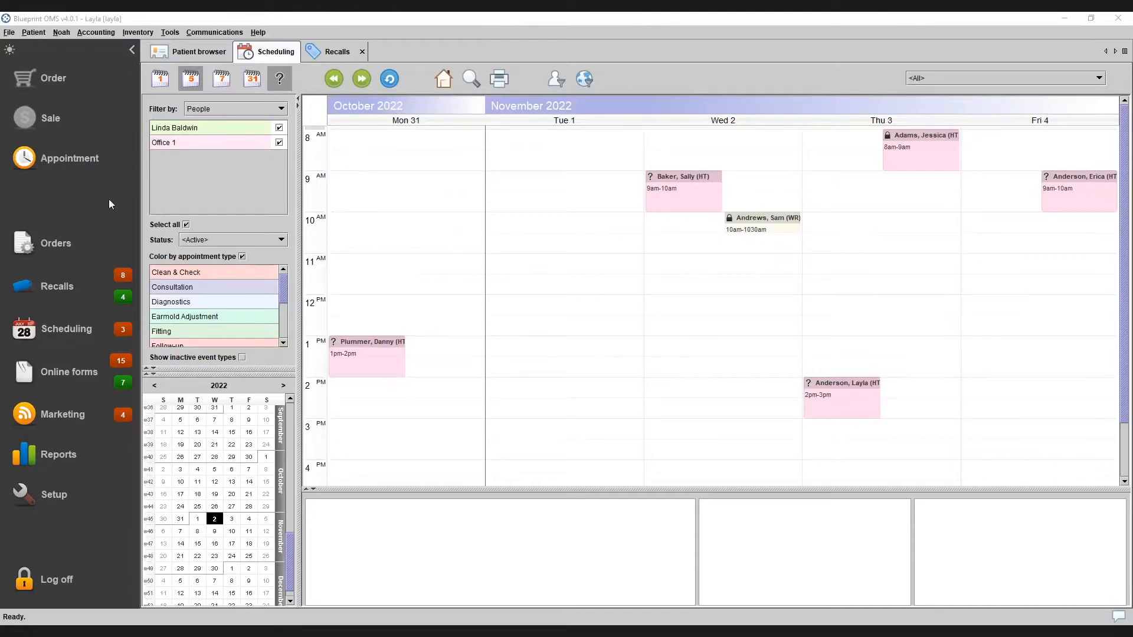
Open the recalls list and sort it in turn by recall date, next appointment and patient name, ending in descending patient order.
left_click(65, 290)
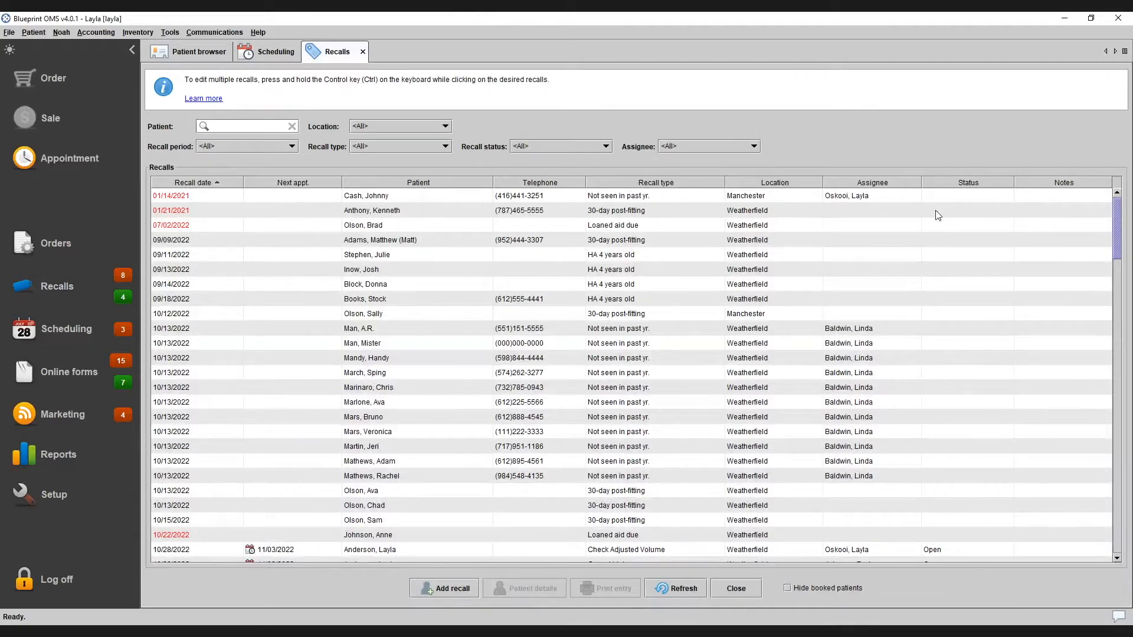
left_click(212, 183)
left_click(212, 183)
left_click(311, 183)
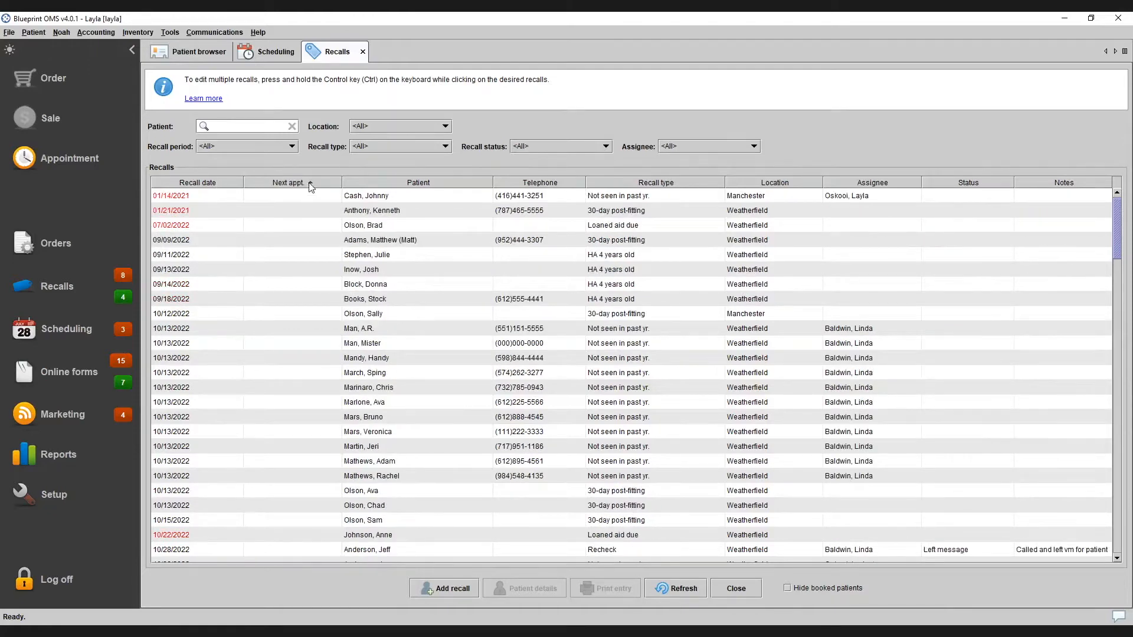
left_click(311, 184)
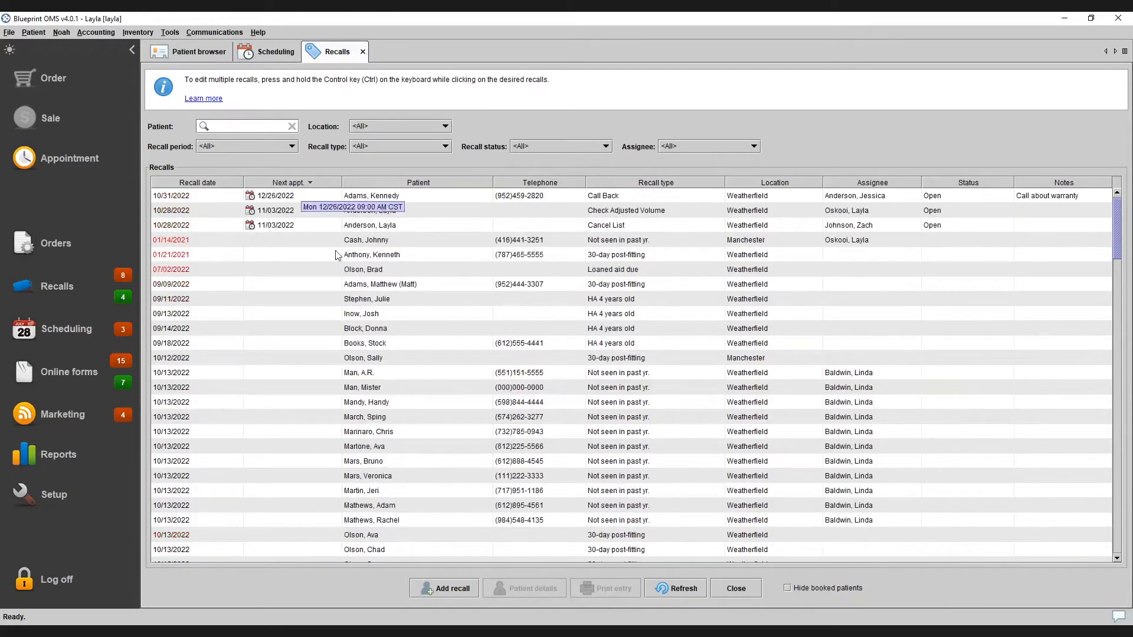
left_click(426, 183)
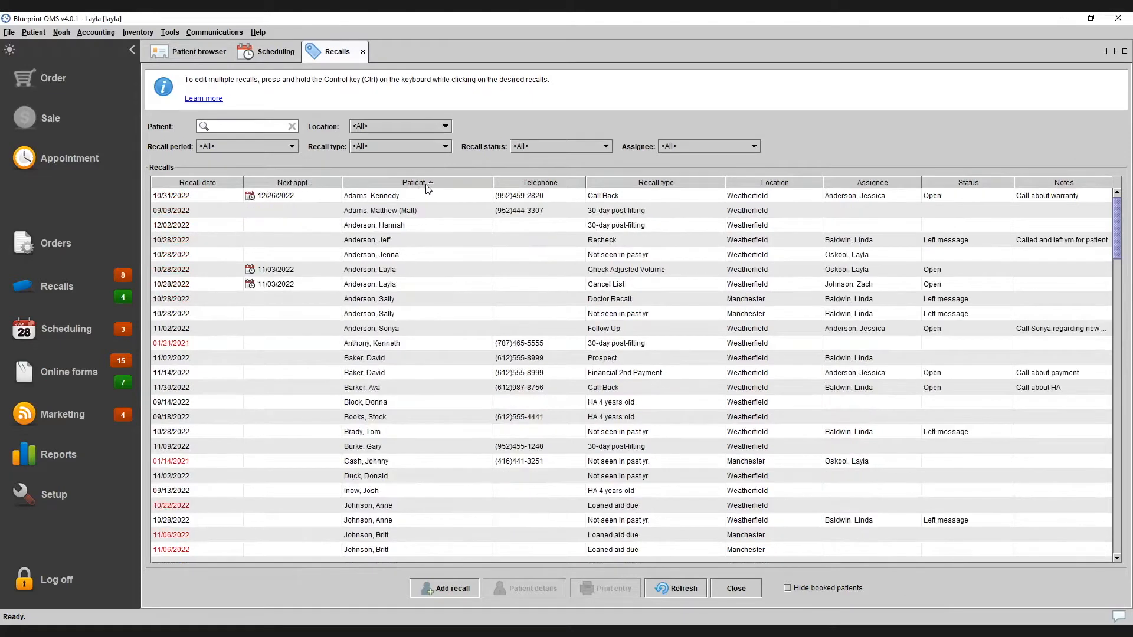
left_click(426, 183)
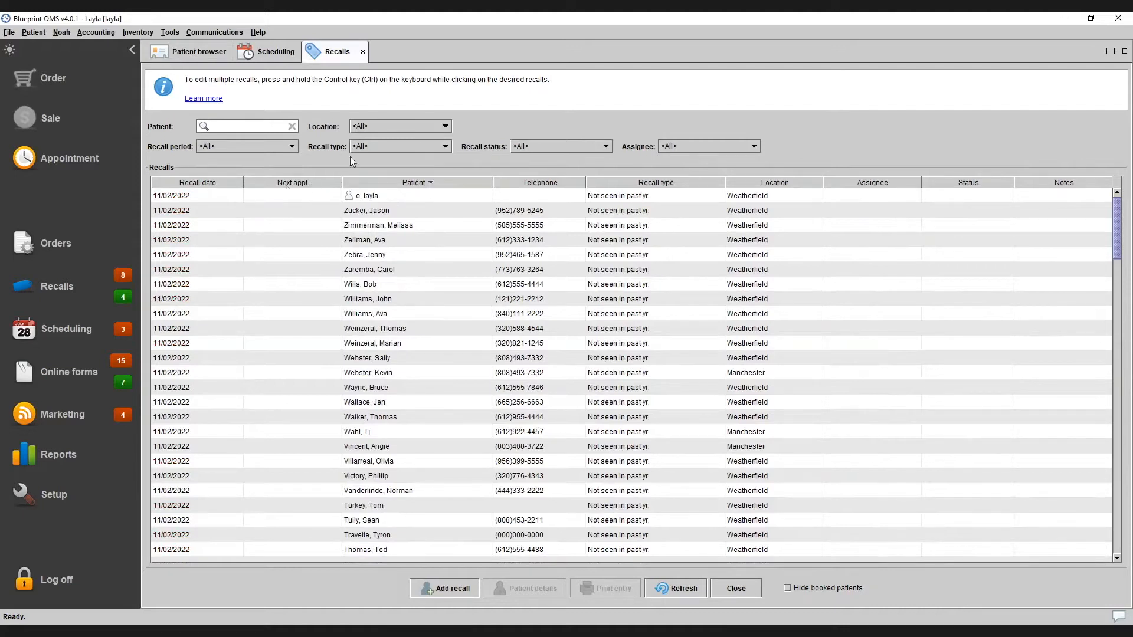
Review the available filter options for recall period, location, recall type, recall status and assignee.
left_click(291, 146)
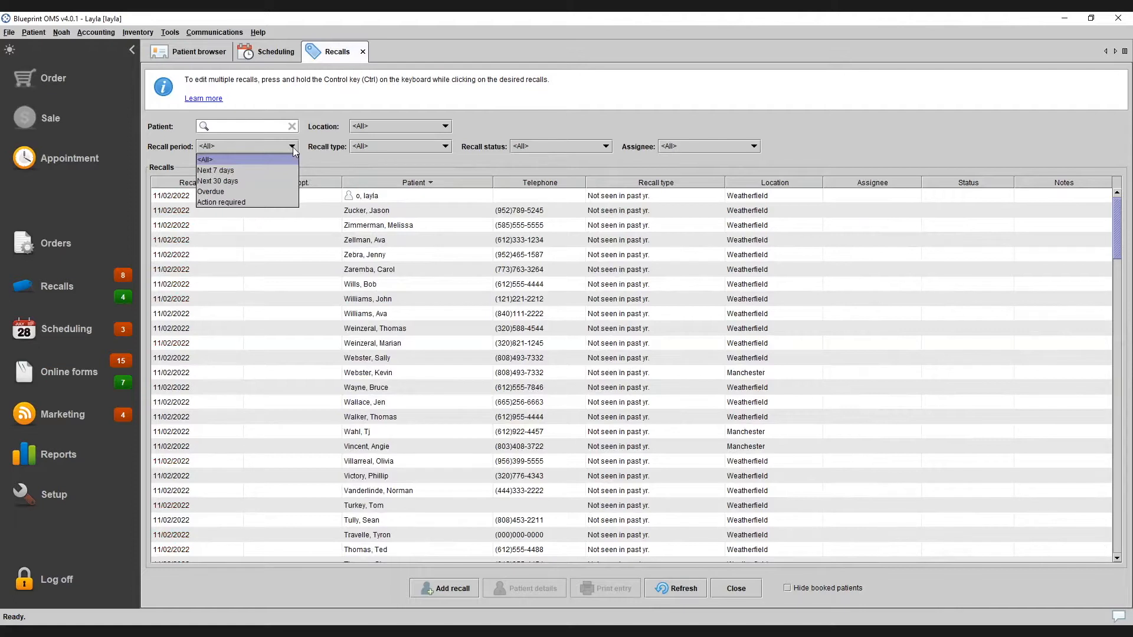
left_click(415, 123)
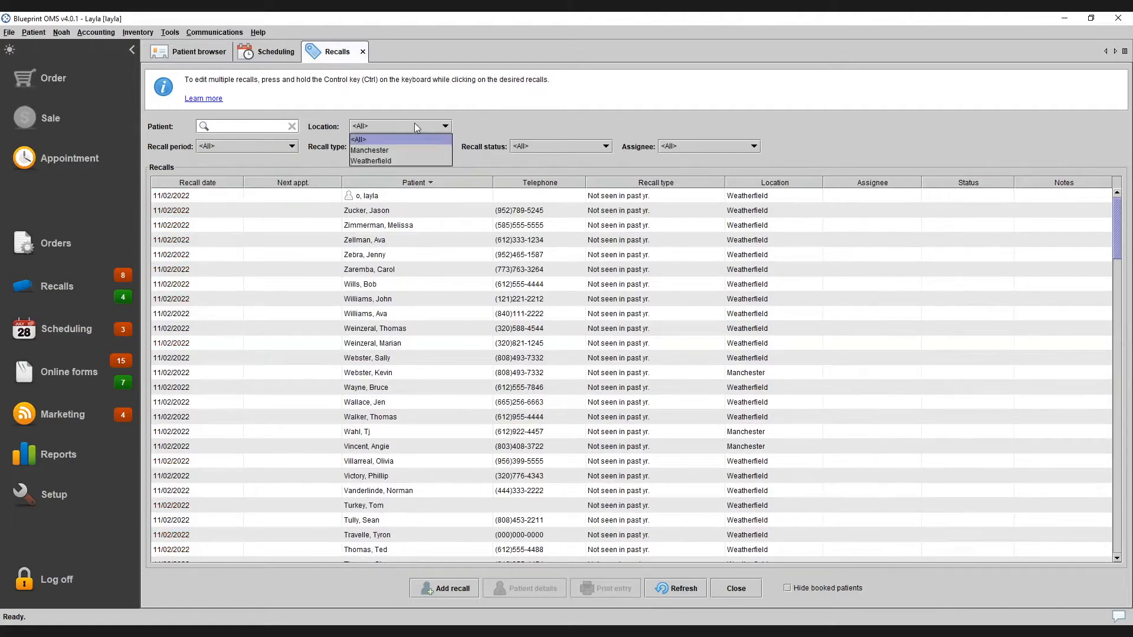
left_click(433, 144)
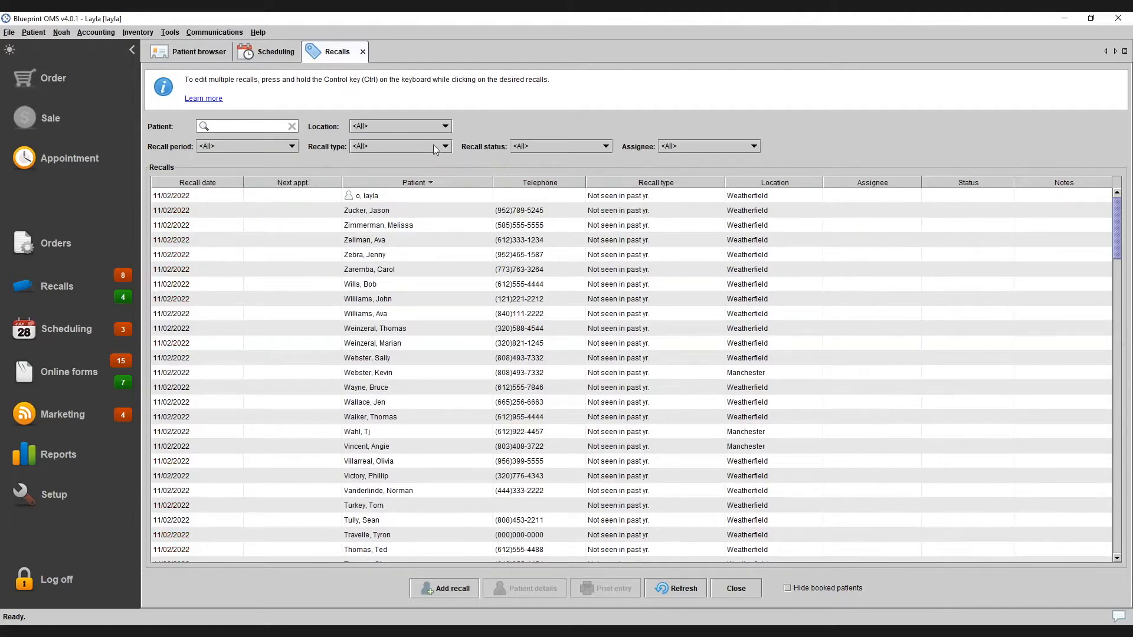
left_click(433, 144)
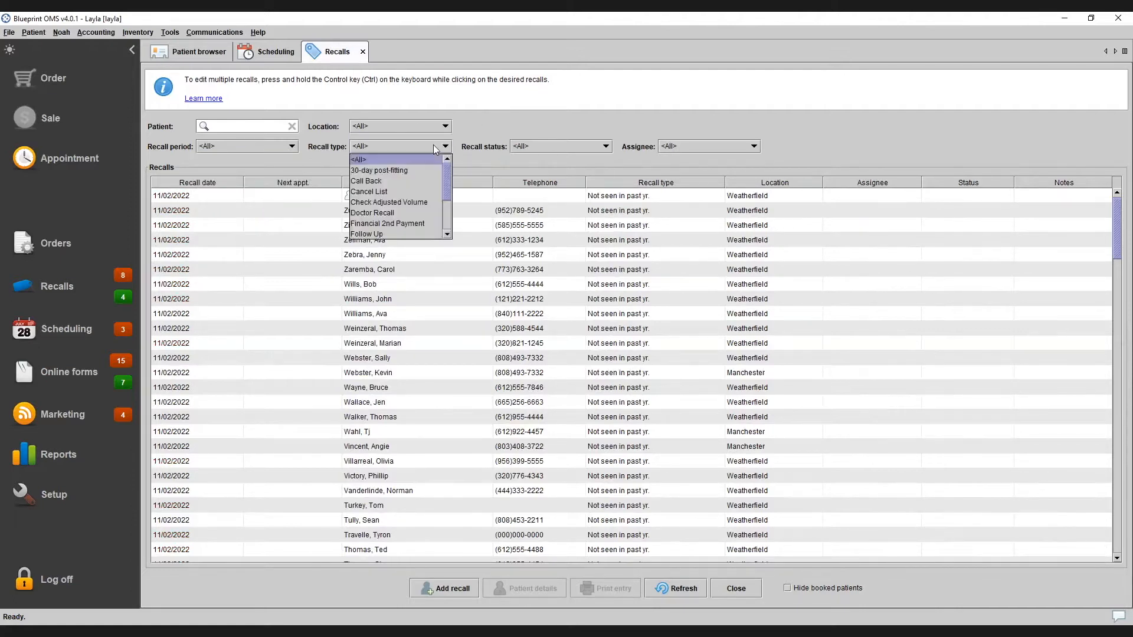
left_click(544, 144)
left_click(683, 155)
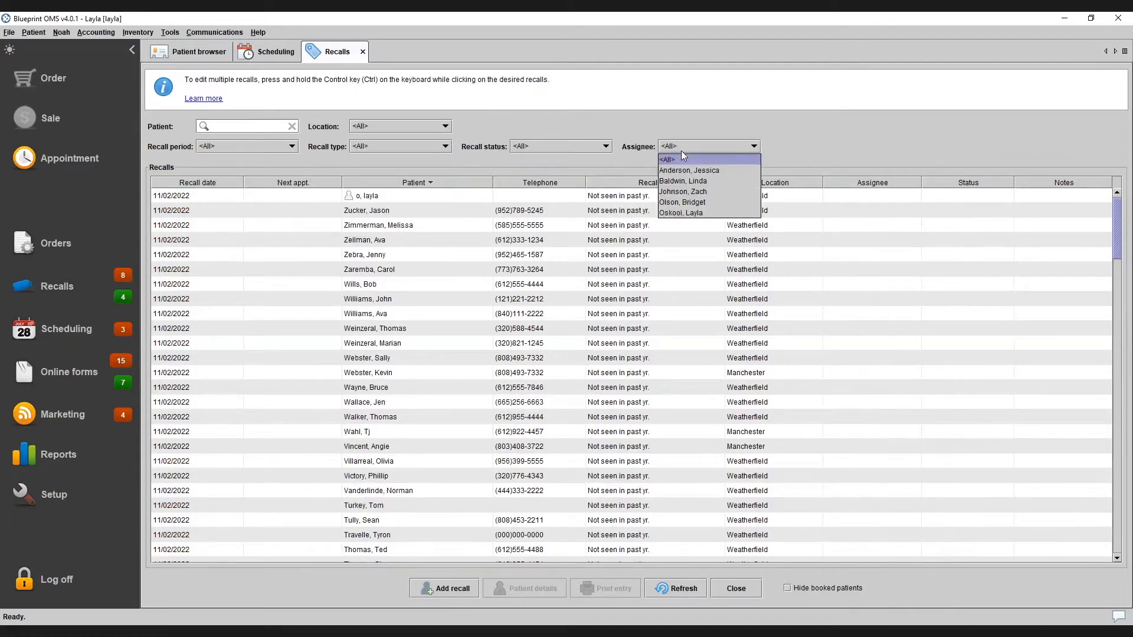
Search the recalls by a patient's first name and by a patient's last name, and clear the search.
left_click(251, 129)
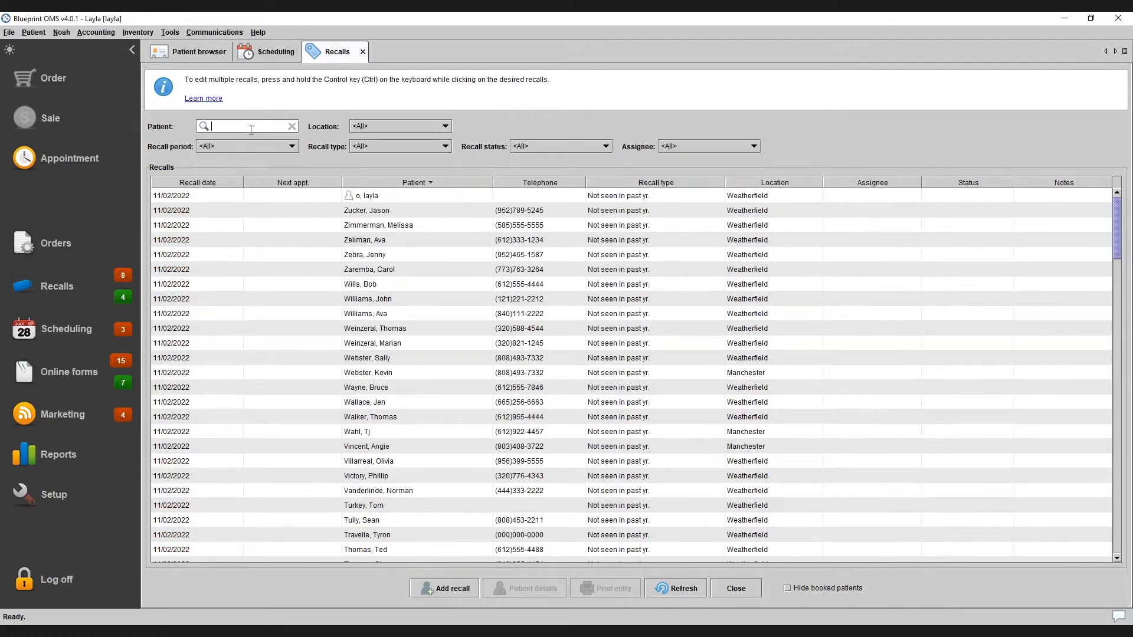
type("ava")
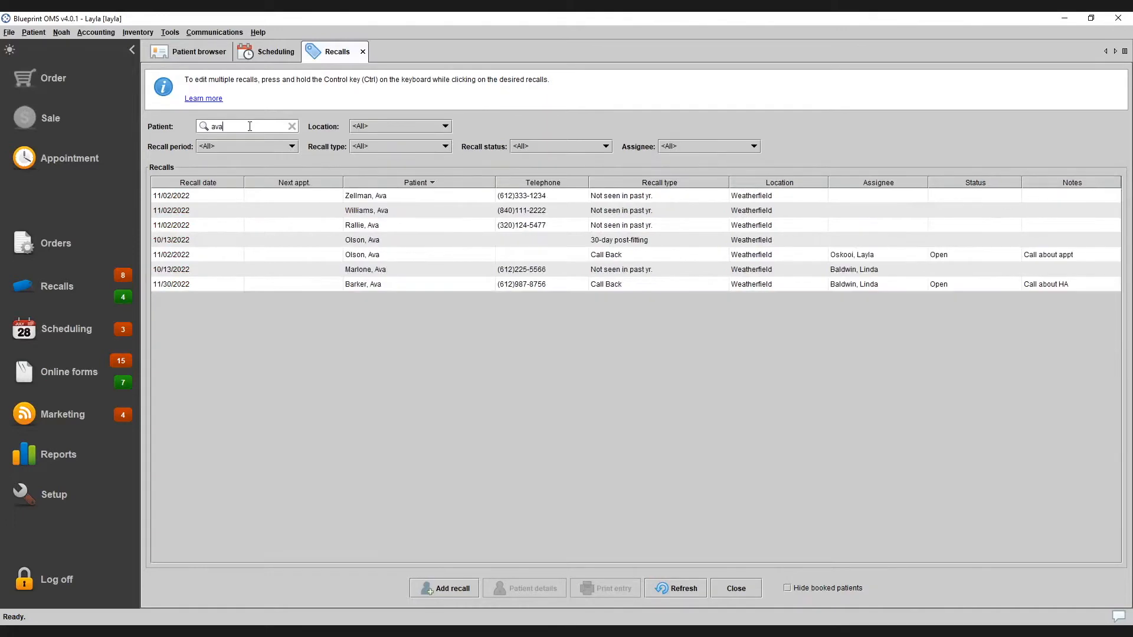
key("BackSpace")
key("BackSpace")
key("BackSpace")
type("barke")
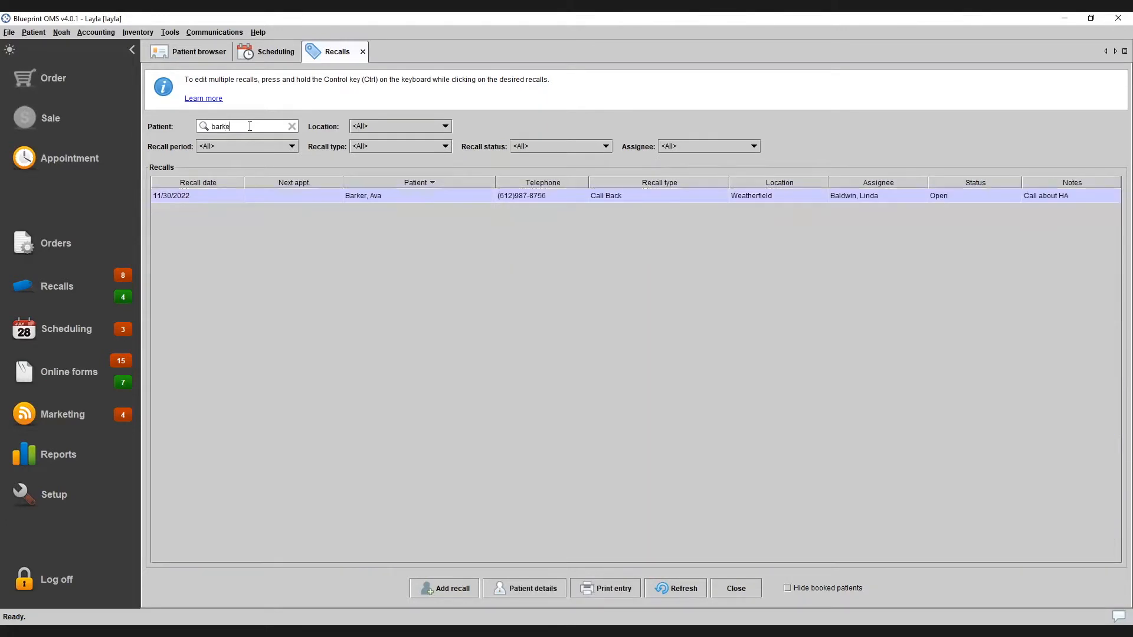
key("BackSpace")
key("BackSpace")
key("BackSpace")
key("BackSpace")
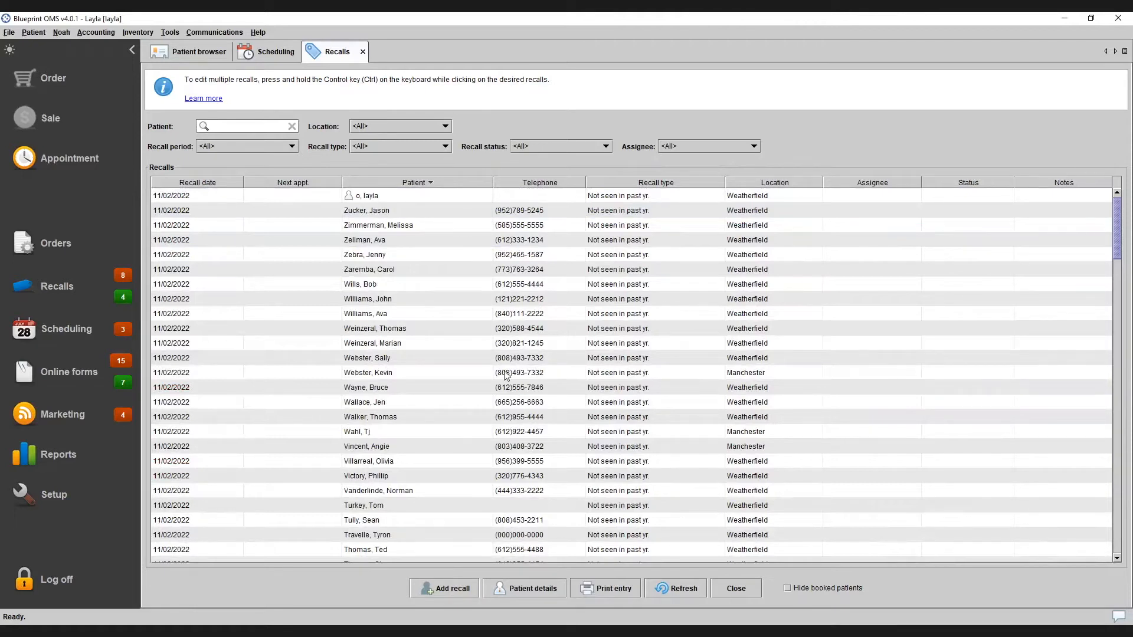
Sort the recalls by ascending recall date, view the edit form of the oldest recall and close it without changes.
left_click(204, 184)
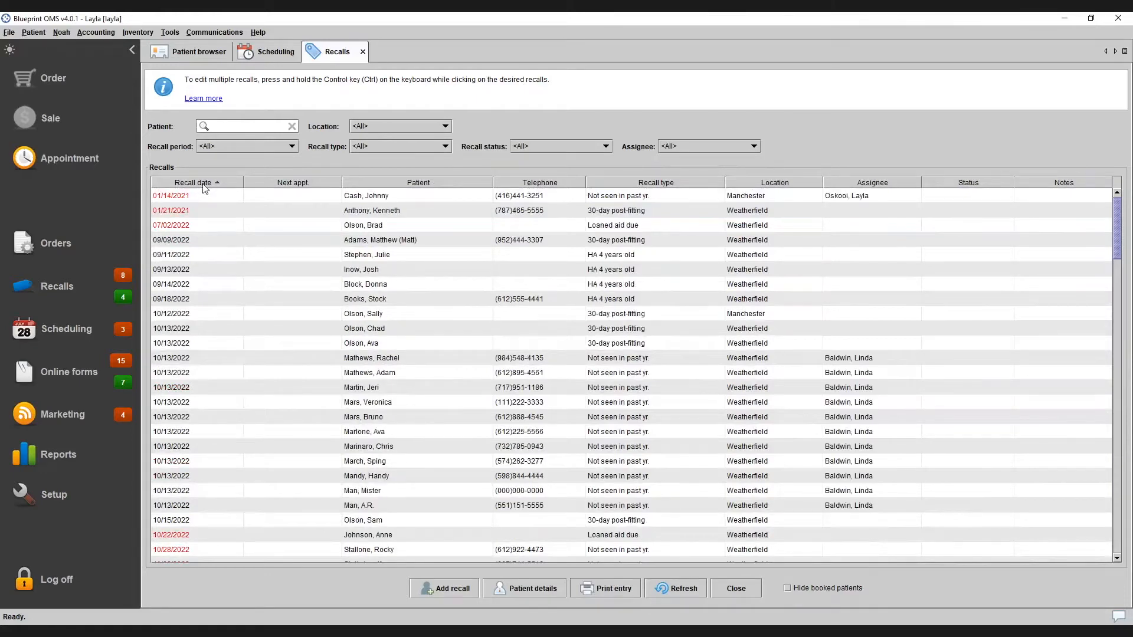
left_click(192, 196)
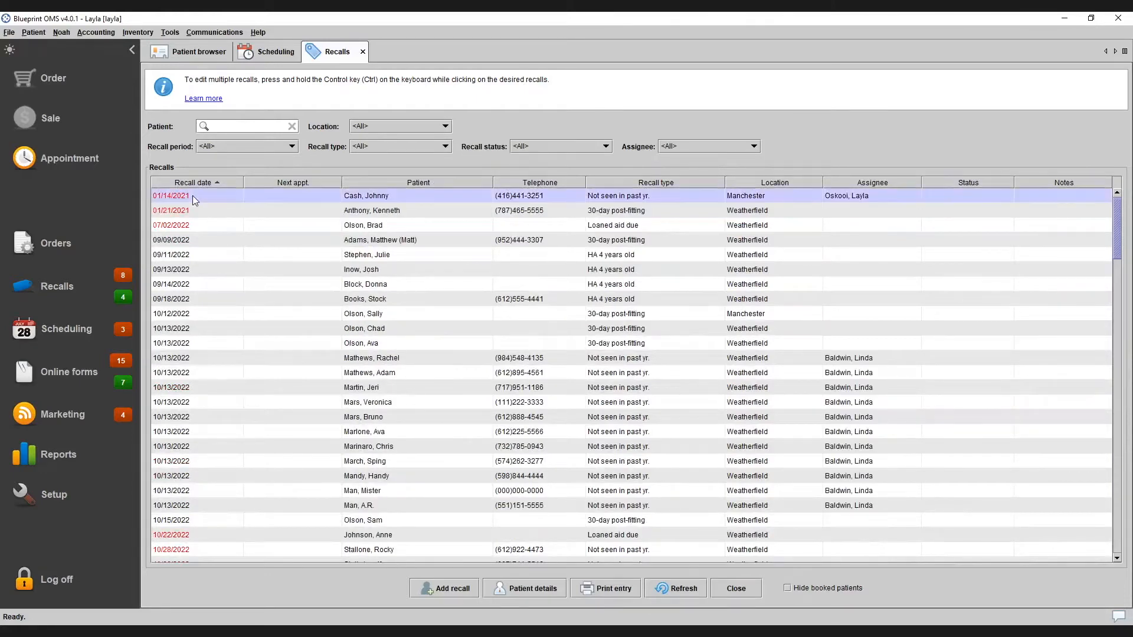
right_click(192, 196)
left_click(216, 228)
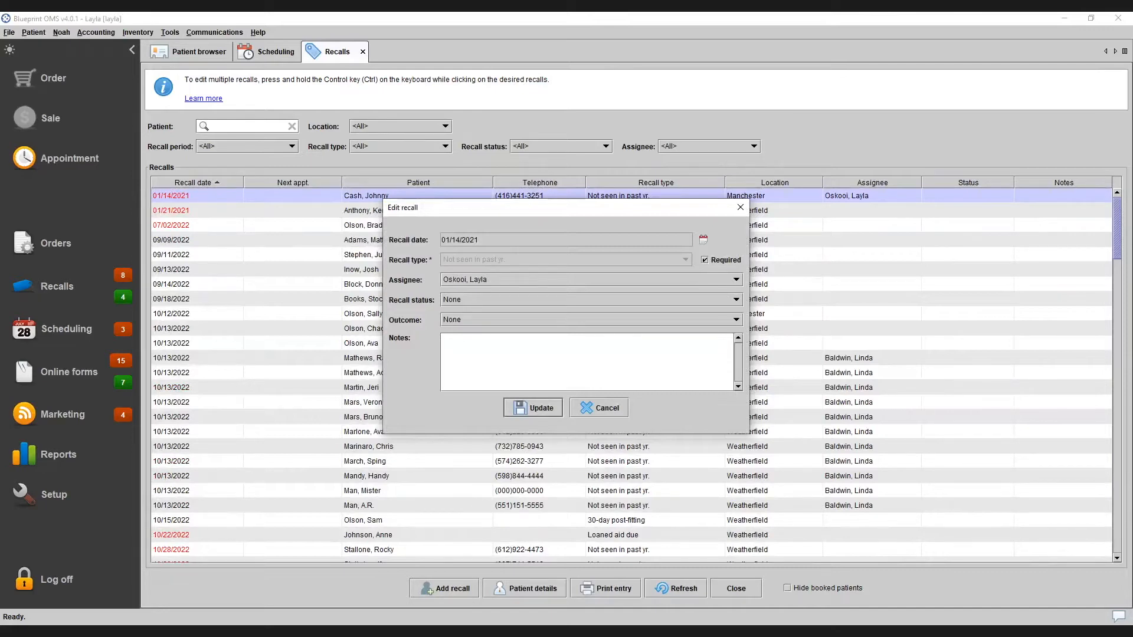
left_click(741, 208)
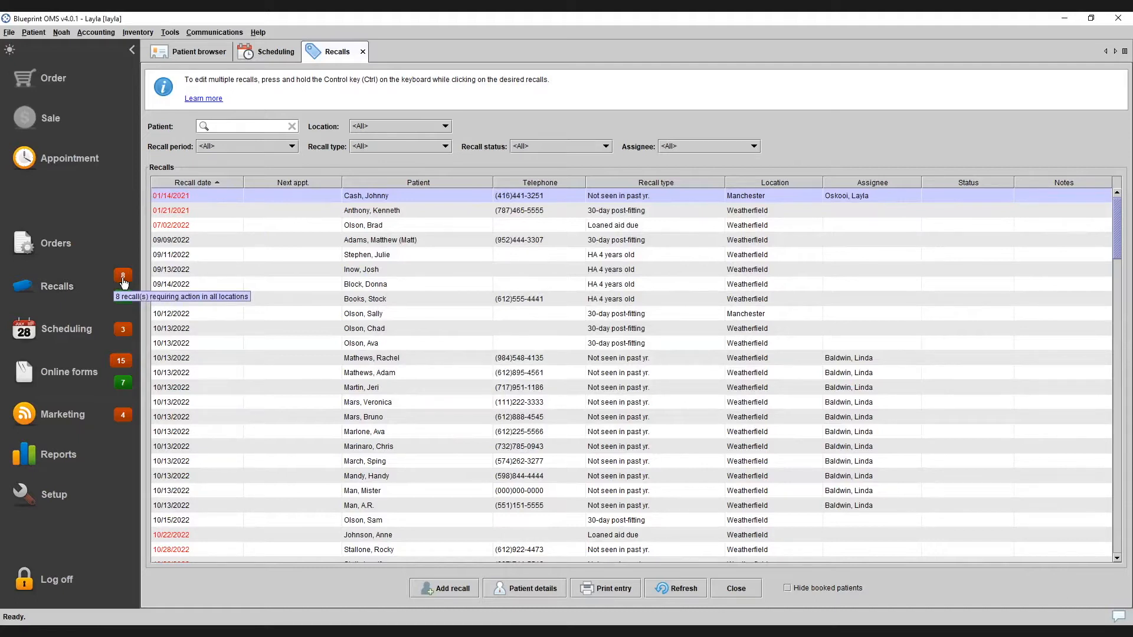
Filter the recall period to Action required to view those recalls, and reset it to All.
left_click(247, 148)
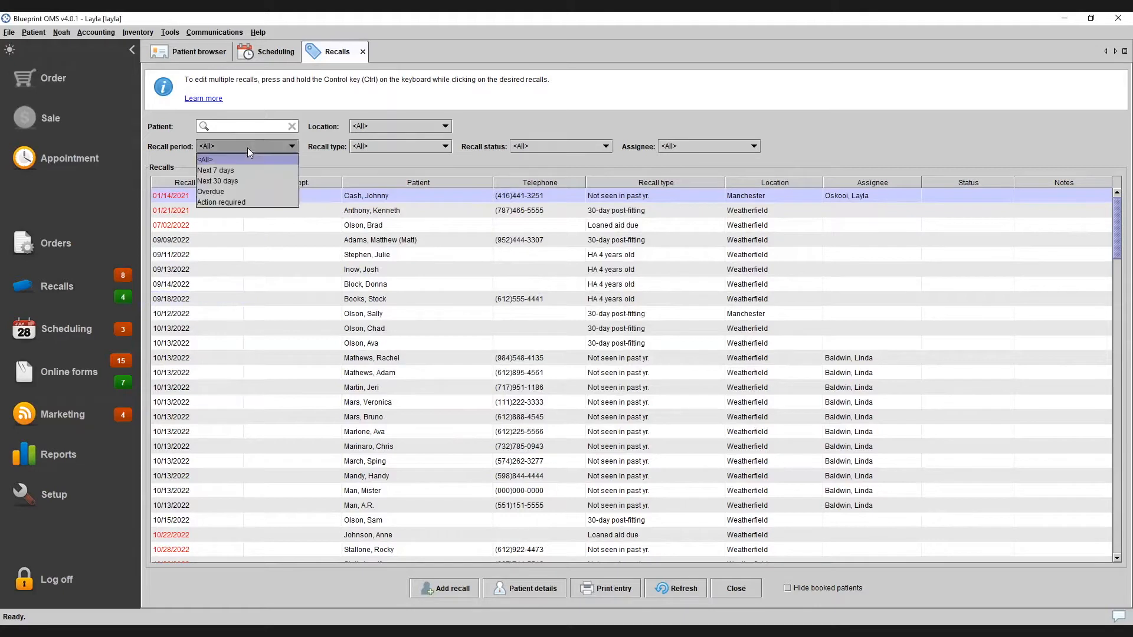
left_click(247, 203)
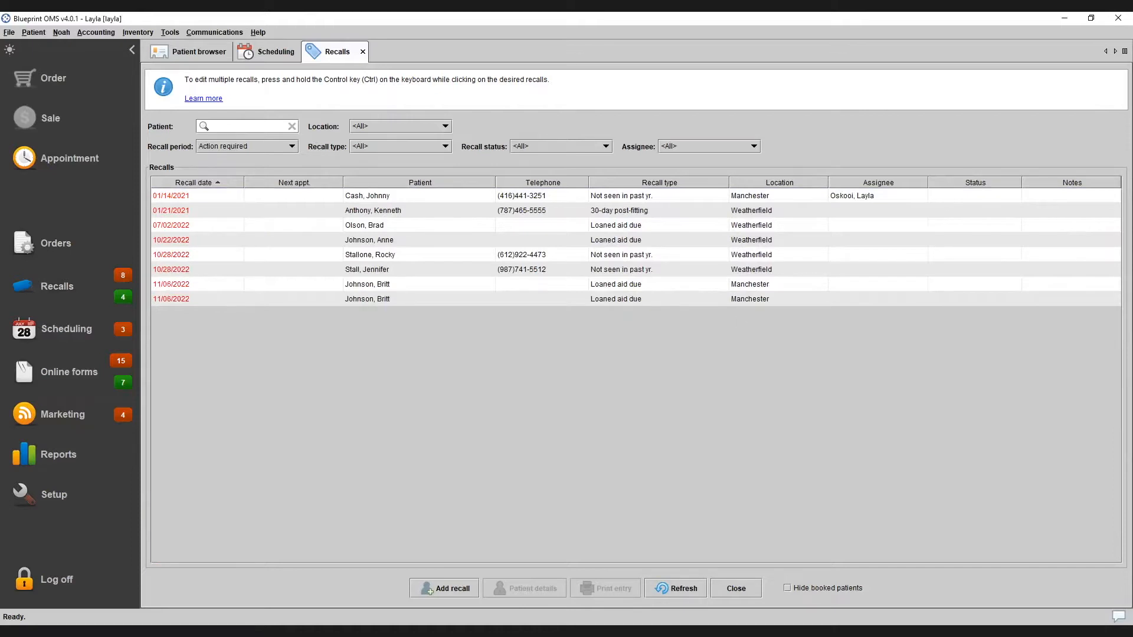
left_click(279, 147)
left_click(221, 160)
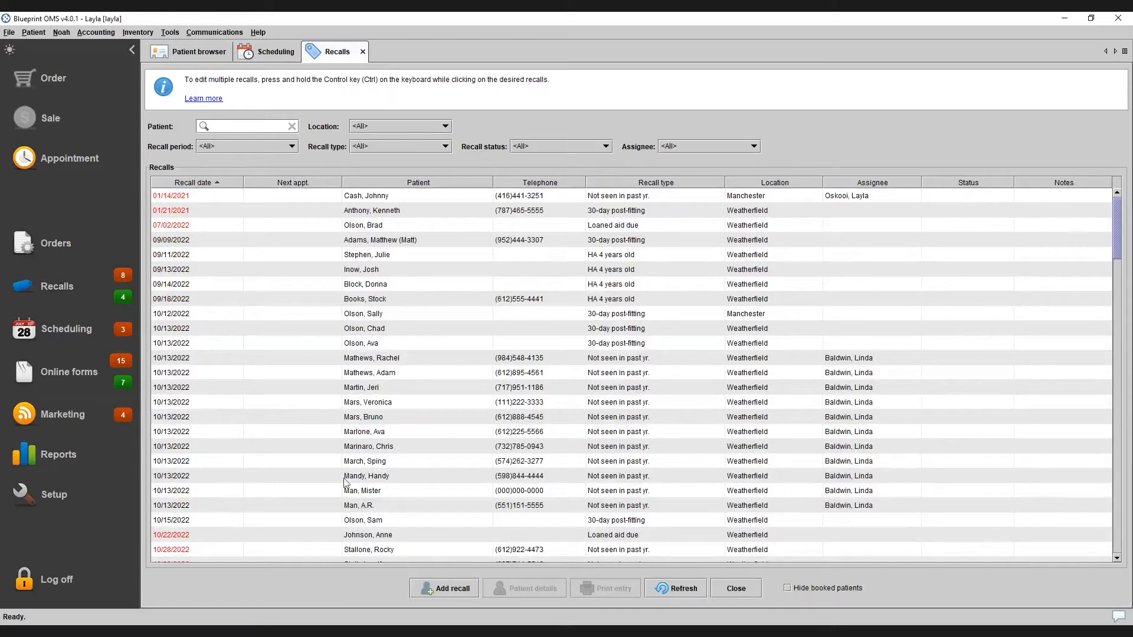
Start a new recall and choose its patient by searching for the surname.
left_click(448, 590)
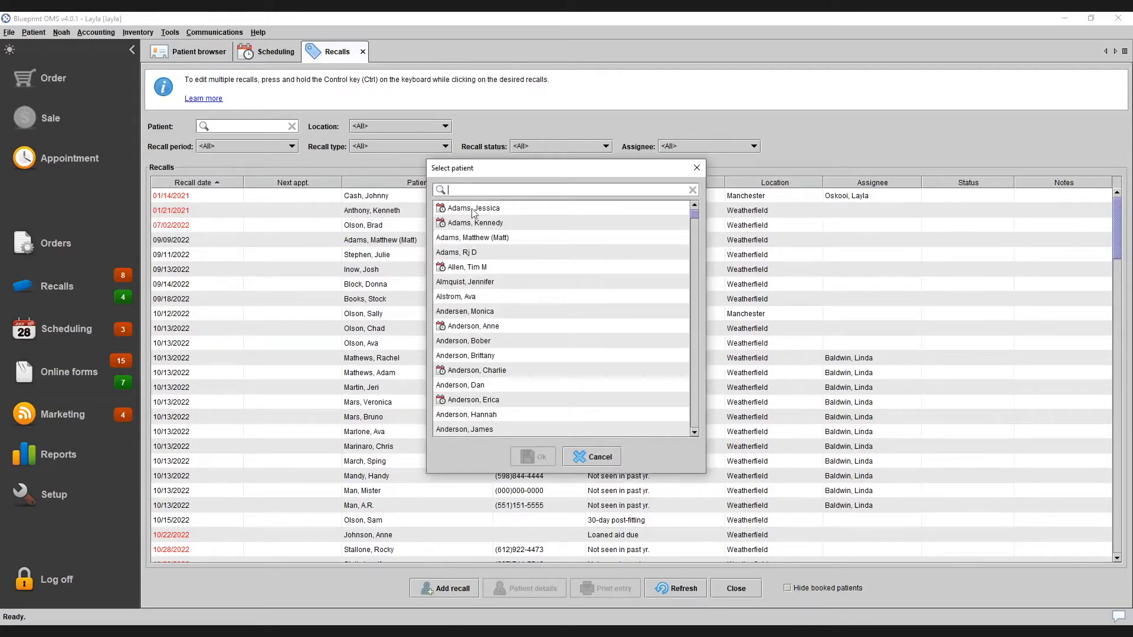
type("ols")
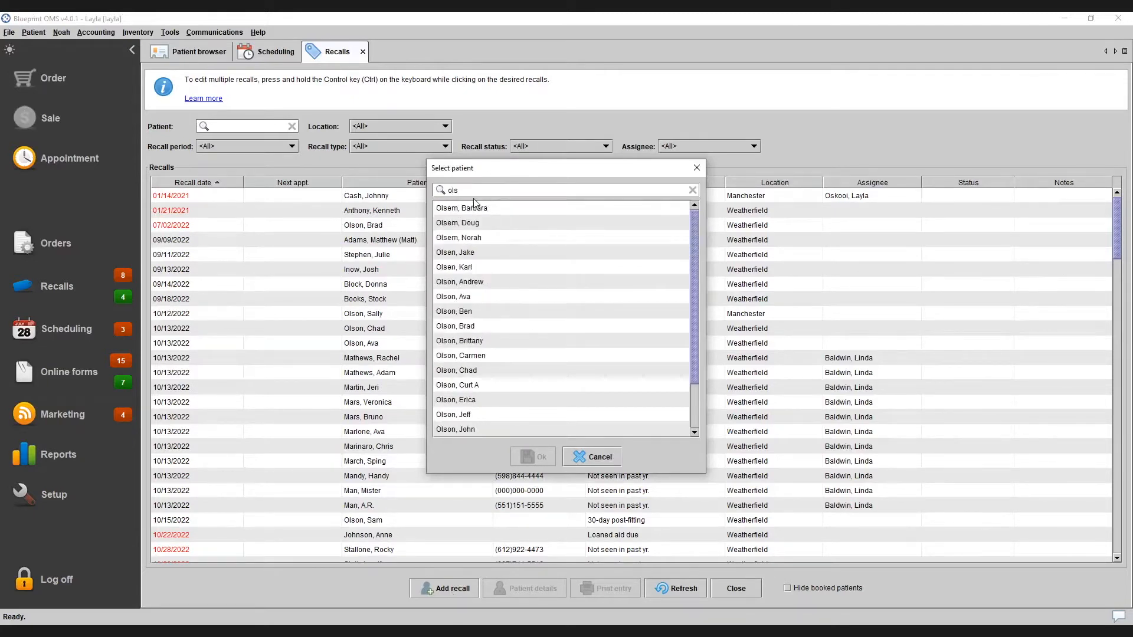
left_click(461, 254)
left_click(533, 458)
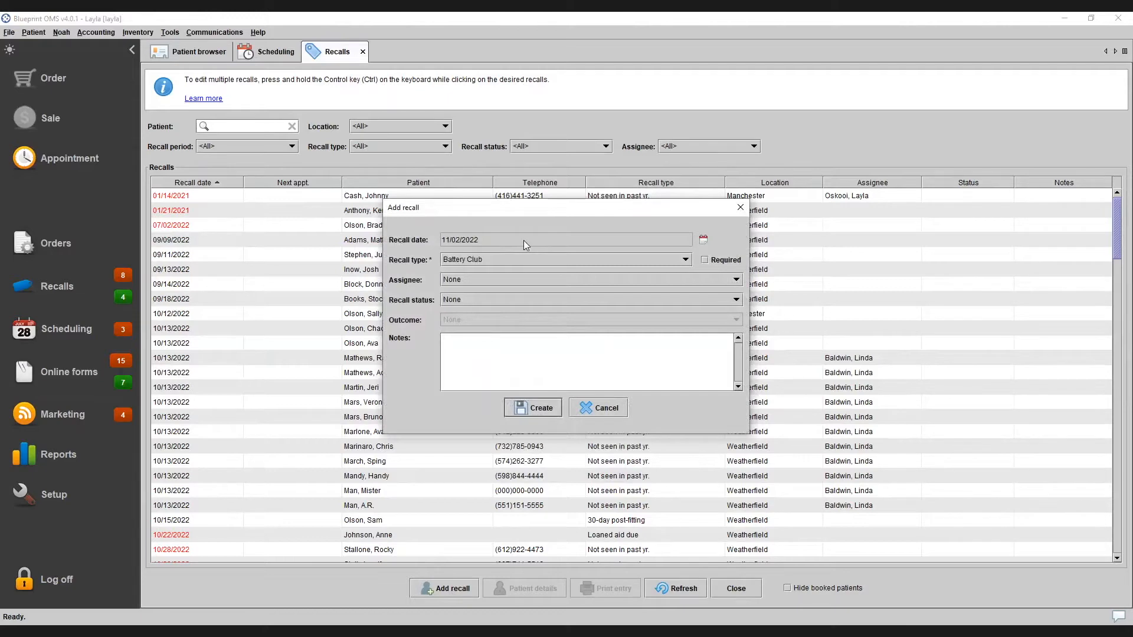
Set the new recall's date to 11/16/2022 and its type to Call Back.
left_click(704, 239)
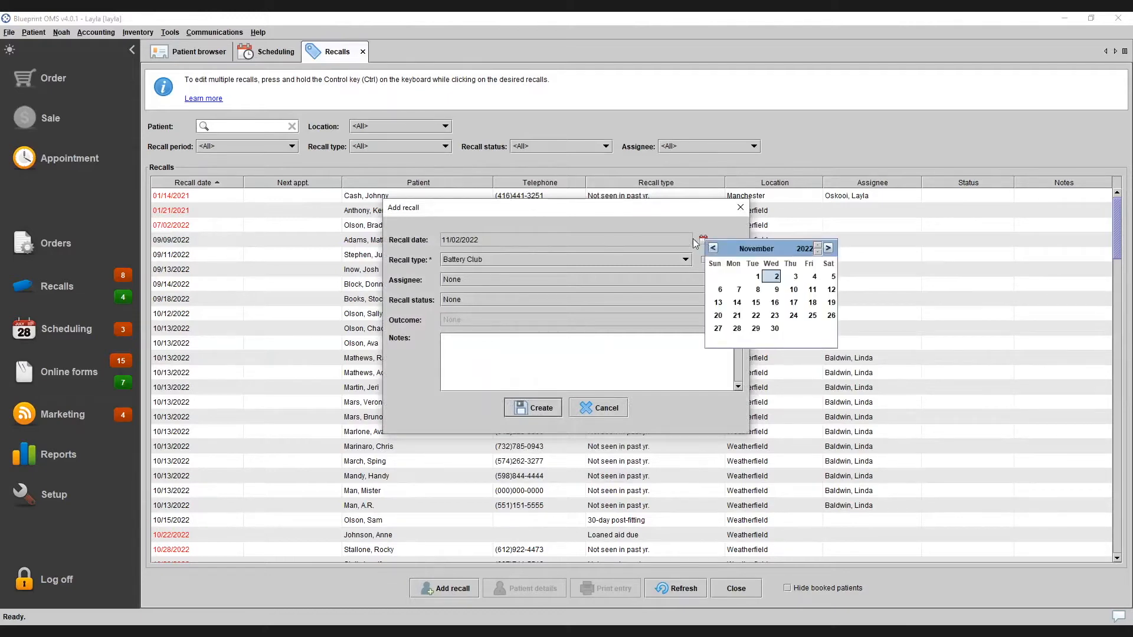
left_click(774, 303)
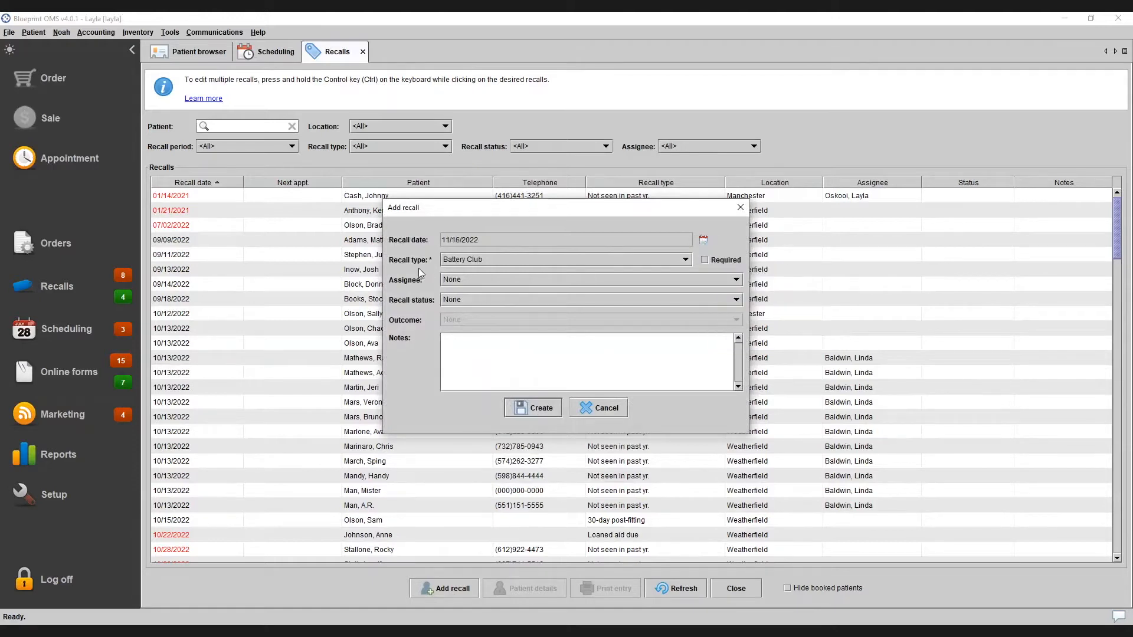
left_click(671, 260)
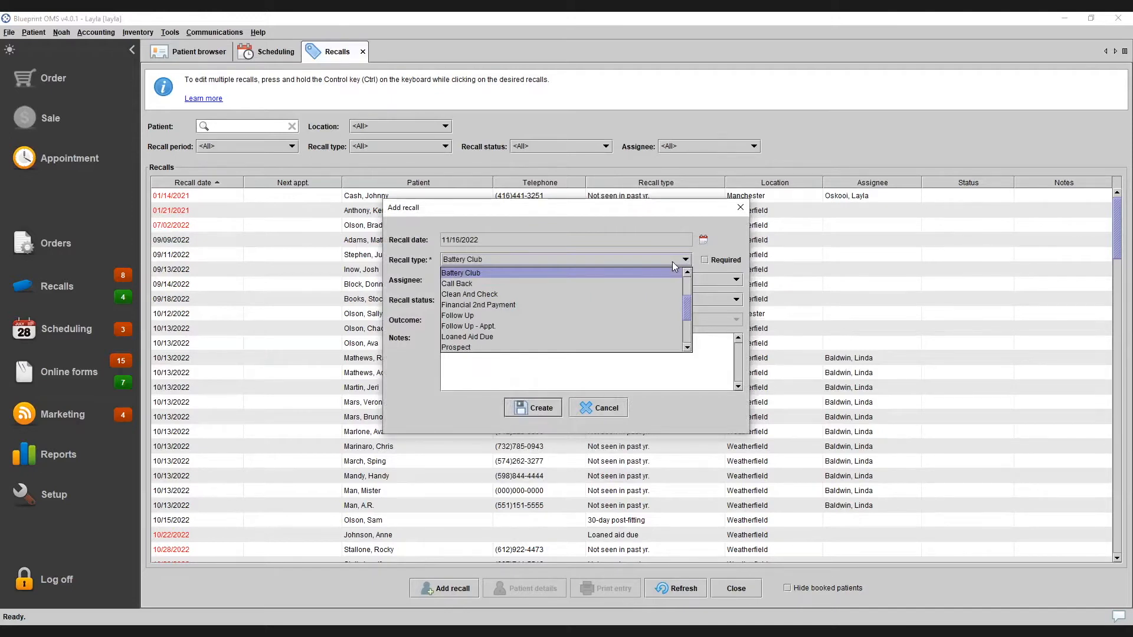
left_click(461, 284)
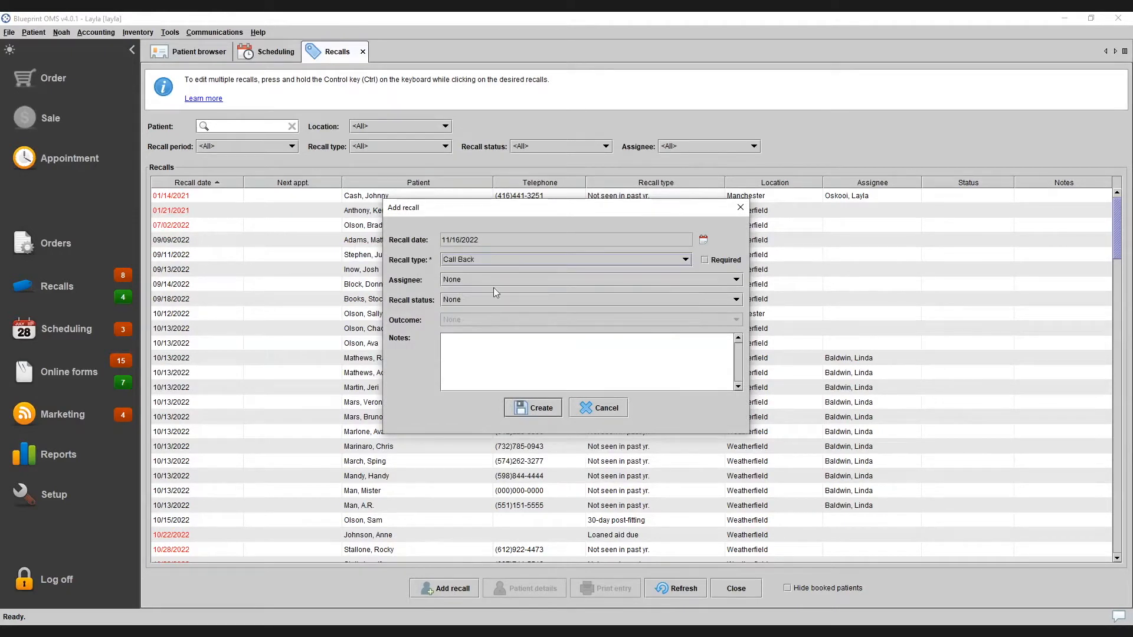
Assign the new recall to the first staff member listed and set its recall status to Open.
left_click(549, 282)
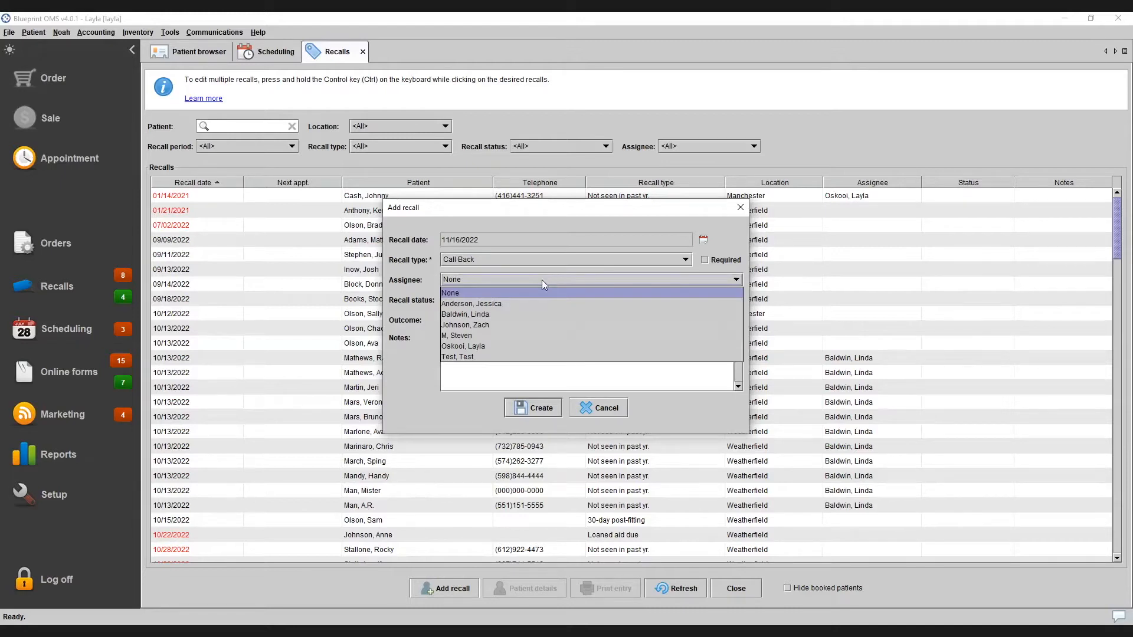
left_click(497, 305)
left_click(483, 302)
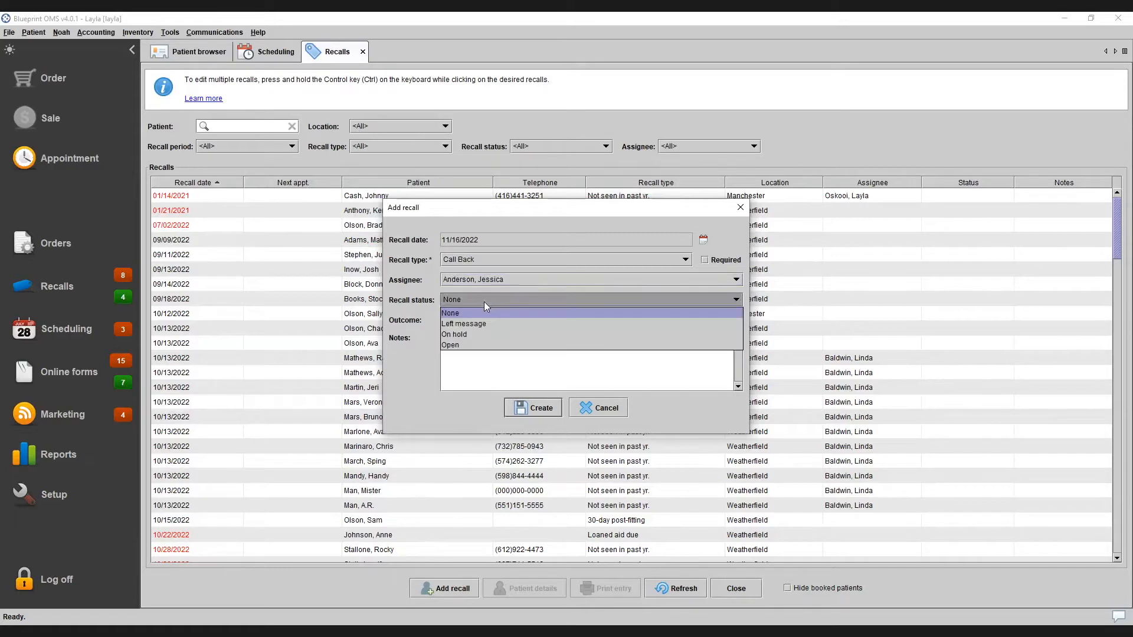
left_click(466, 346)
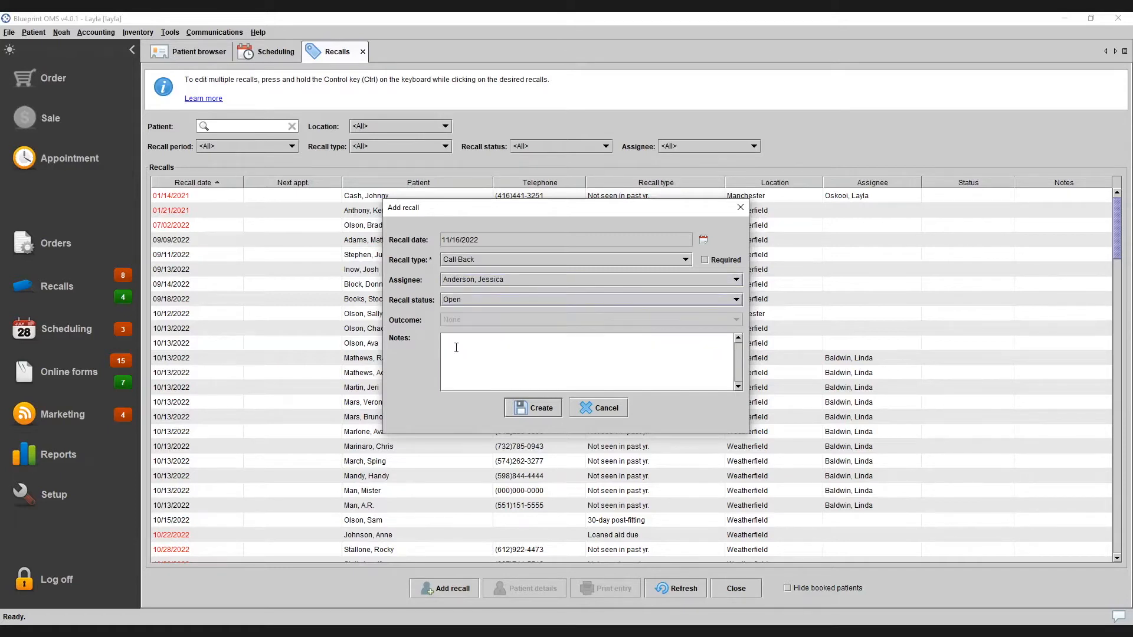
Enter the note "Call about HA" and create the recall.
left_click(456, 346)
type("Call about HA")
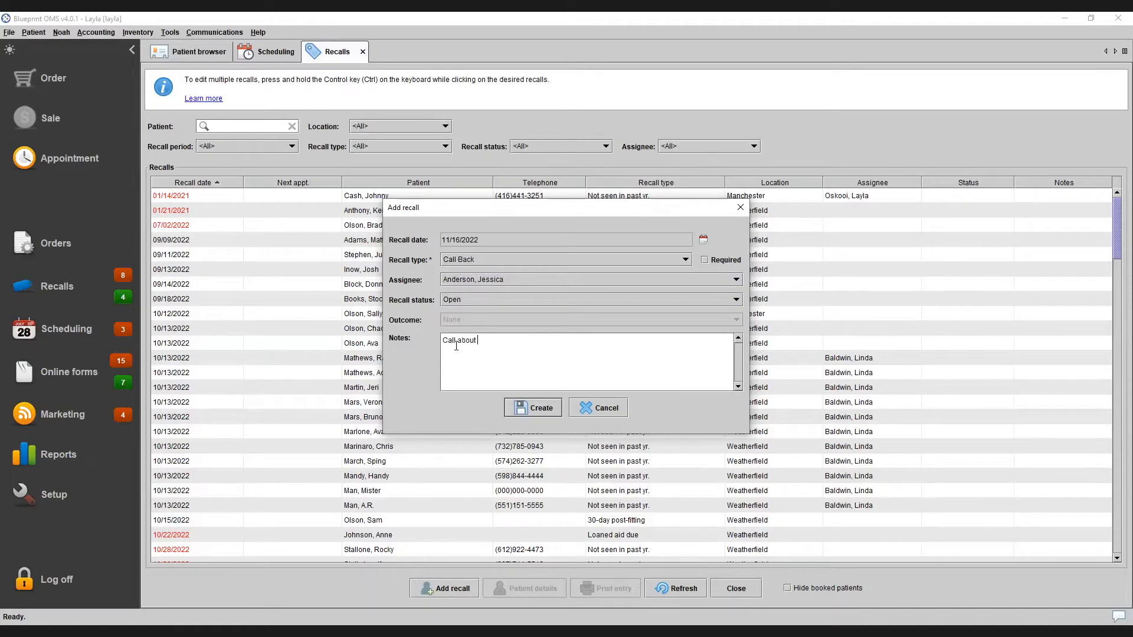
left_click(535, 409)
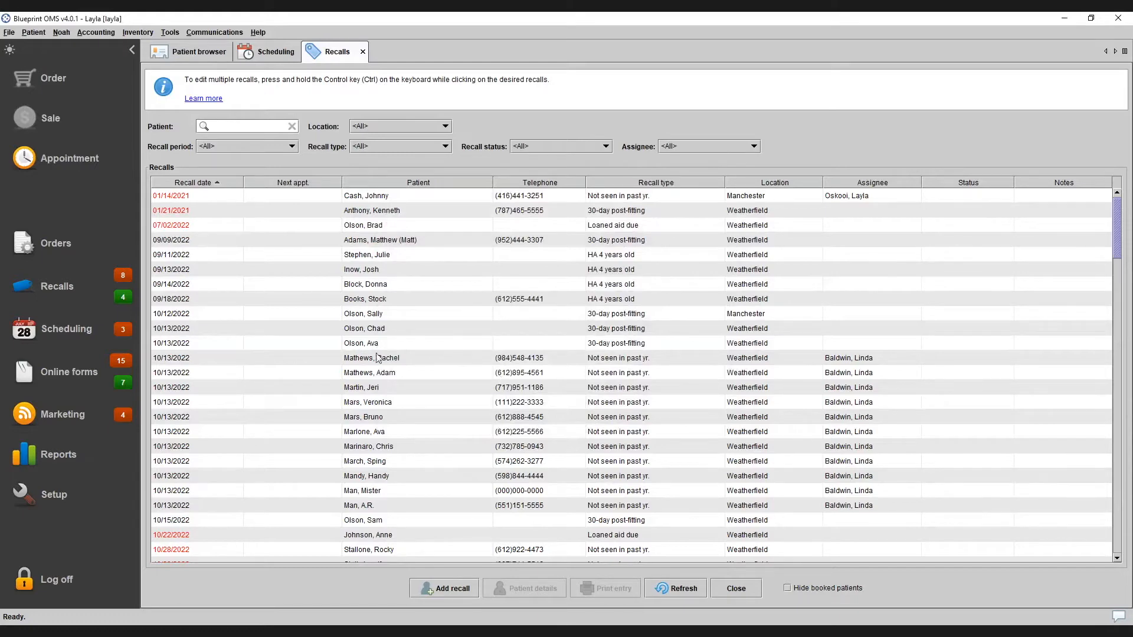
Open the file of the patient two rows below the highlighted one in the patient browser.
left_click(196, 48)
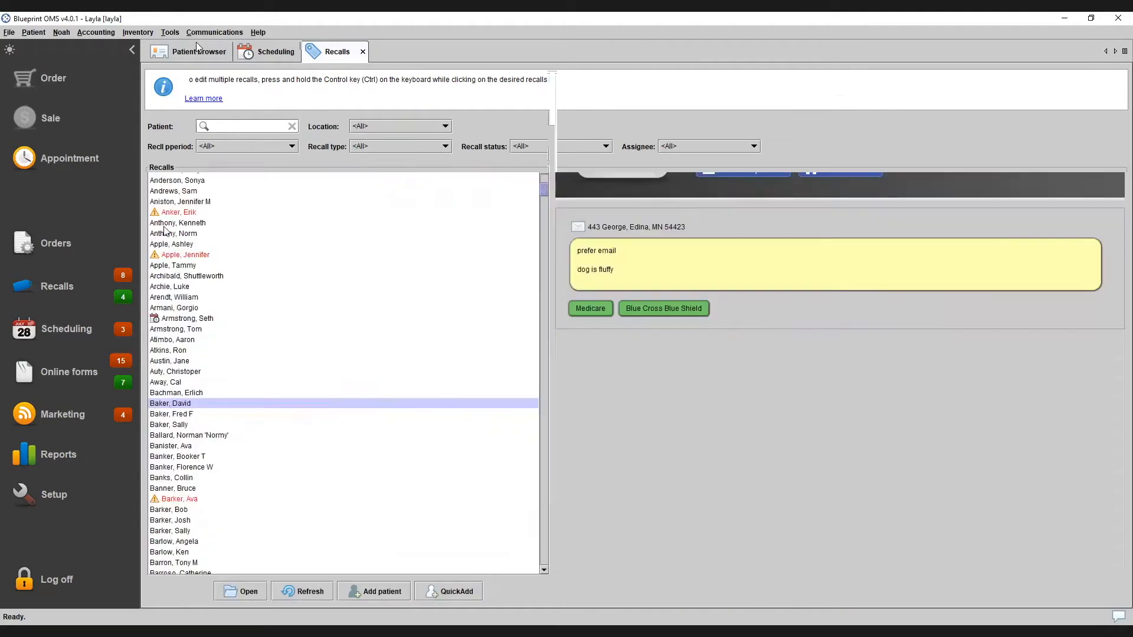
double_click(181, 425)
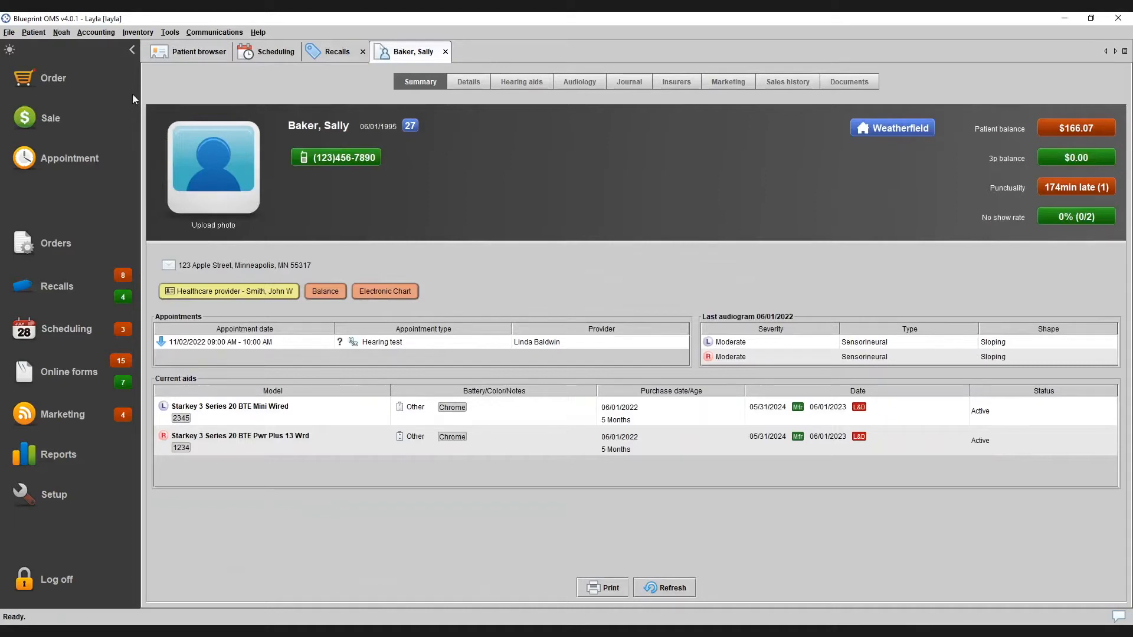
Start a new recall for the open patient and set its type to Follow Up.
left_click(34, 33)
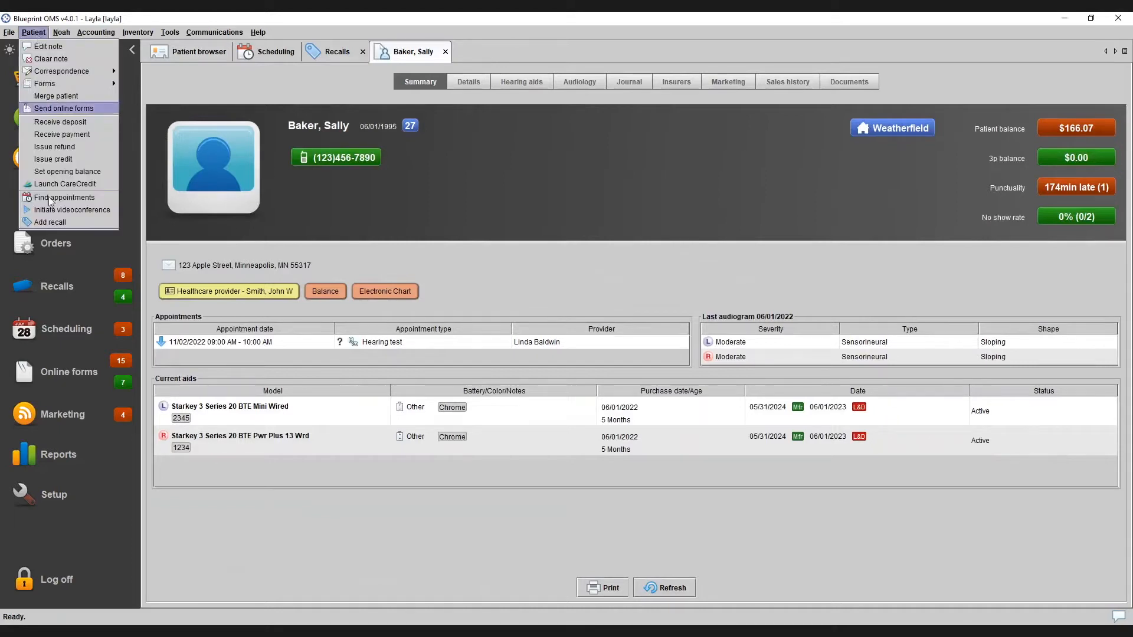
left_click(61, 222)
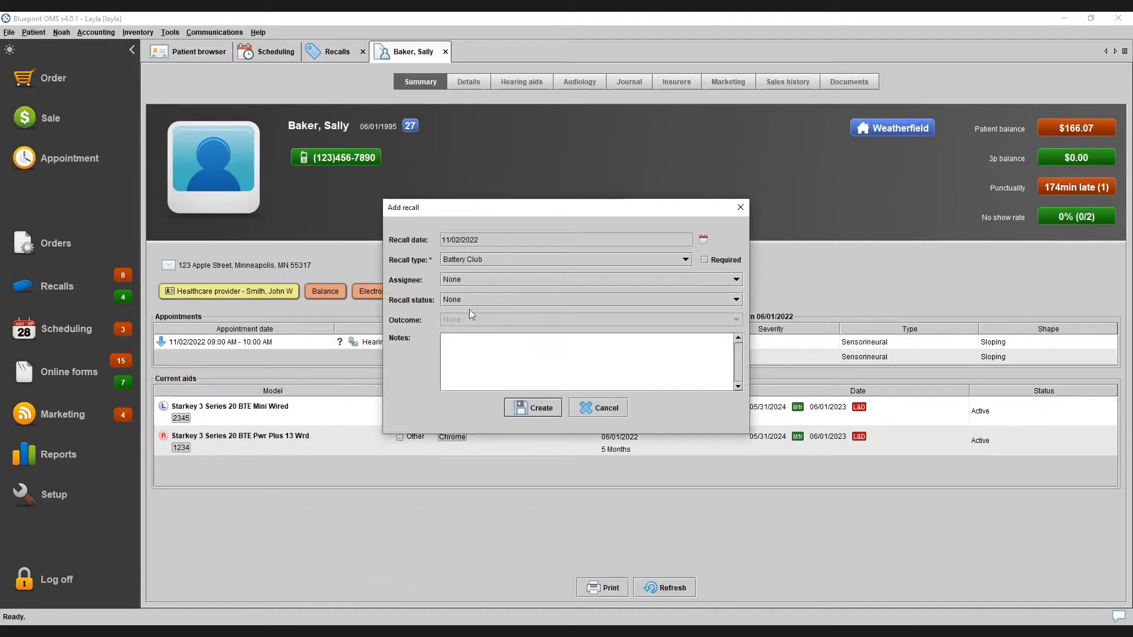
left_click(505, 257)
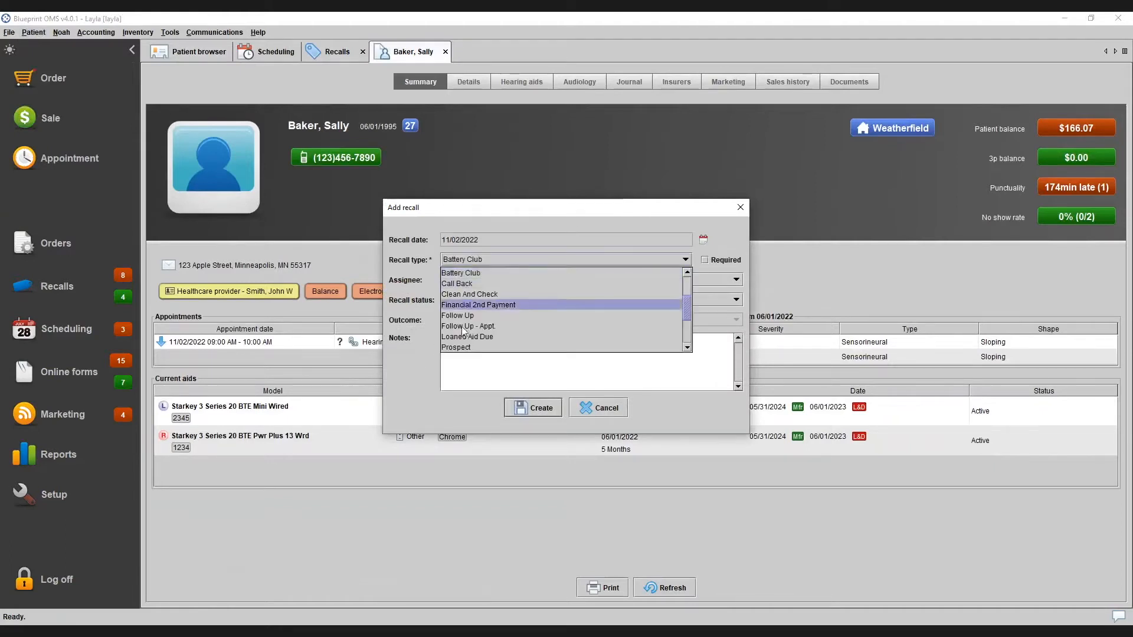
left_click(493, 315)
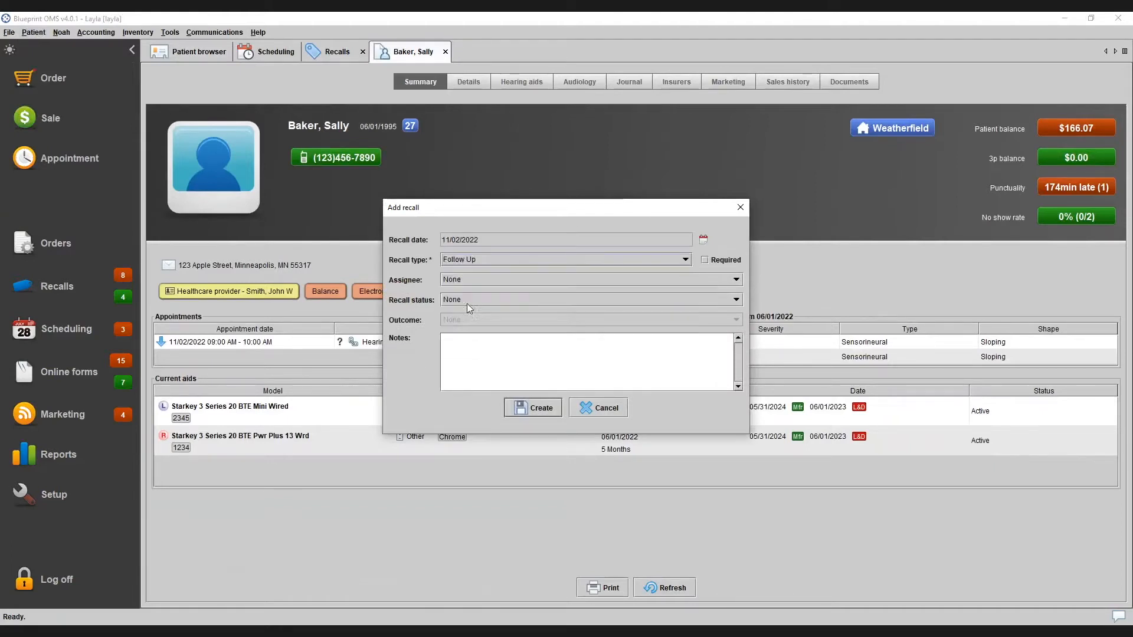
Assign the Follow Up recall to the logged-in staff member, set its status to Open, and create it without notes.
left_click(453, 279)
left_click(464, 346)
left_click(470, 299)
left_click(466, 345)
left_click(480, 347)
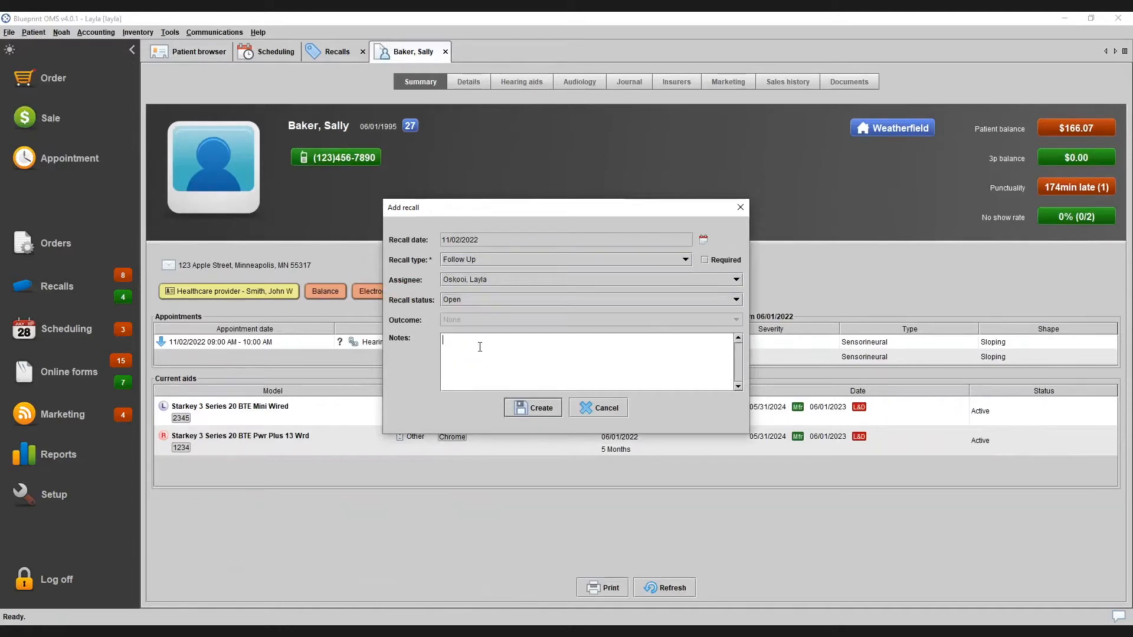
left_click(529, 408)
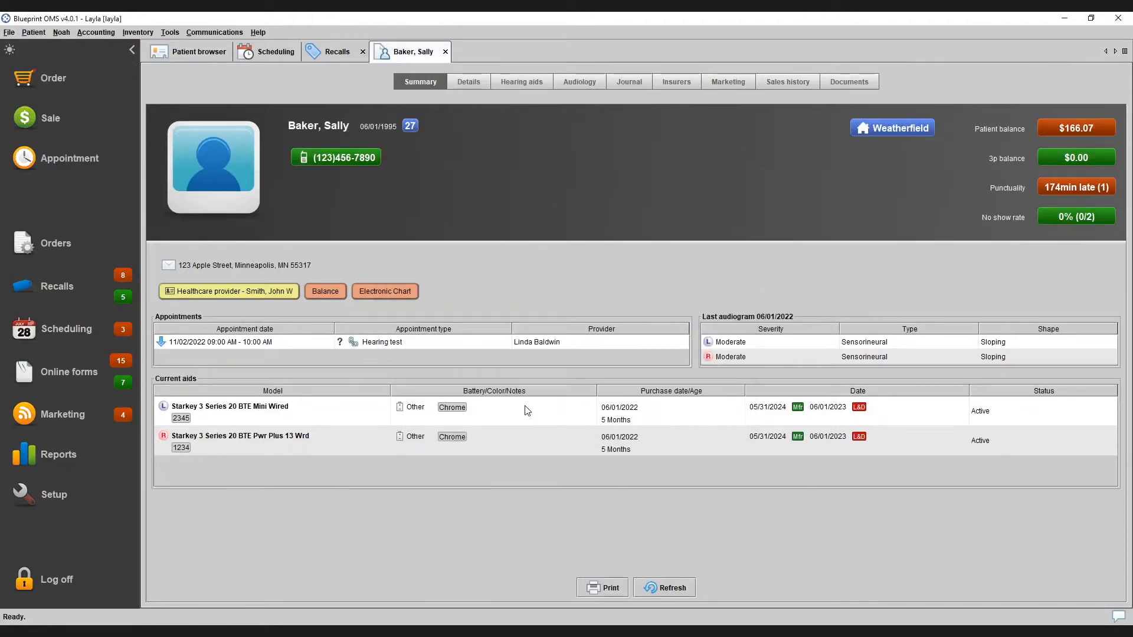
Start another recall from the patient's marketing information and set its type to Send Batteries.
left_click(742, 86)
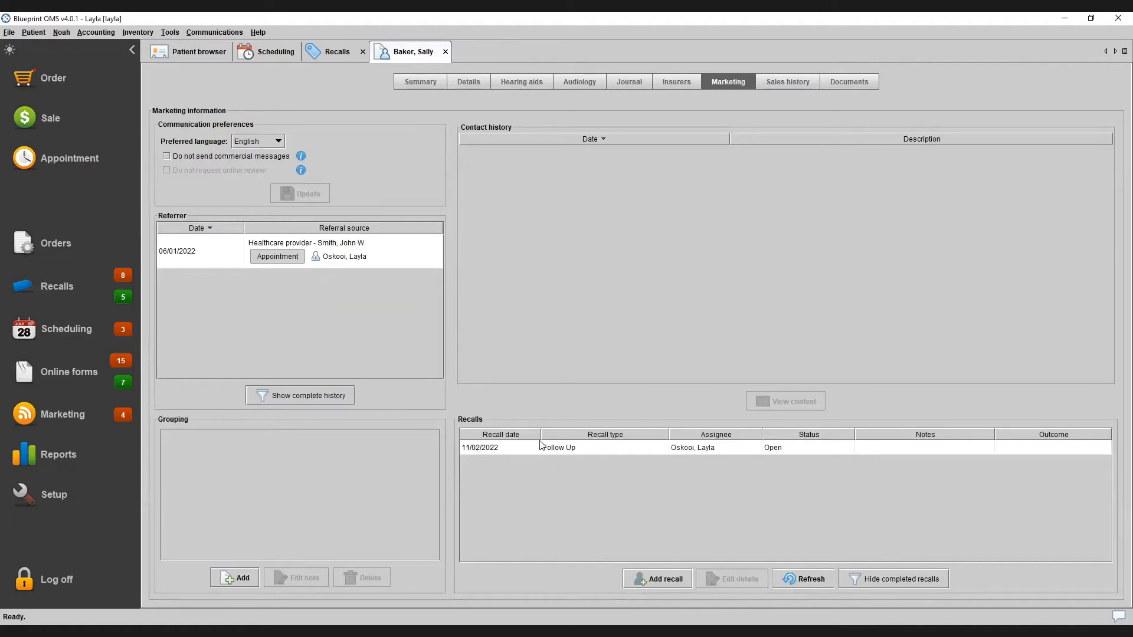
left_click(665, 579)
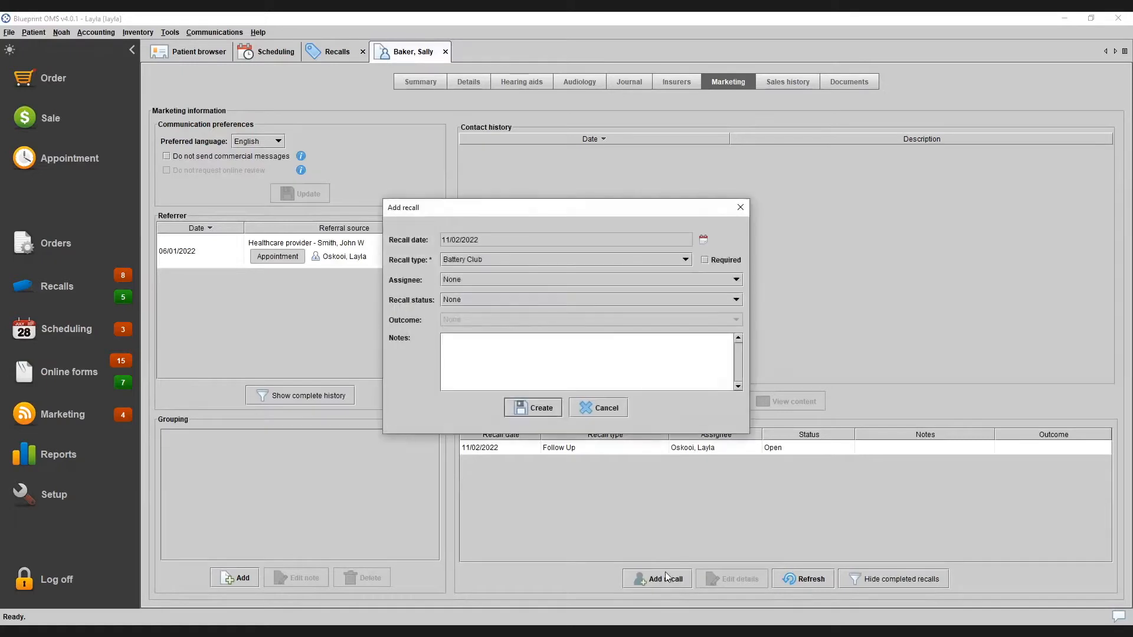
left_click(505, 259)
scroll(483, 283, "down", 1)
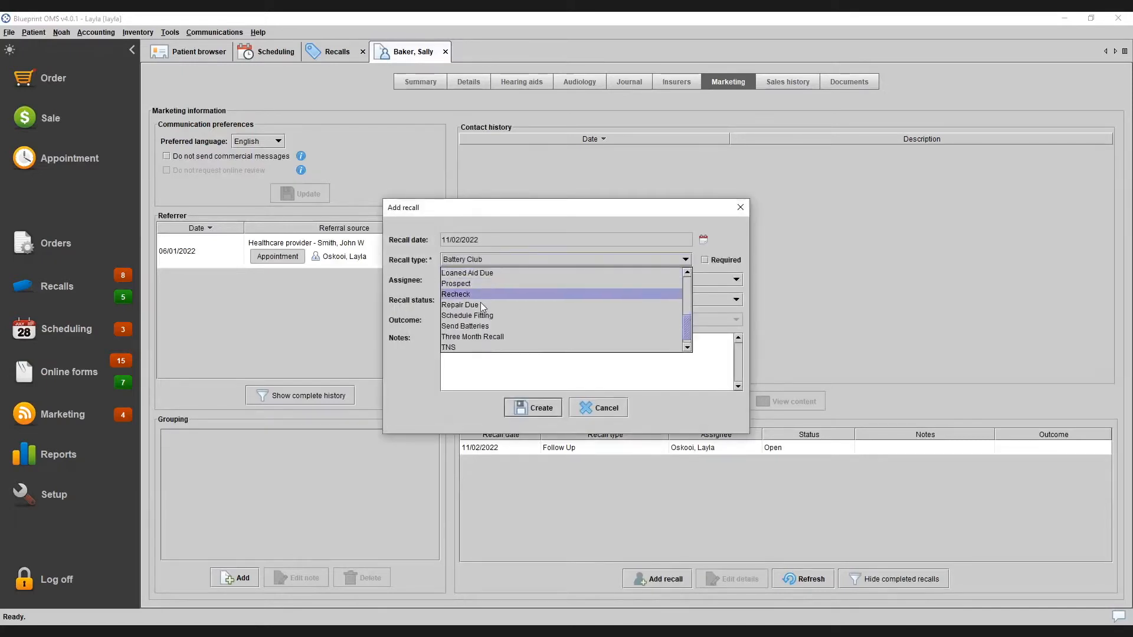
left_click(476, 326)
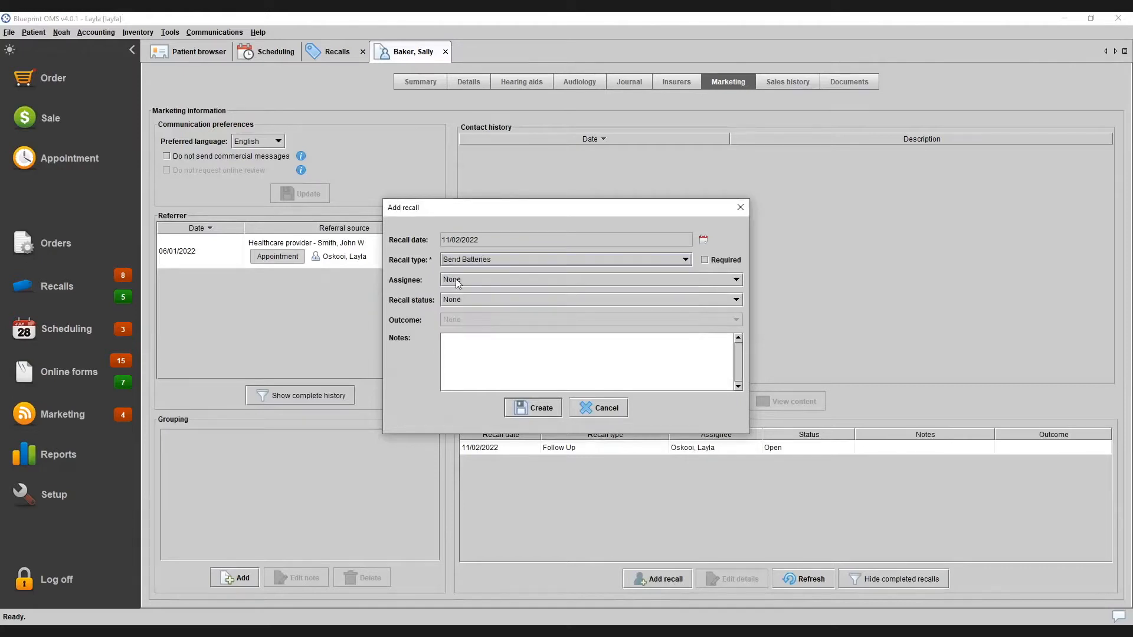
Assign the Send Batteries recall to the second staff member listed, set its status to Open, and create it.
left_click(459, 280)
left_click(476, 316)
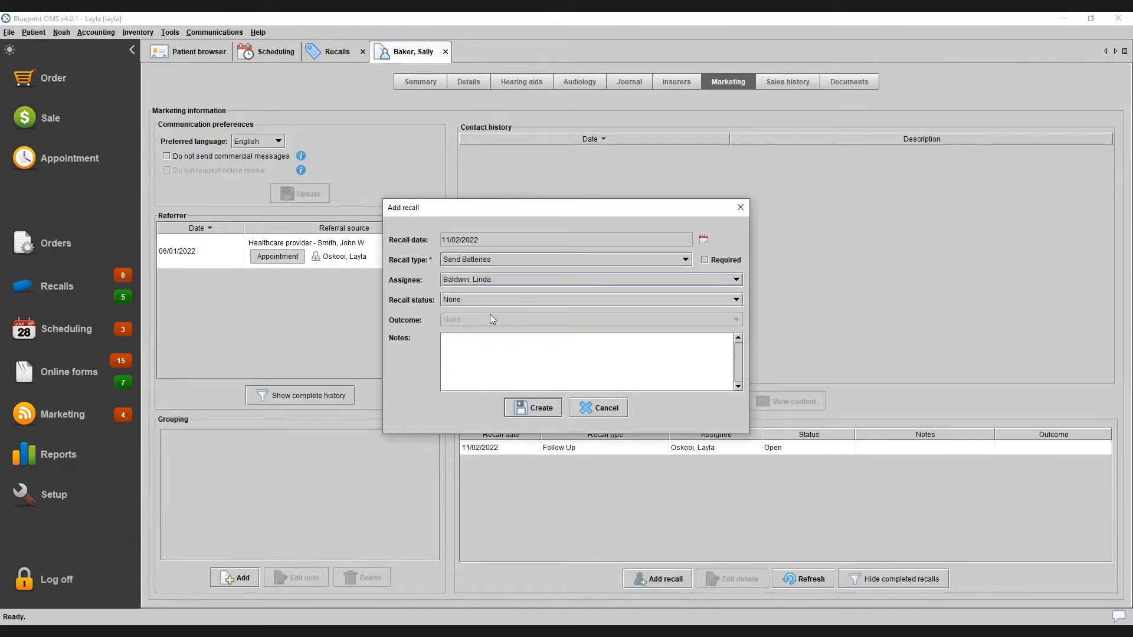
left_click(494, 300)
left_click(463, 344)
left_click(460, 349)
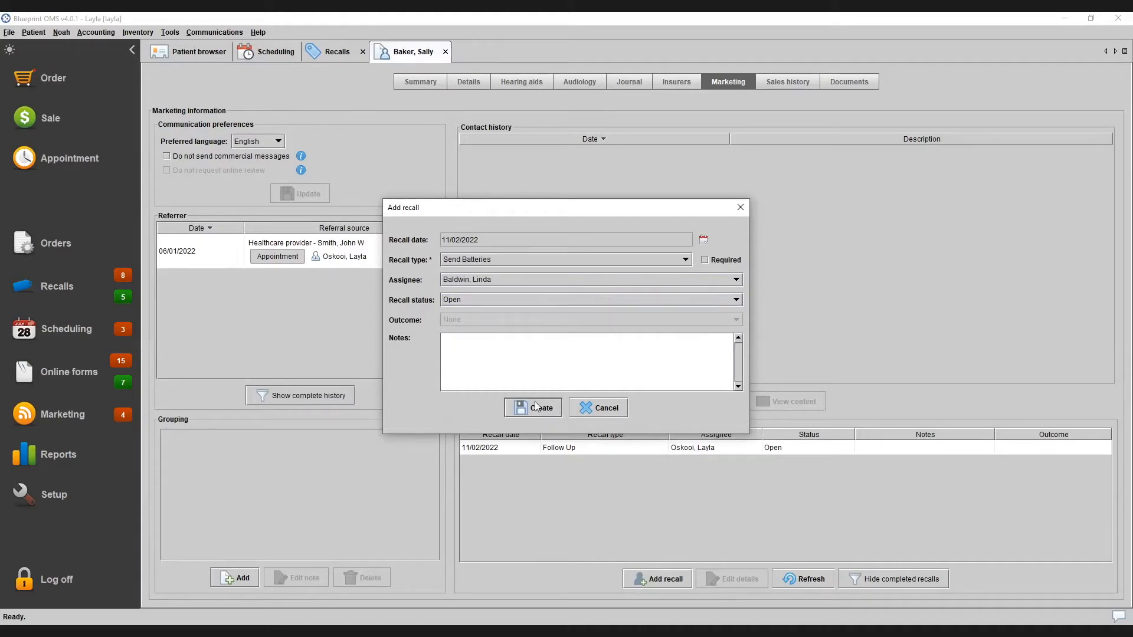
left_click(537, 409)
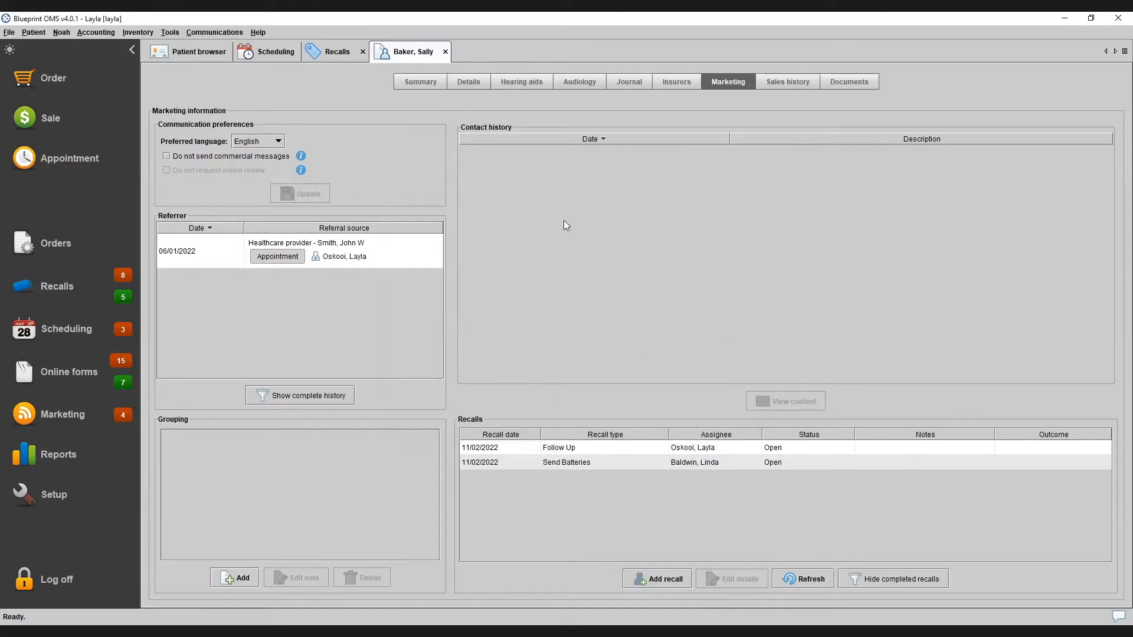
Return to the recalls list and consult the user guide's tables of automatic recalls, including their triggers and triggers for removal.
left_click(336, 52)
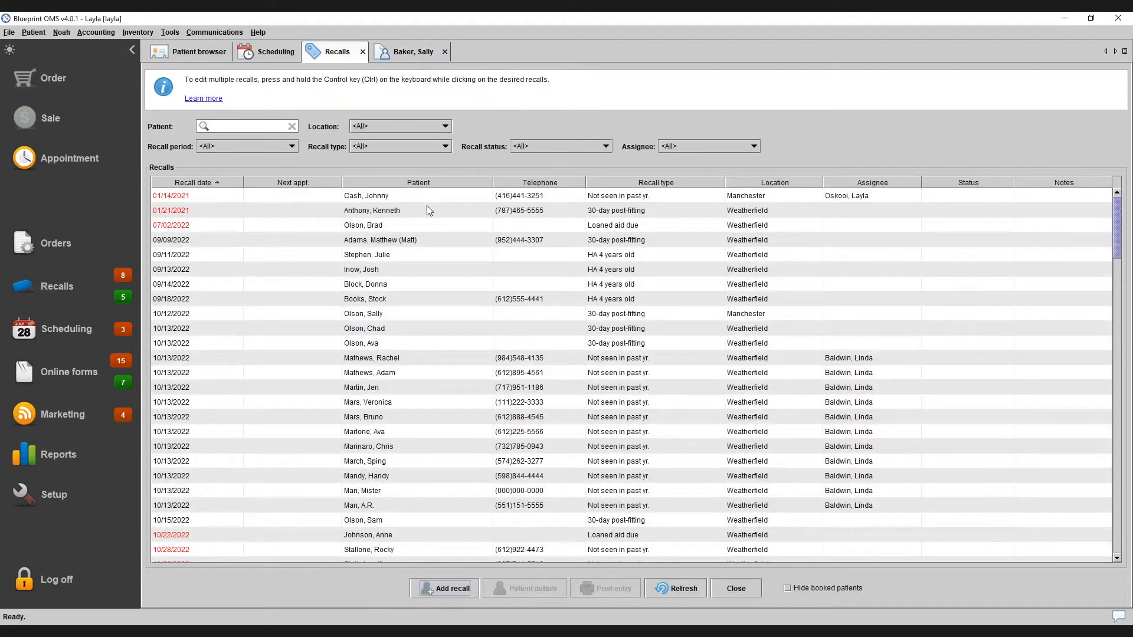
left_click(262, 33)
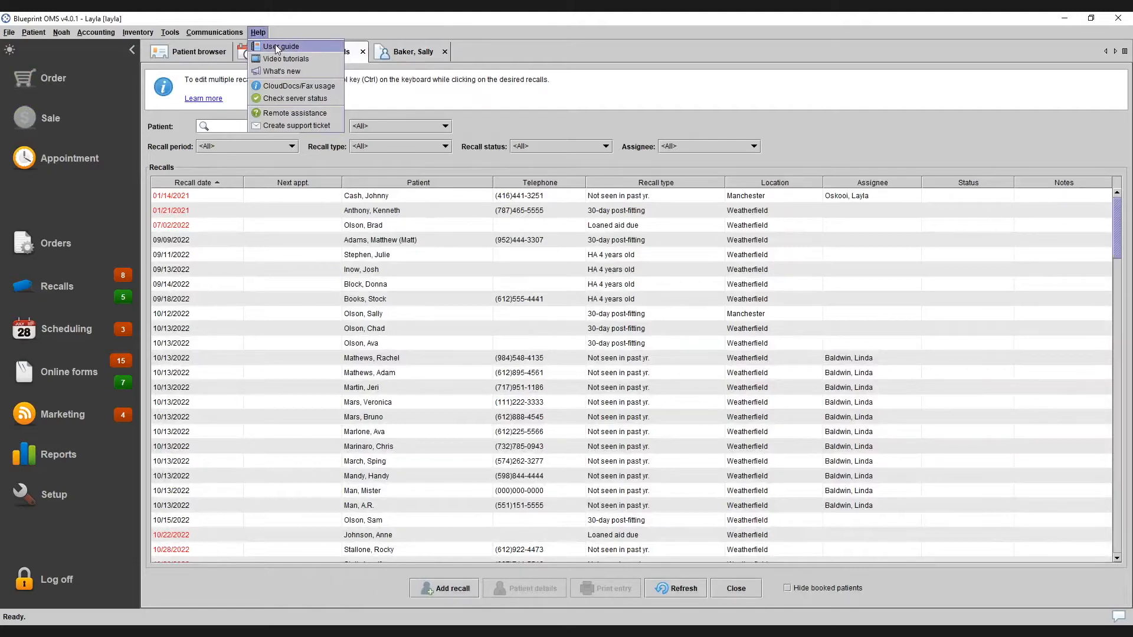
left_click(274, 46)
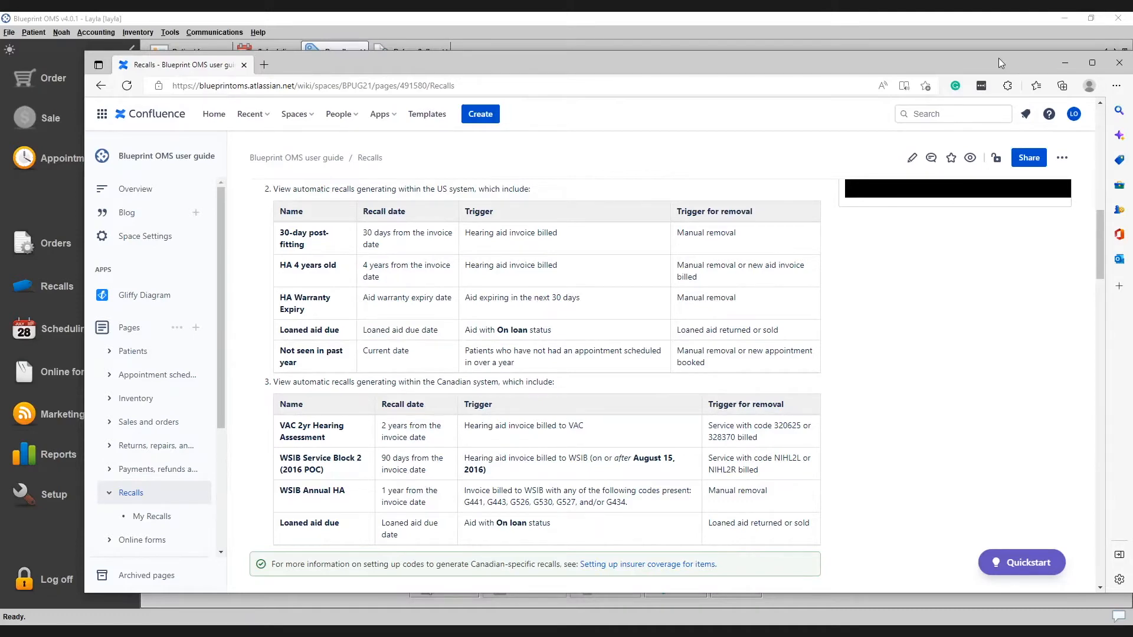
left_click(1064, 59)
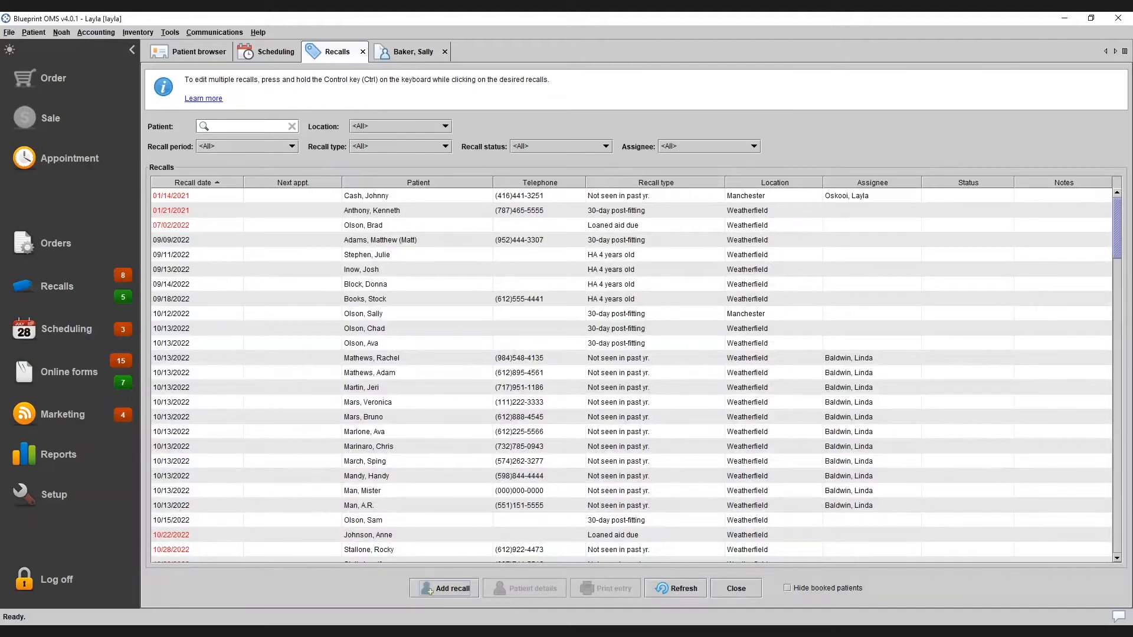
Open the 09/11/2022 recall for editing and assign it to the second staff member listed.
left_click(293, 259)
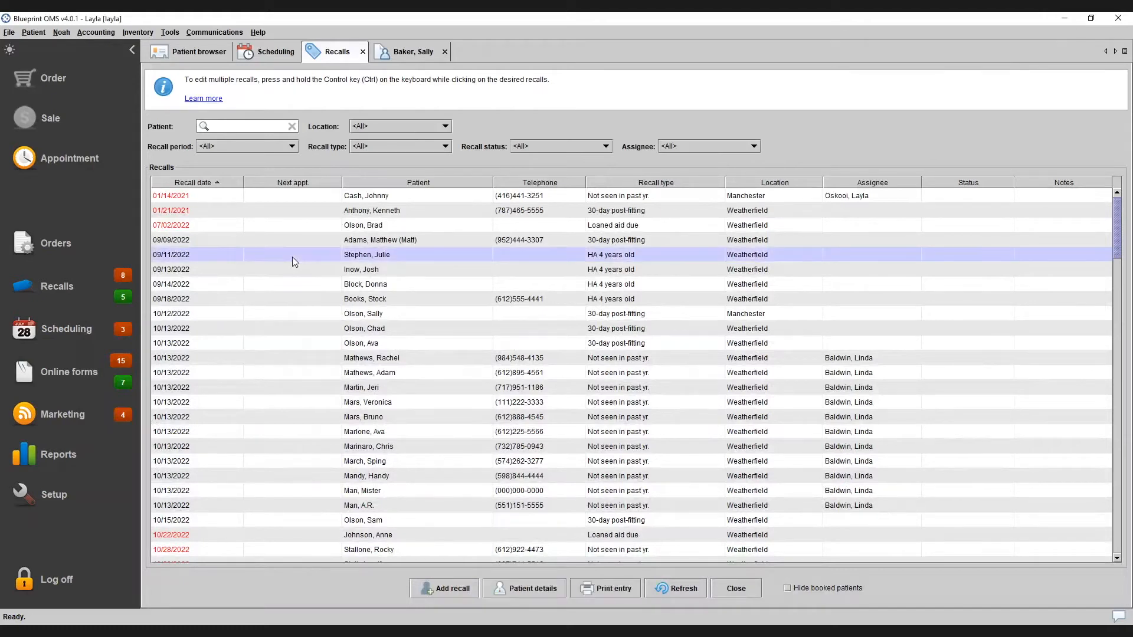
right_click(293, 258)
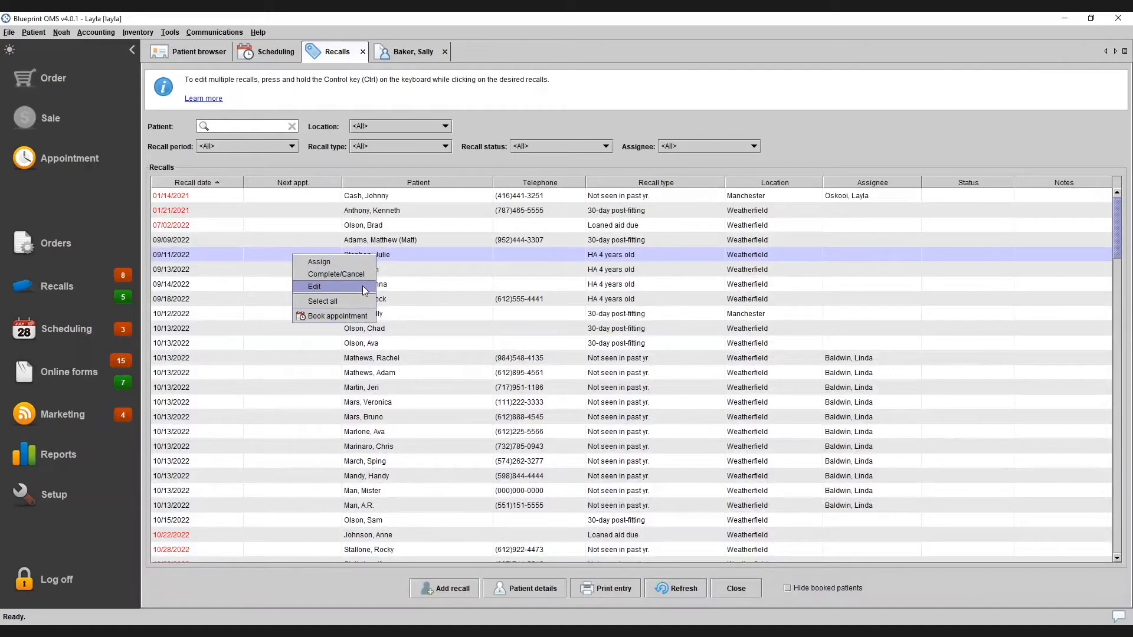
left_click(319, 286)
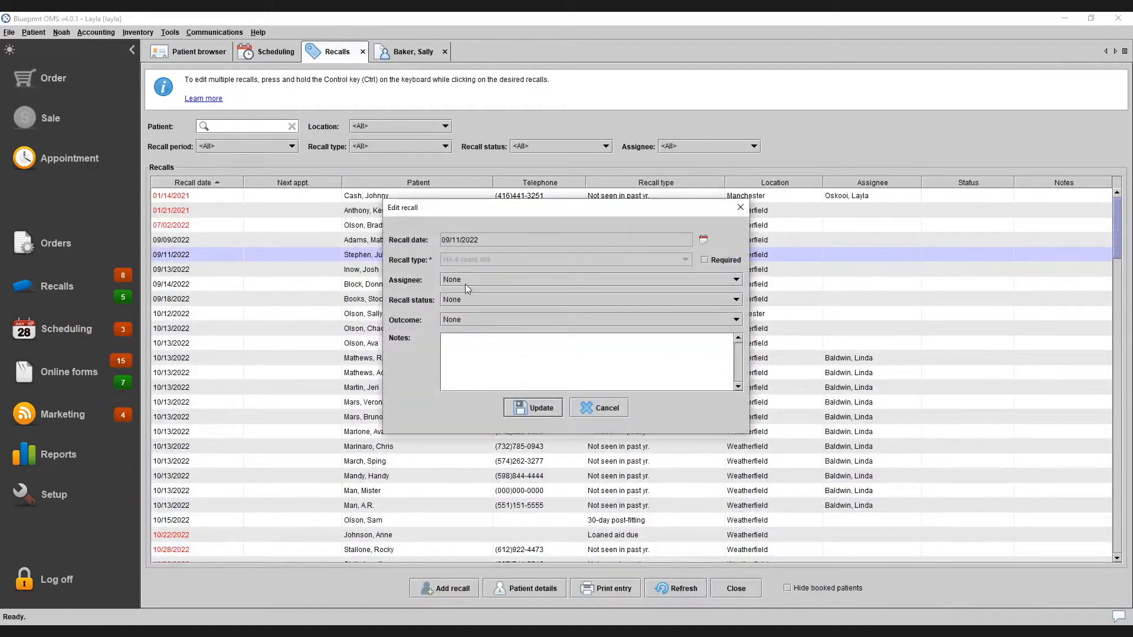
left_click(471, 278)
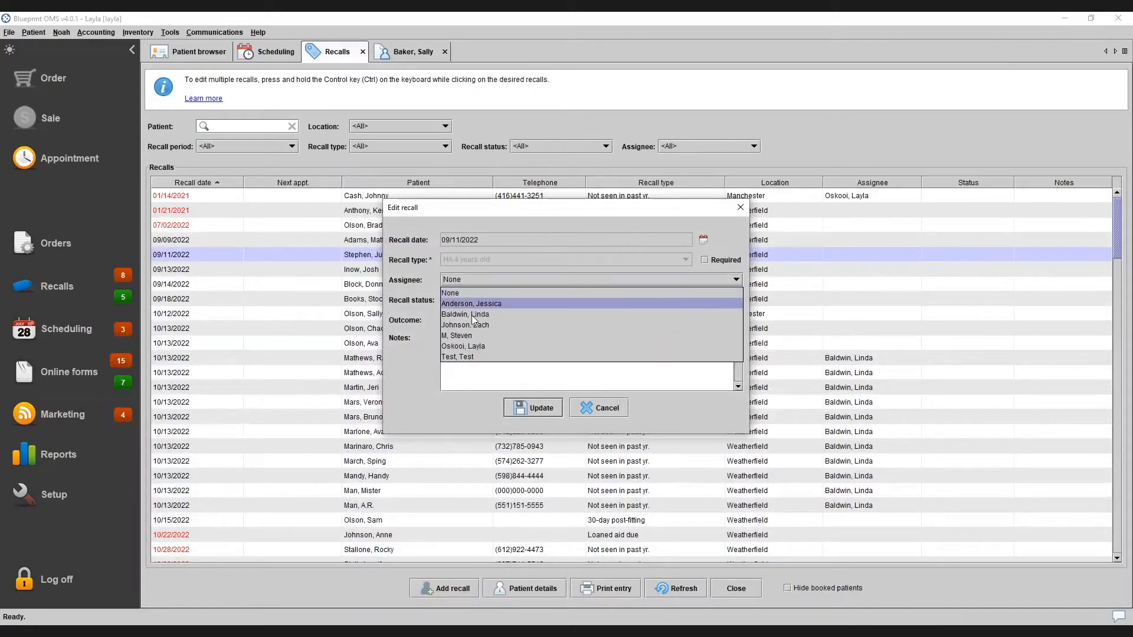
left_click(455, 299)
Set the 09/11/2022 recall's status to Left message, keep the outcome at None, and save the update.
left_click(455, 298)
left_click(462, 317)
left_click(462, 319)
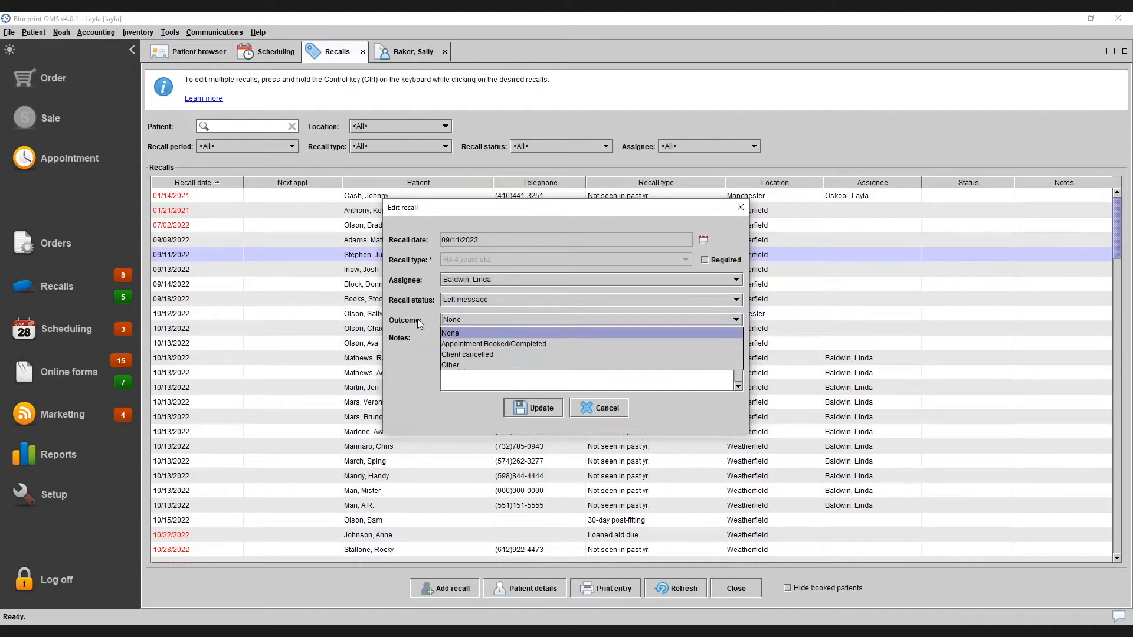
left_click(460, 332)
left_click(468, 351)
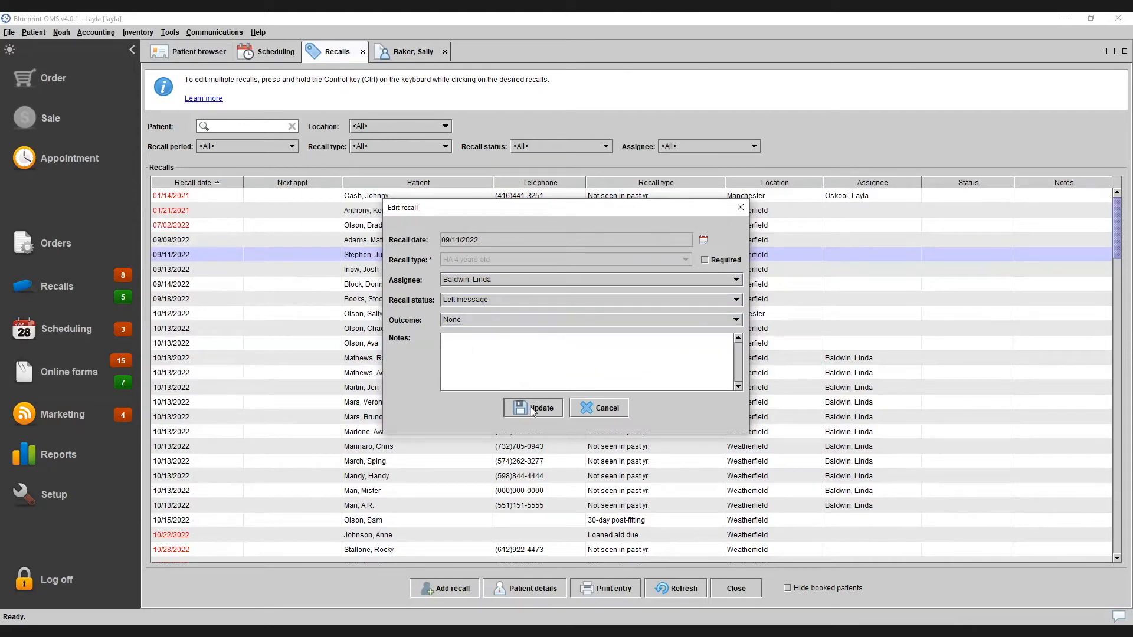
left_click(533, 409)
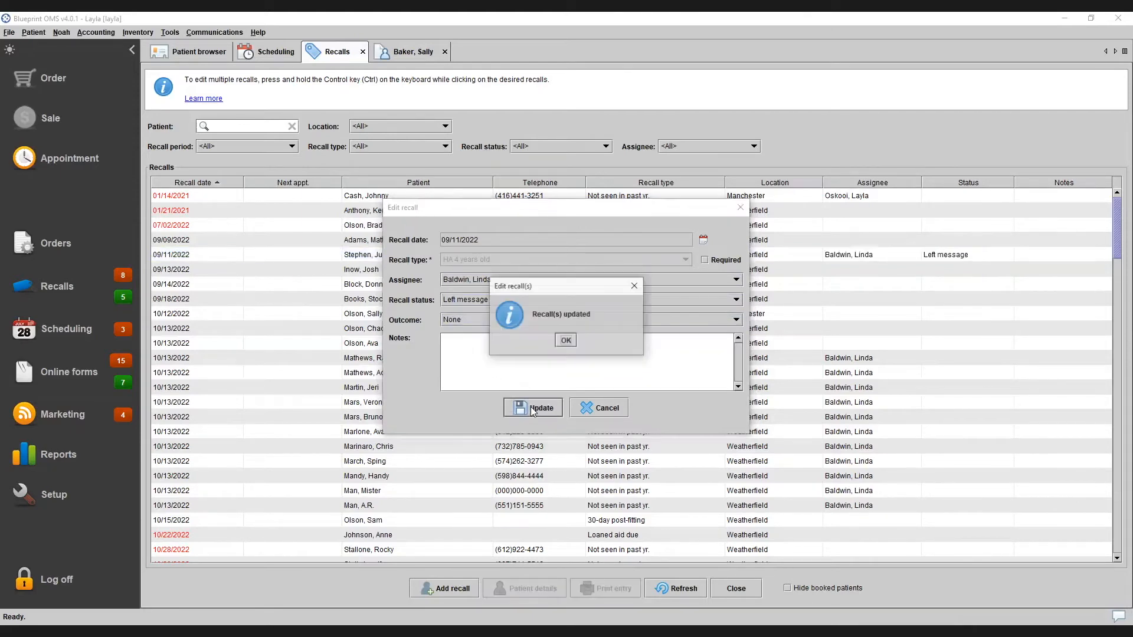
left_click(565, 341)
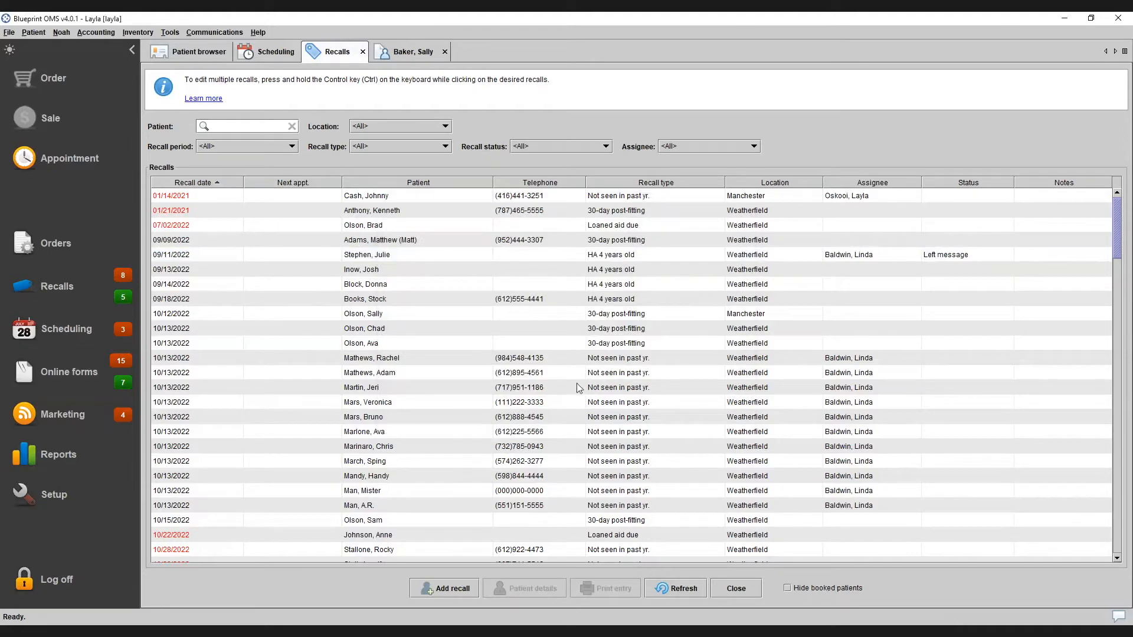
Reassign the 09/14/2022 recall to the logged-in staff member.
right_click(359, 282)
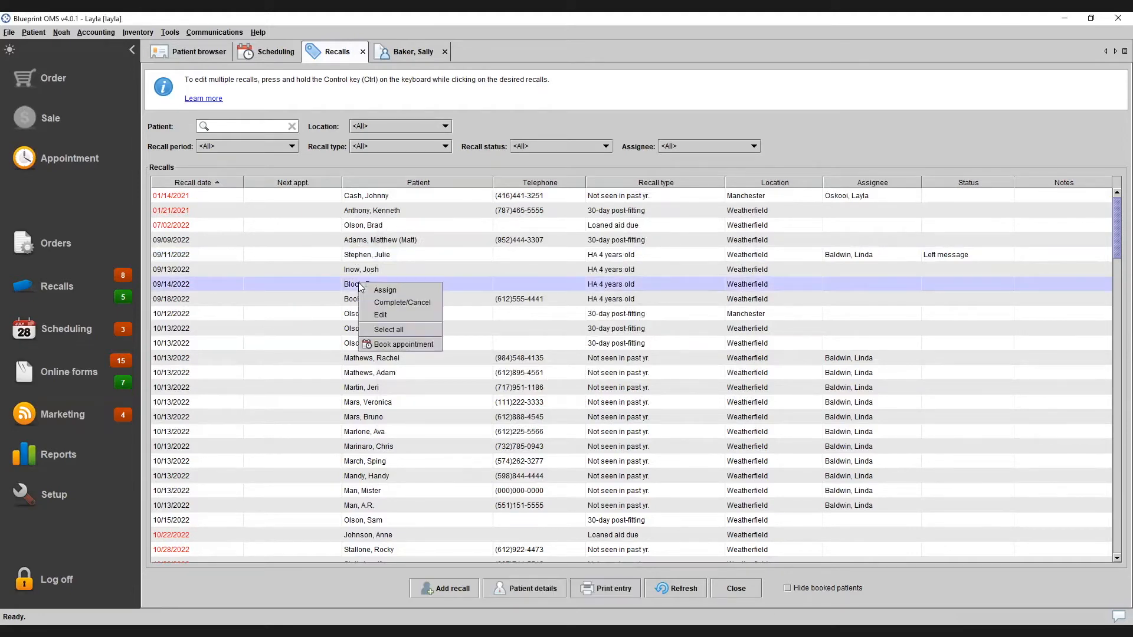
left_click(407, 292)
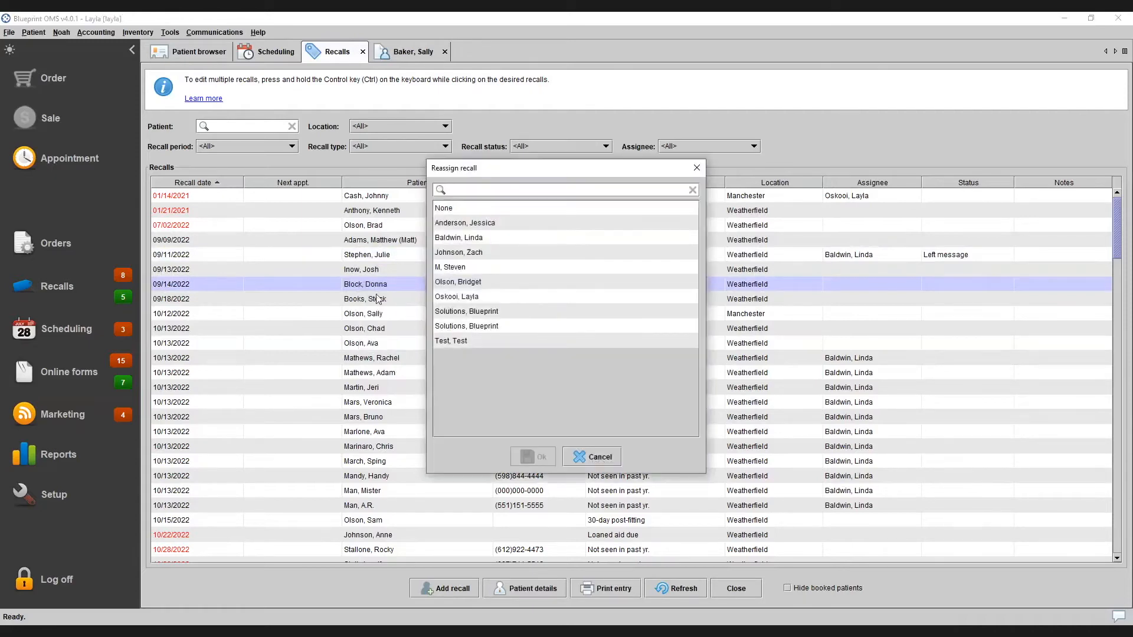
left_click(496, 301)
left_click(533, 458)
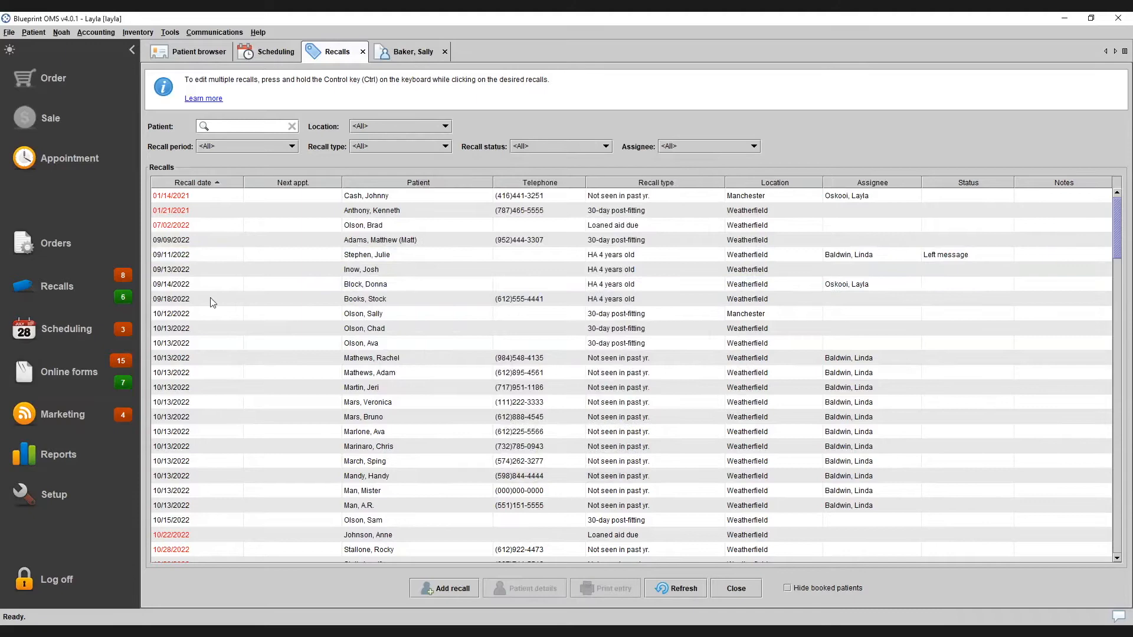
Open the list of the logged-in staff member's own recalls and close the open patient's file.
left_click(123, 297)
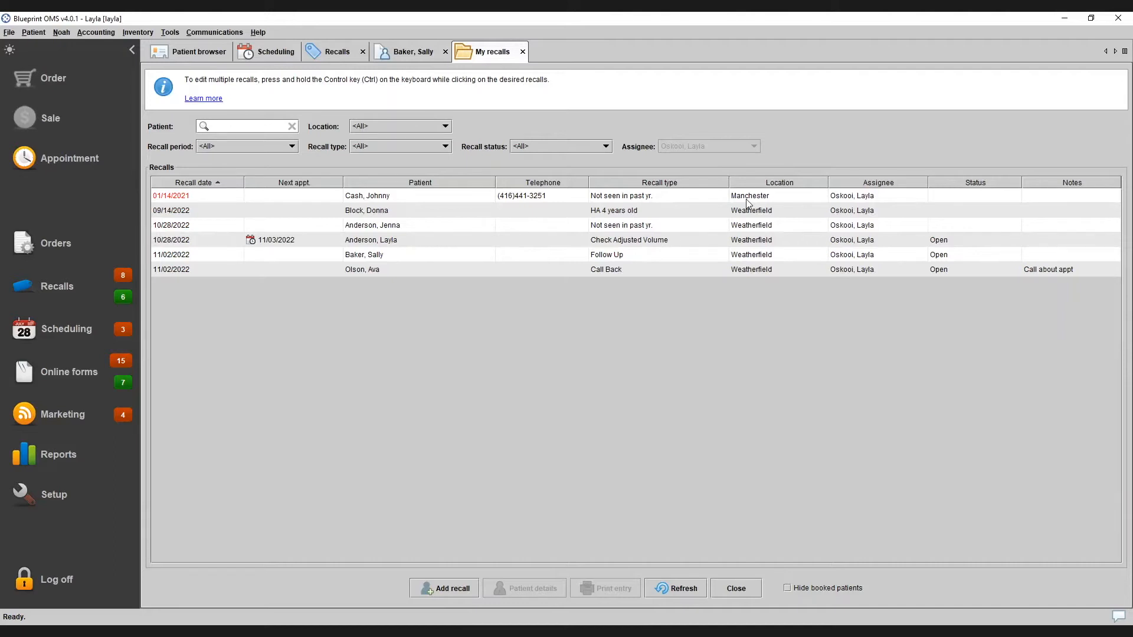
left_click(409, 55)
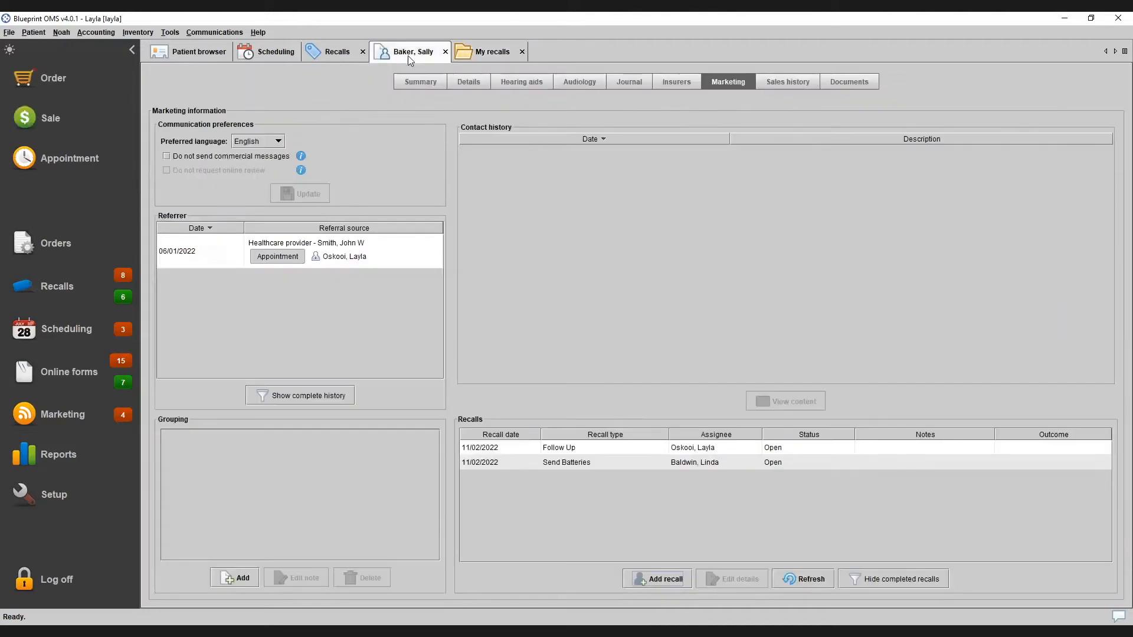
left_click(445, 51)
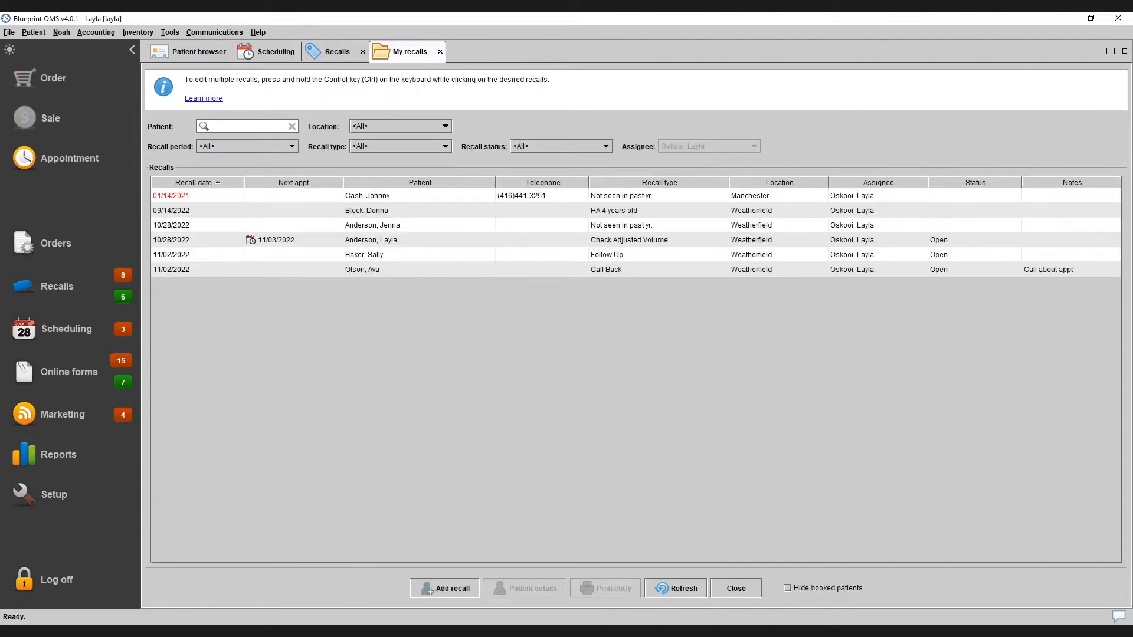
Switch to the full recalls list and select the 09/13/2022 and 09/18/2022 recalls plus two separate 10/13/2022 recalls together.
left_click(323, 52)
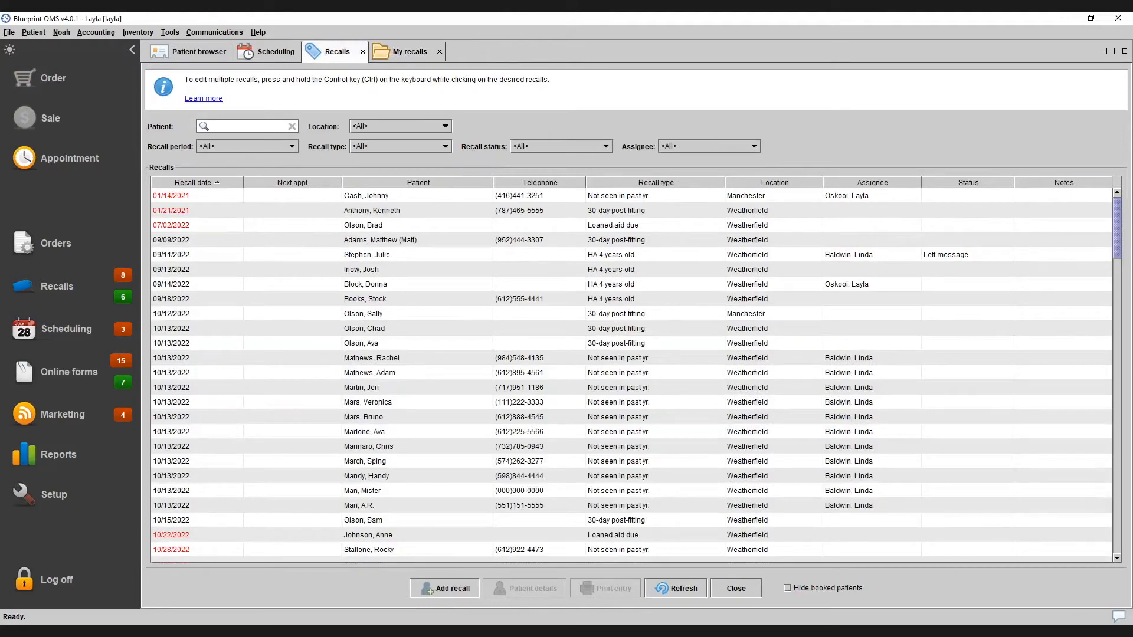
left_click(248, 274)
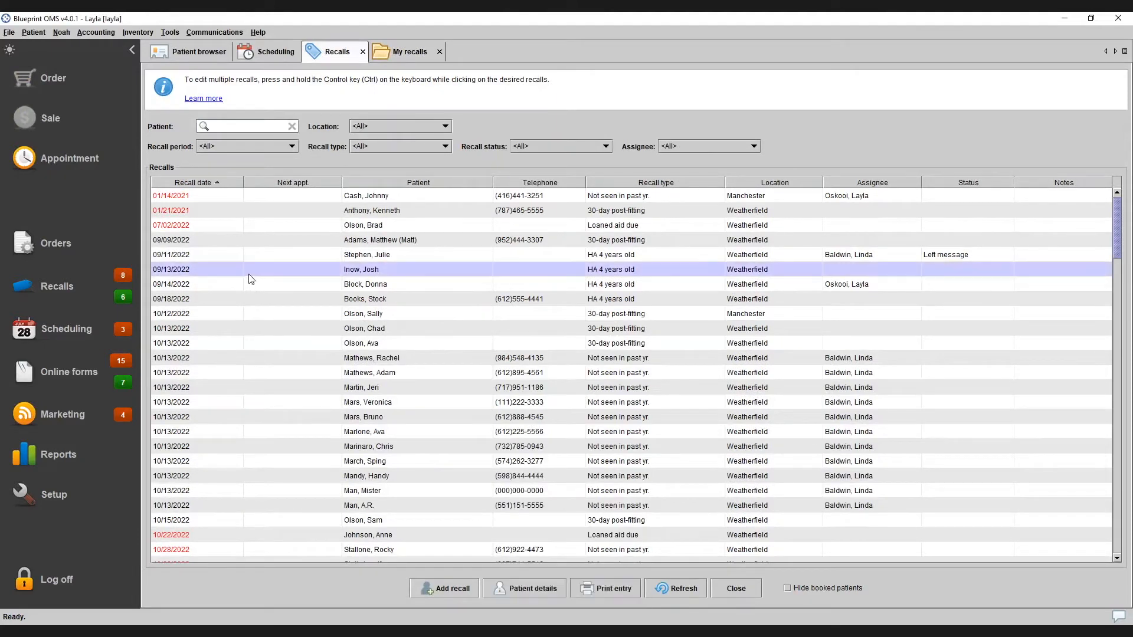
left_click(272, 300, "ctrl")
left_click(284, 372, "ctrl")
left_click(285, 416, "ctrl")
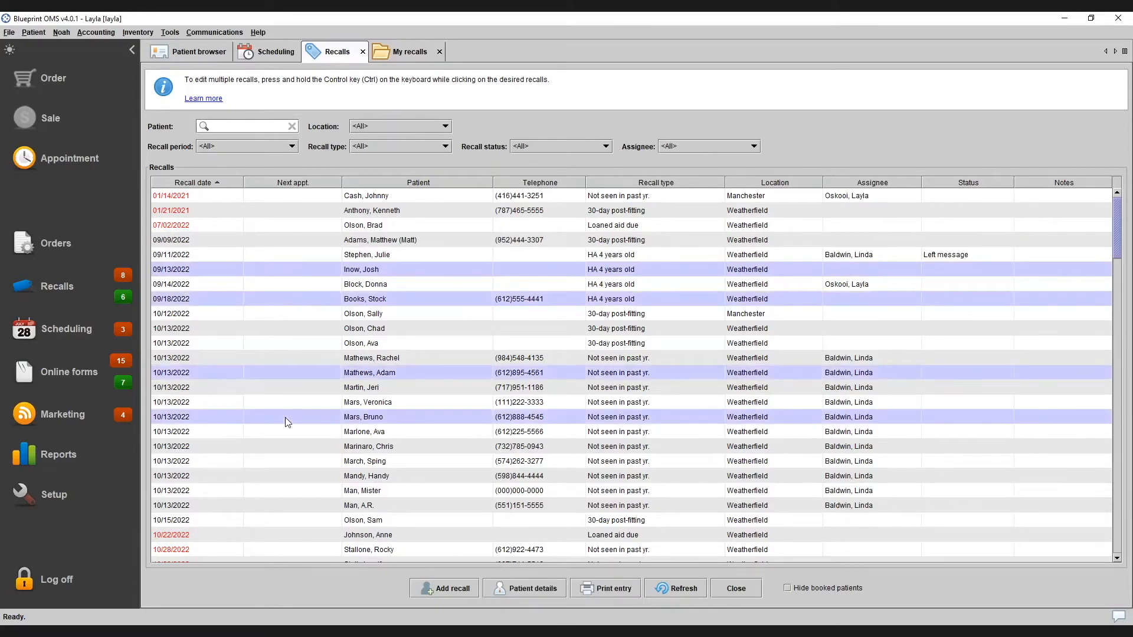
Select the nine consecutive recalls starting with 09/13/2022 and reassign them to the fifth staff member listed.
left_click_drag(297, 270, 515, 393)
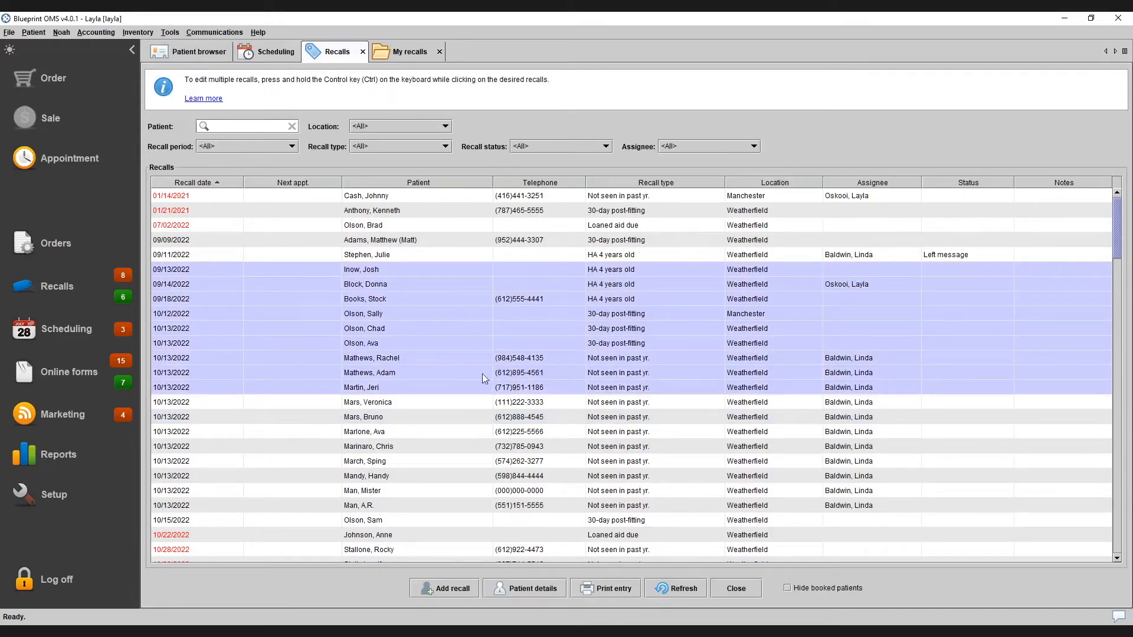
right_click(367, 288)
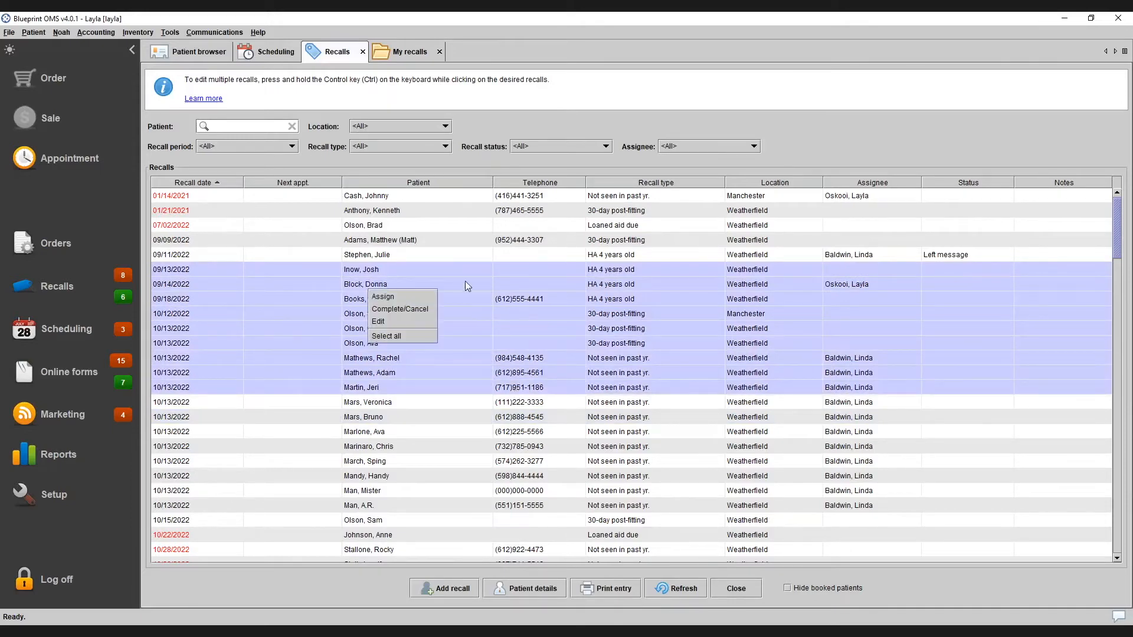
left_click(411, 298)
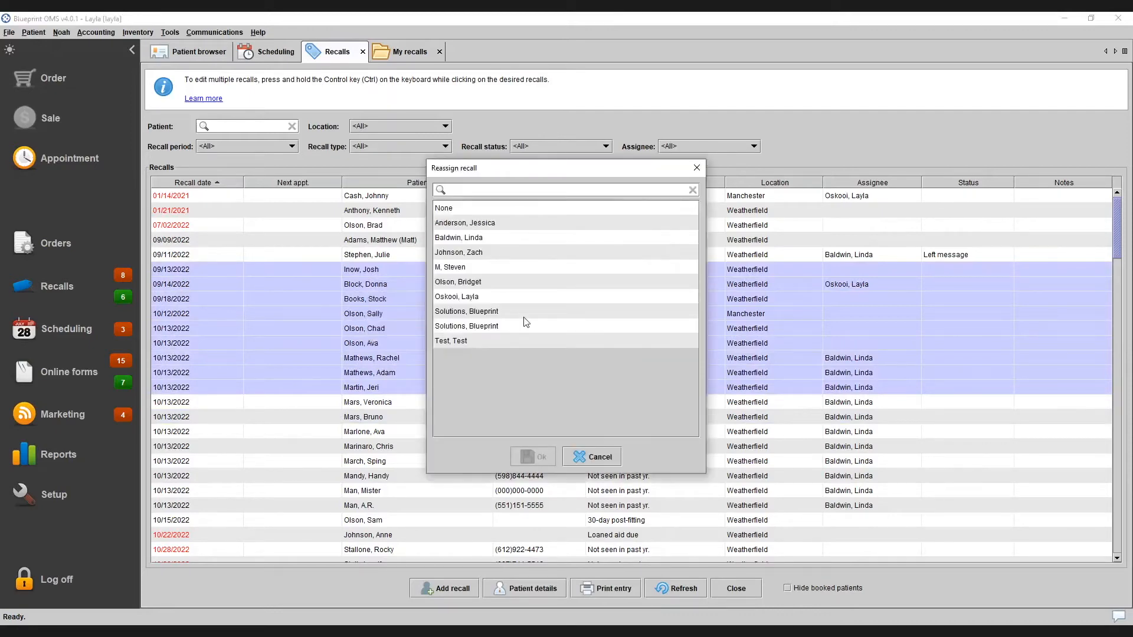
left_click(459, 285)
left_click(538, 457)
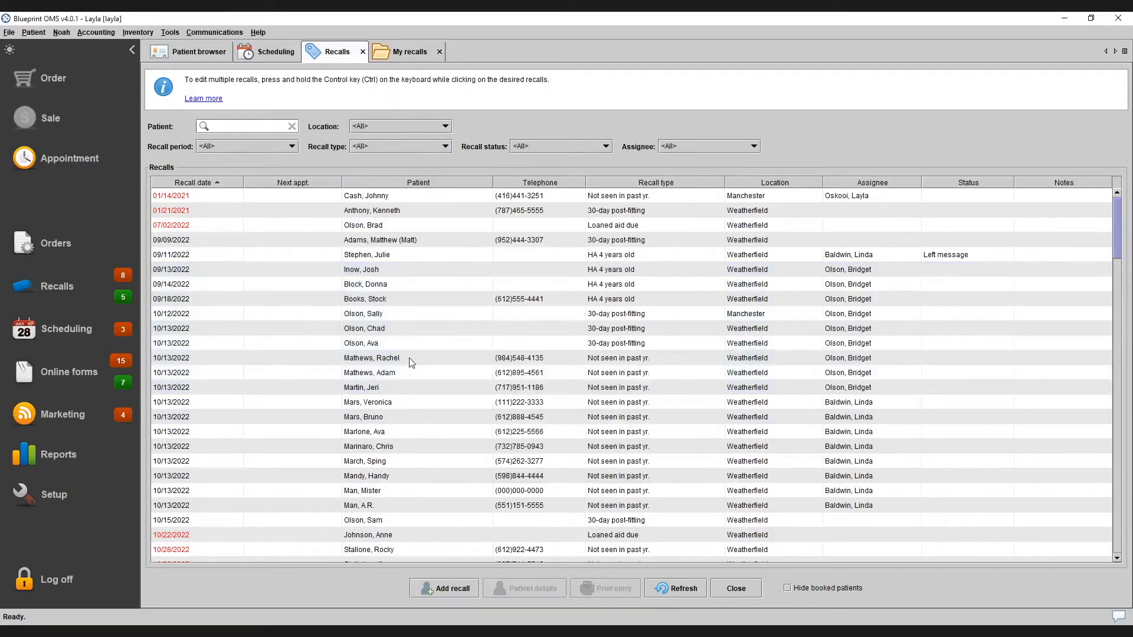
Open the eight consecutive recalls starting with 09/13/2022 for editing and set the status of all of them to Open.
left_click_drag(467, 270, 531, 373)
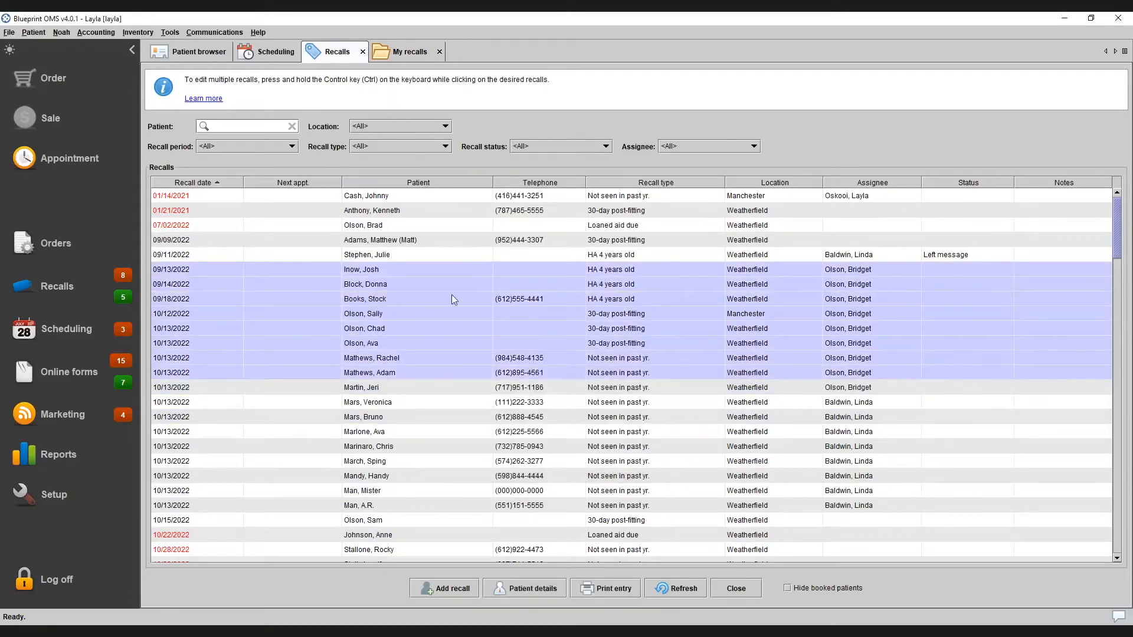
right_click(375, 269)
left_click(405, 298)
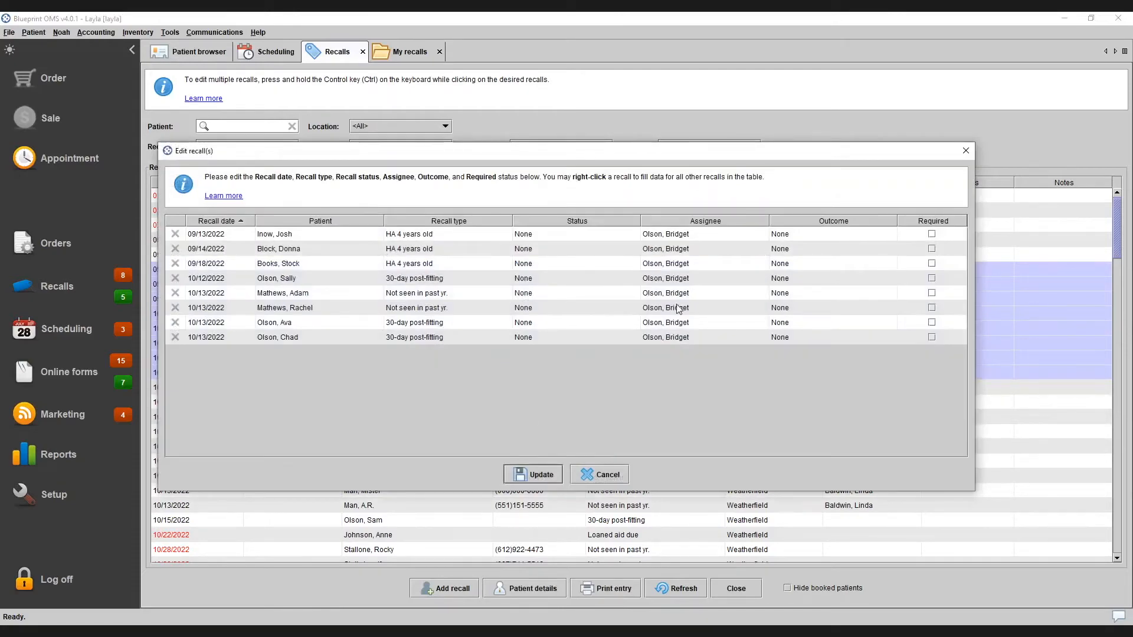
left_click(578, 232)
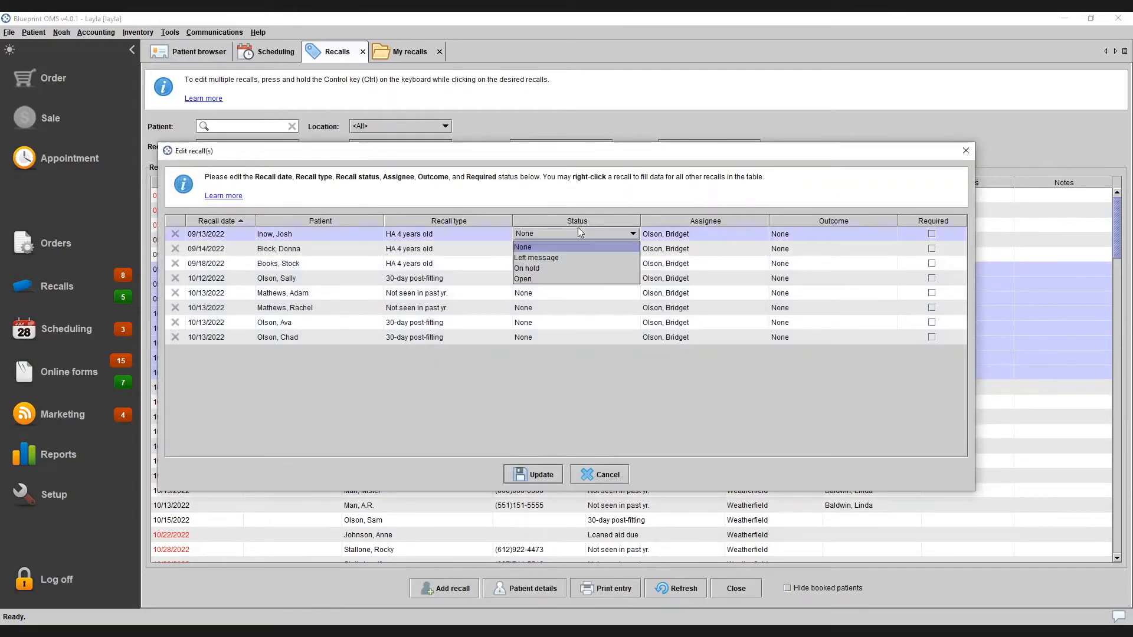
left_click(535, 276)
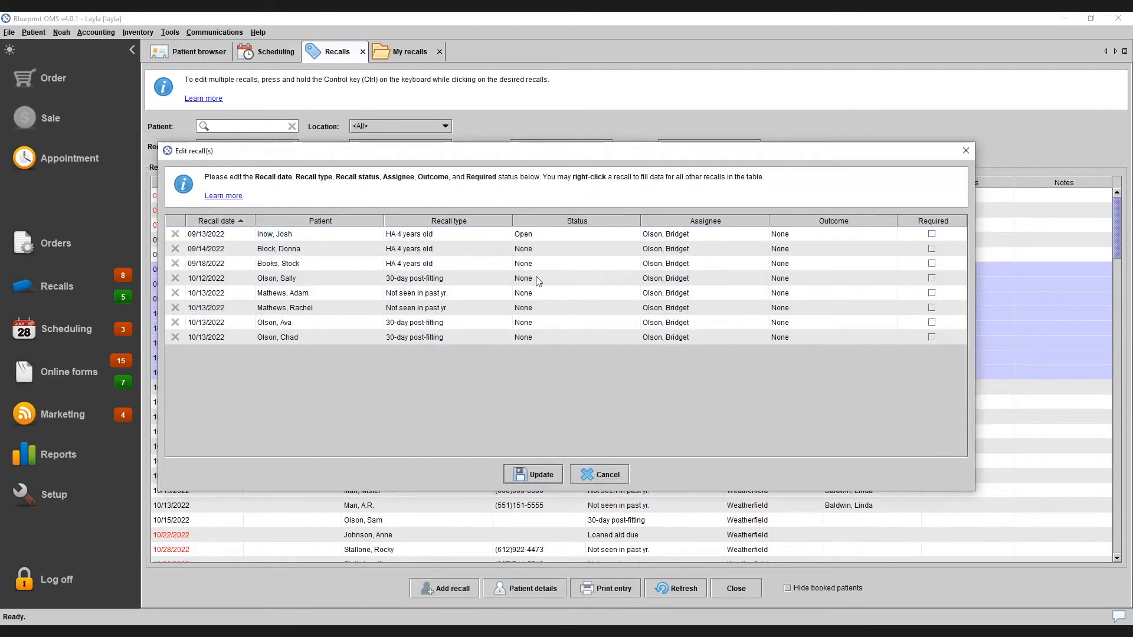
right_click(533, 236)
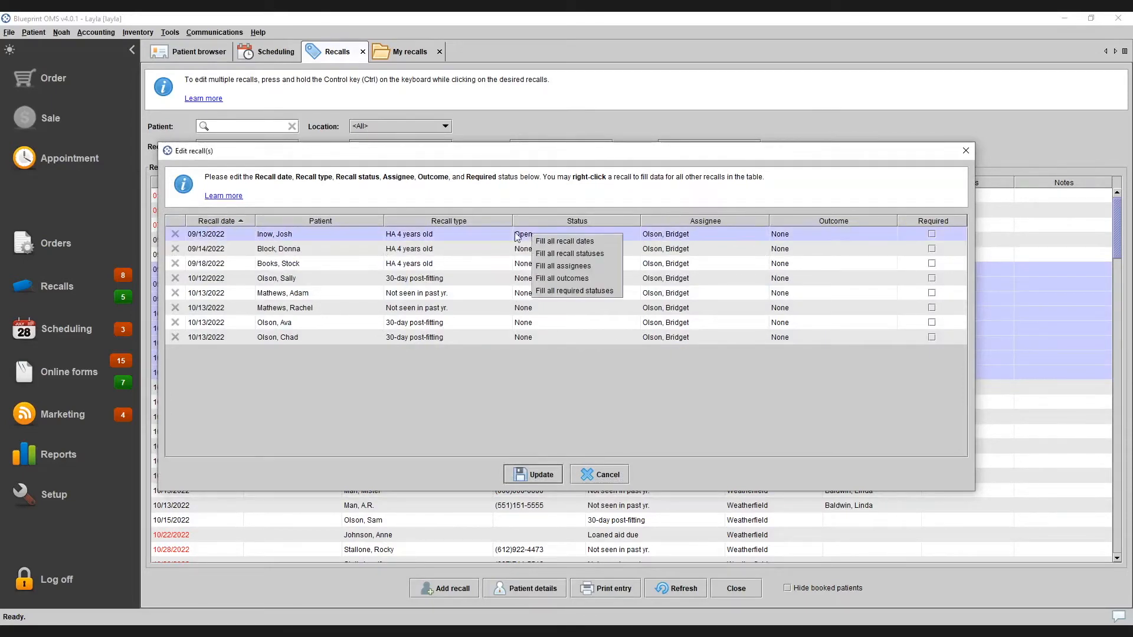
left_click(605, 253)
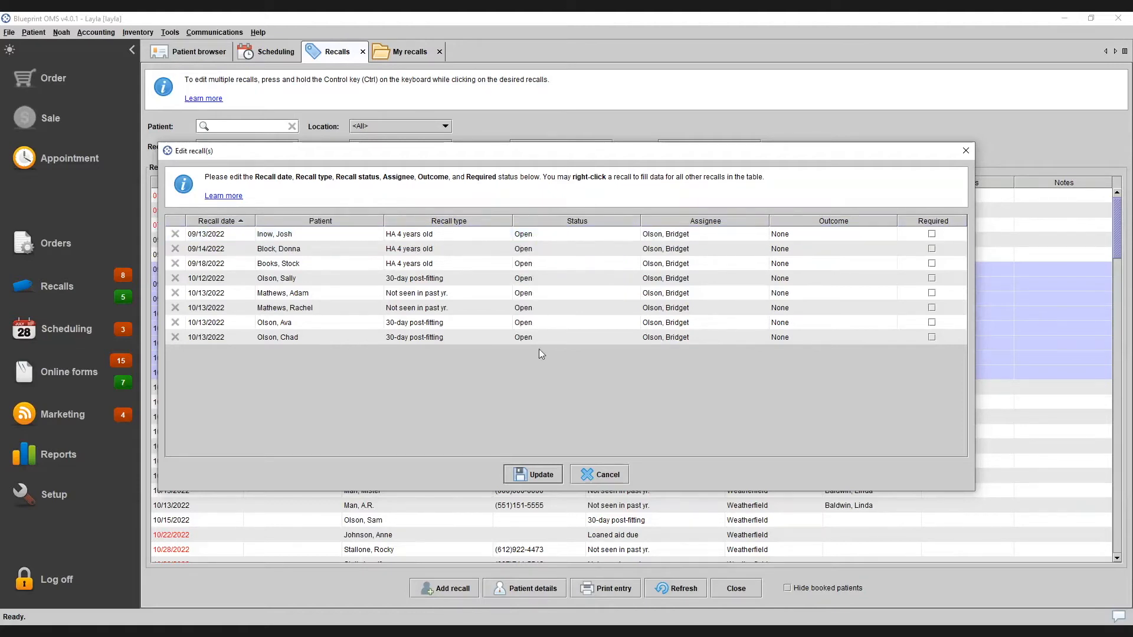
Set the outcome of all eight recalls being edited to Other and save the update.
left_click(791, 234)
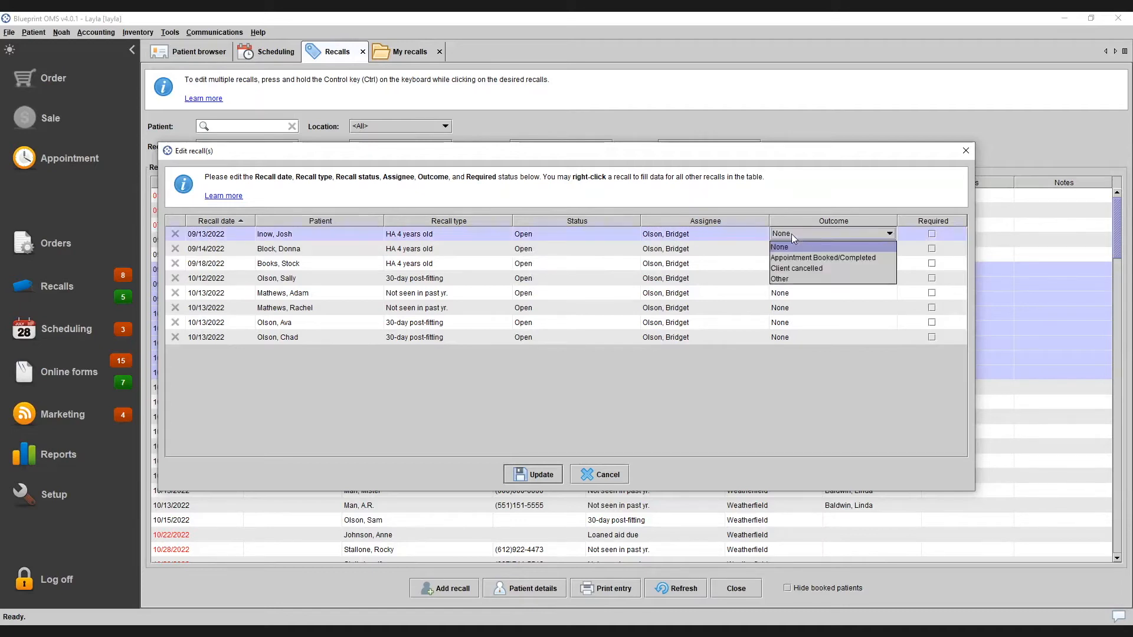
left_click(821, 279)
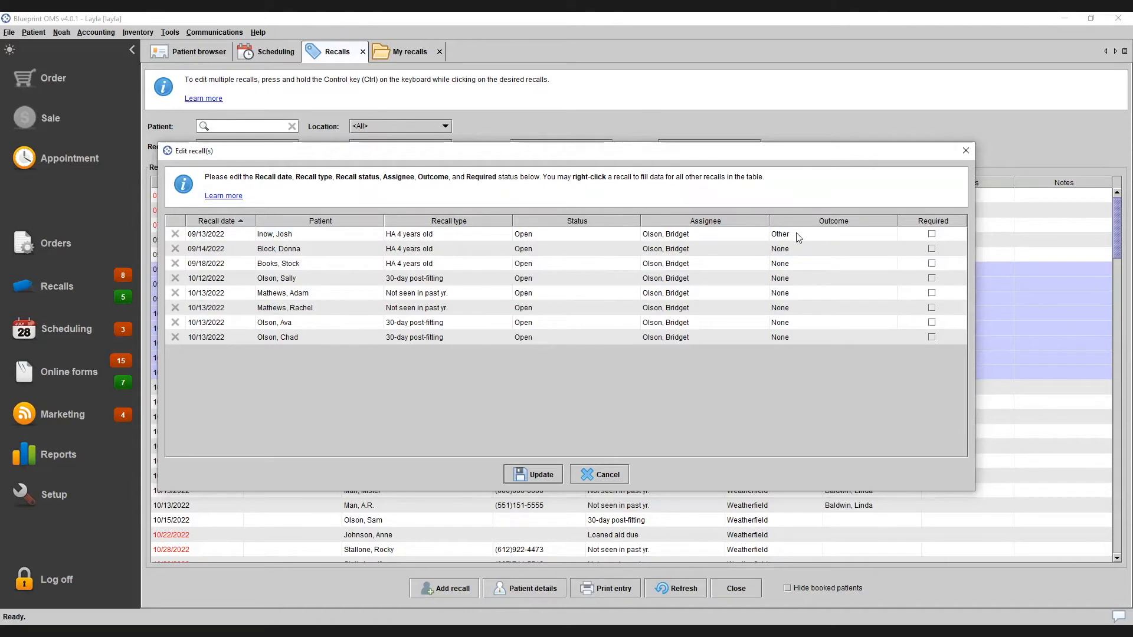
right_click(796, 233)
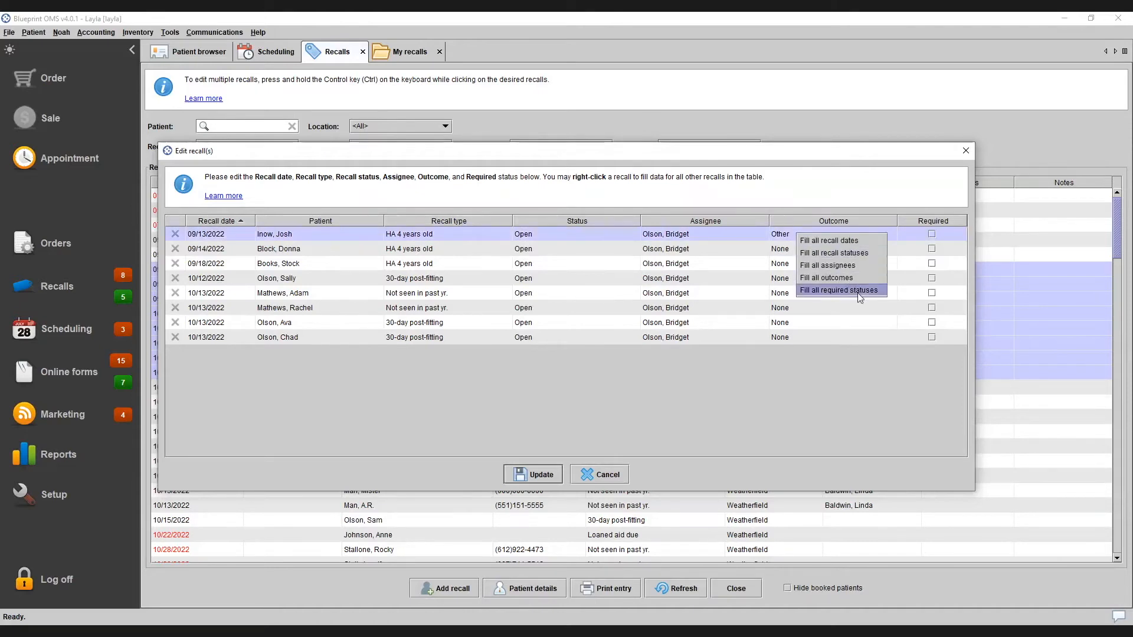
left_click(857, 279)
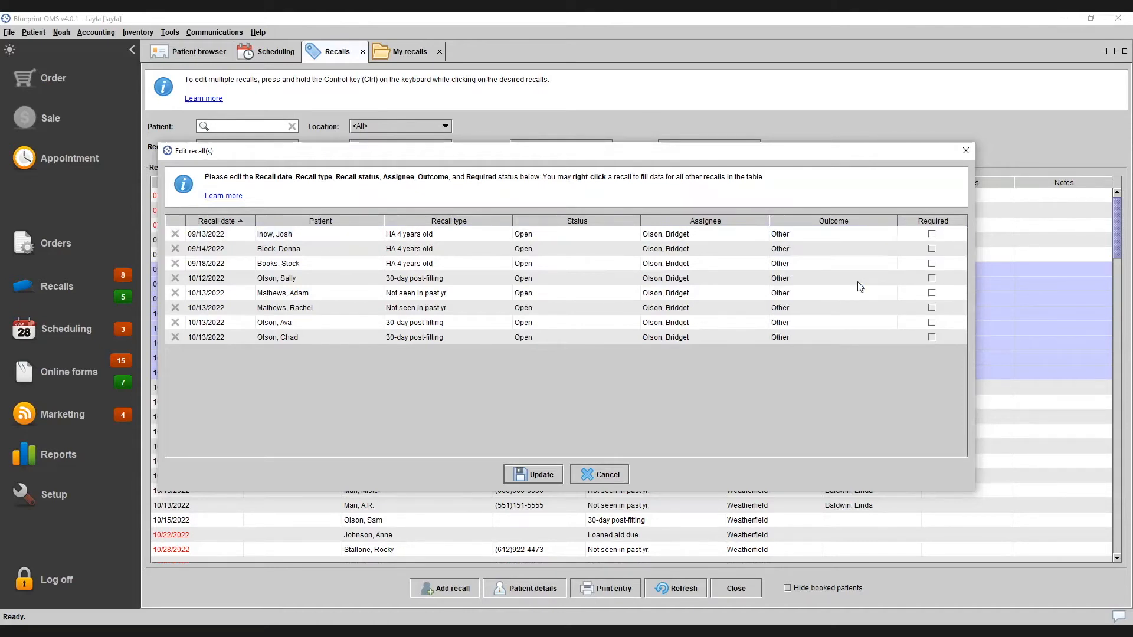
left_click(536, 479)
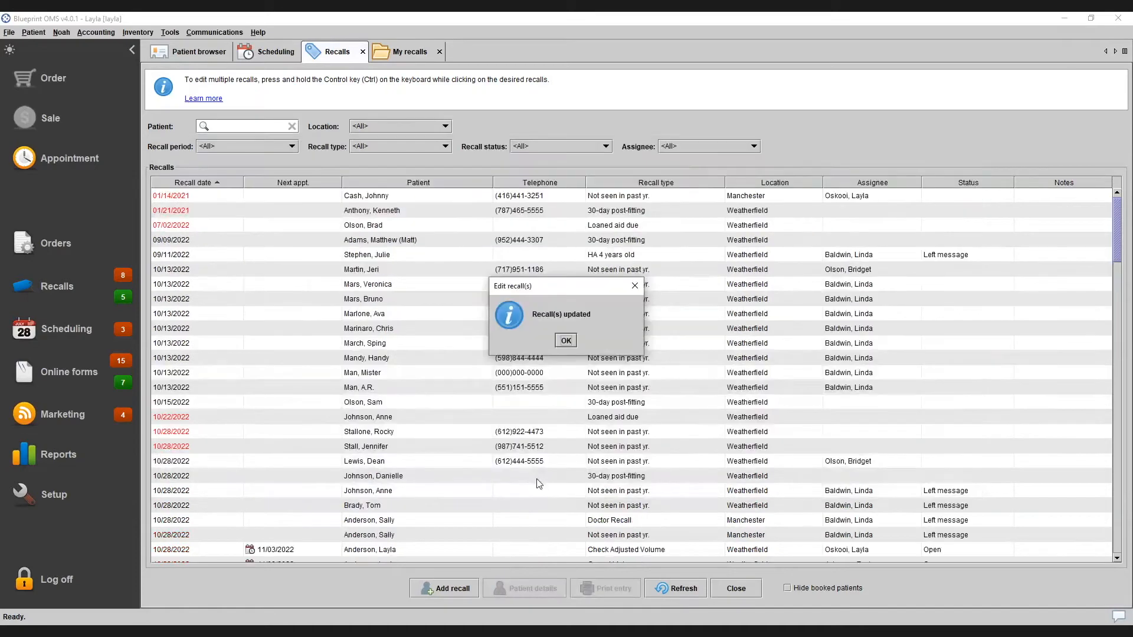
left_click(565, 342)
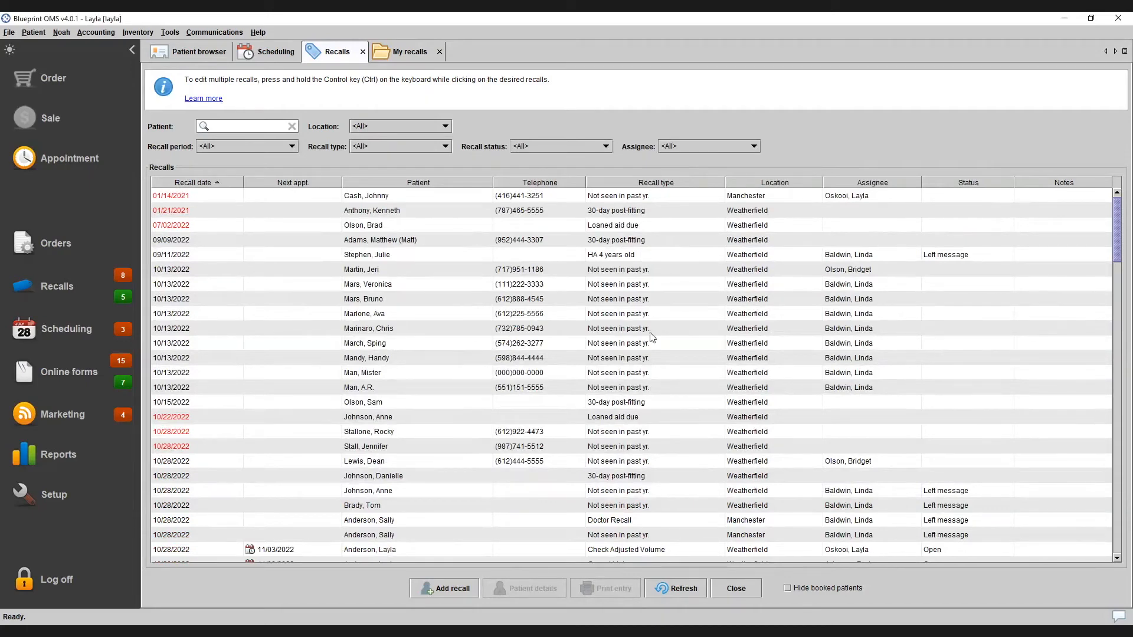
Book a tentative one-hour Hearing test on November 2, 2022 at 3:15 PM from the first 10/13/2022 recall.
left_click(356, 272)
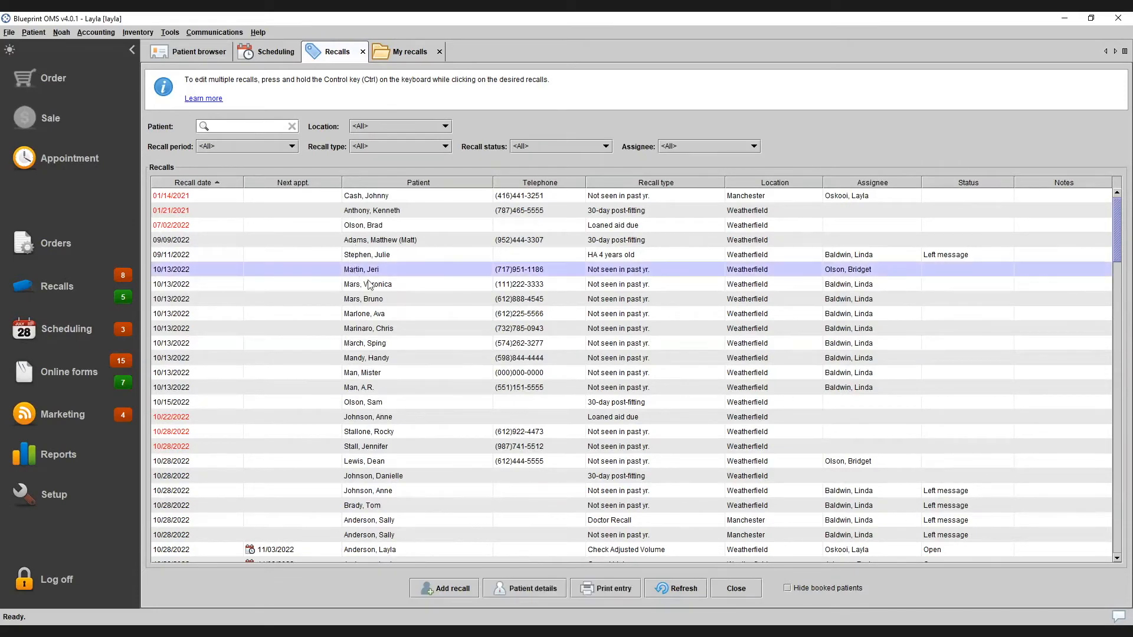
right_click(362, 270)
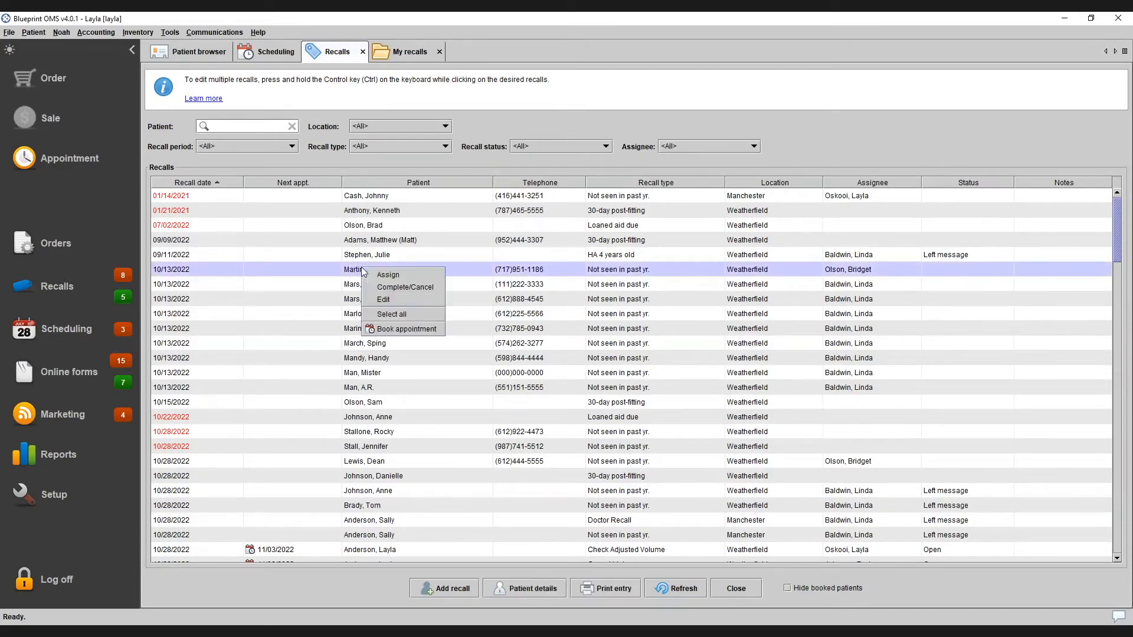
left_click(430, 330)
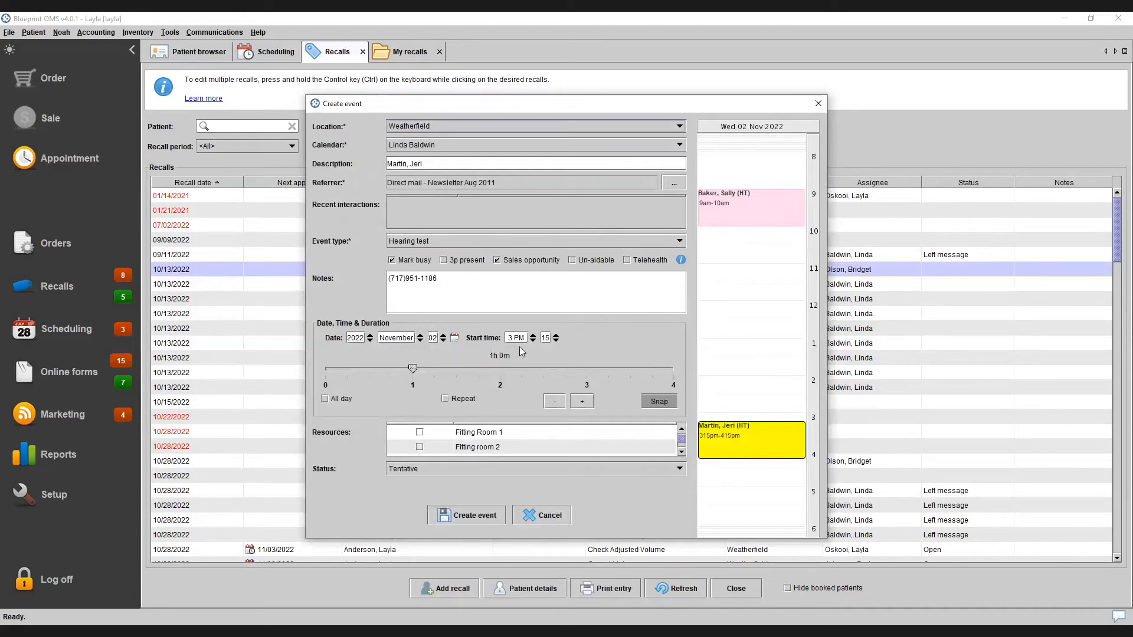
left_click(457, 517)
Refresh the recalls list and sort it by next appointment in descending order.
left_click(677, 593)
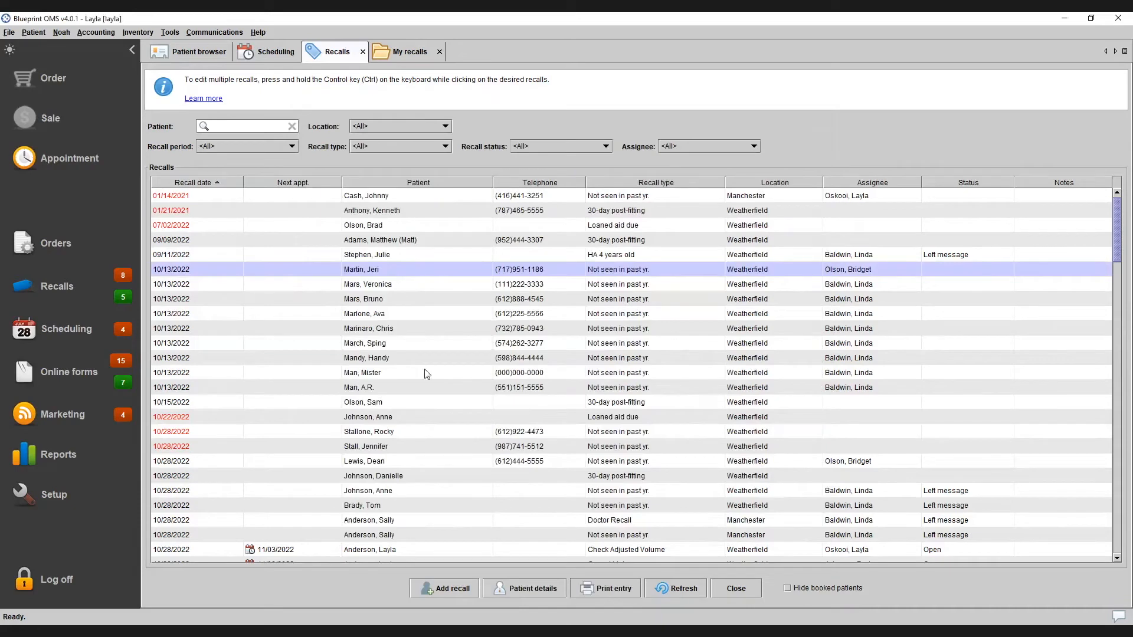
left_click(293, 184)
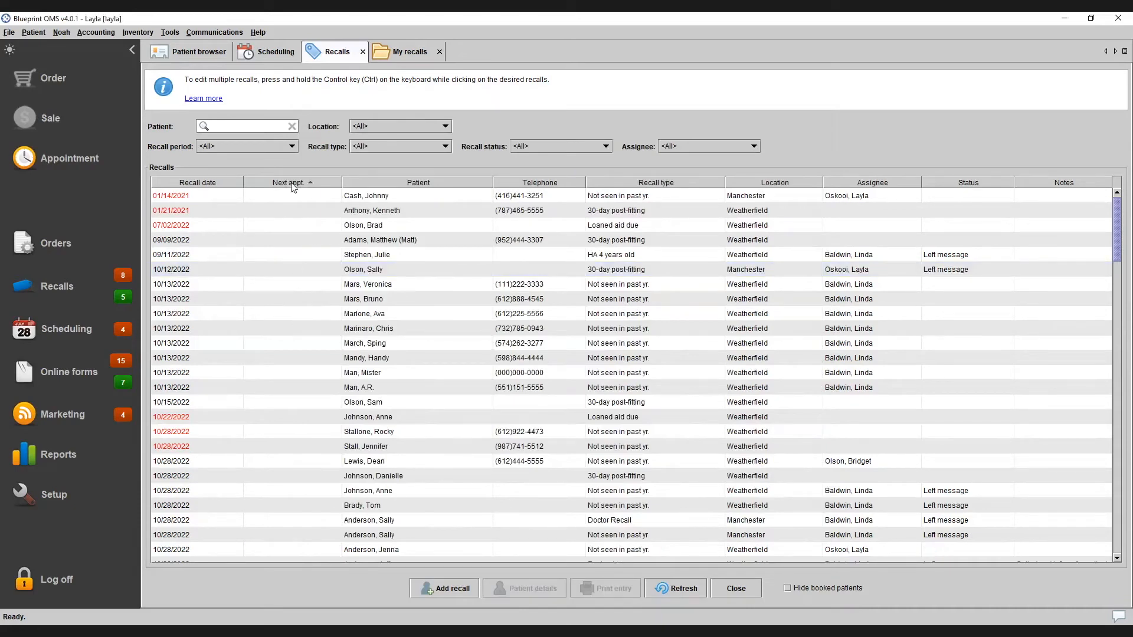
left_click(298, 185)
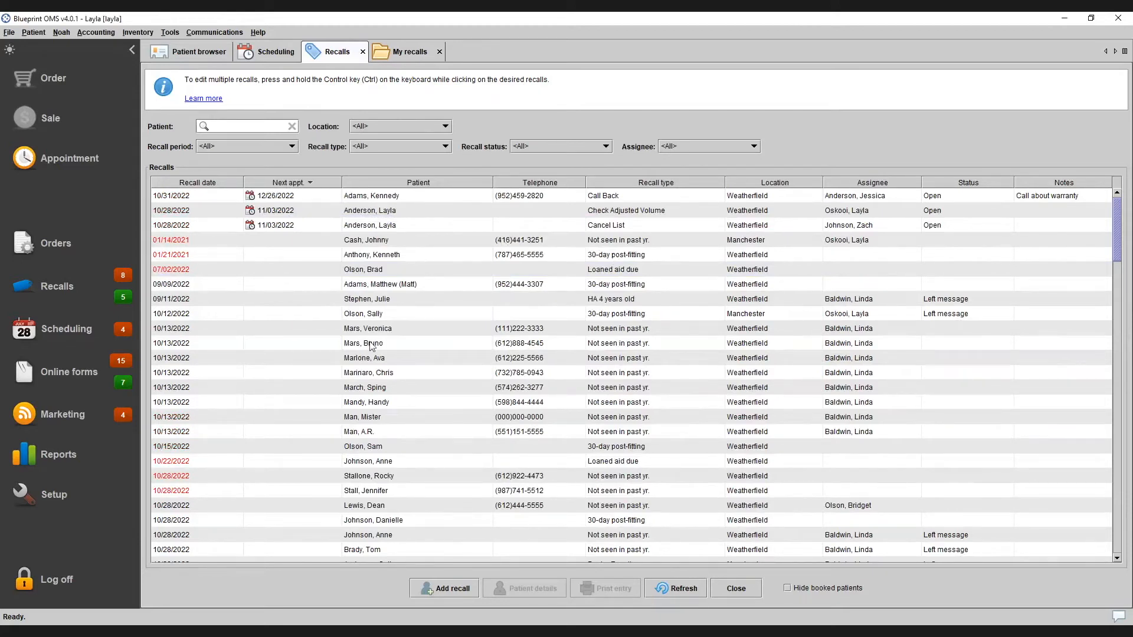
Open the patient details for the 10/12/2022 recall and check the recall information in the patient's summary.
left_click(363, 318)
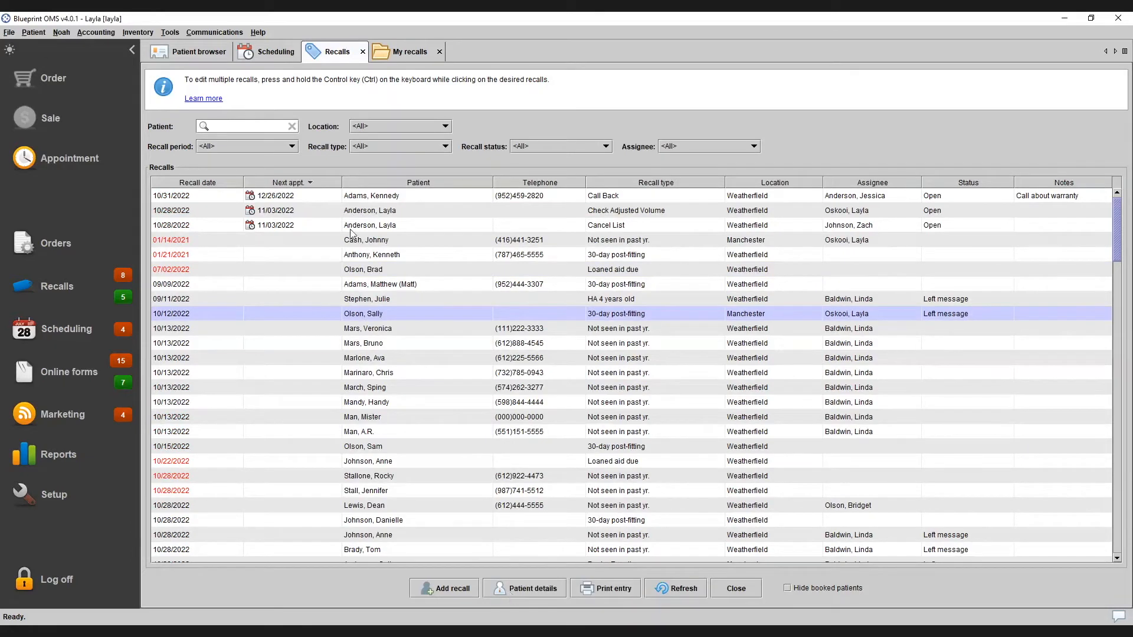
left_click(535, 592)
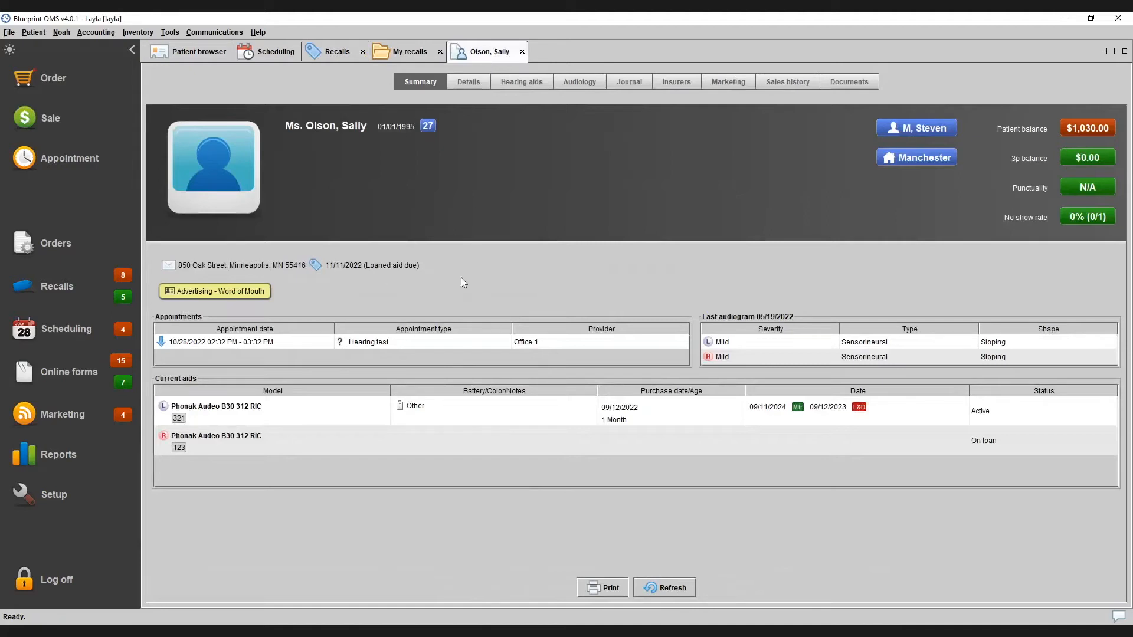
mouse_move(318, 266)
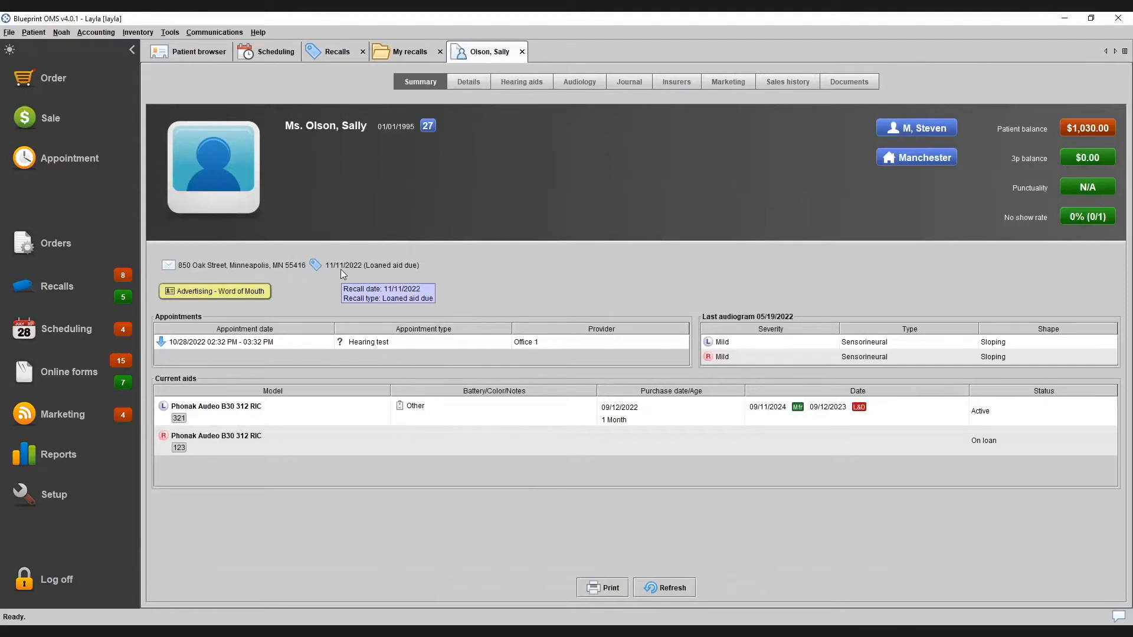
Generate a printable entry for the 10/12/2022 recall and the eight 10/13/2022 recalls below it, and return to the recalls list.
left_click(337, 53)
left_click_drag(183, 315, 567, 438)
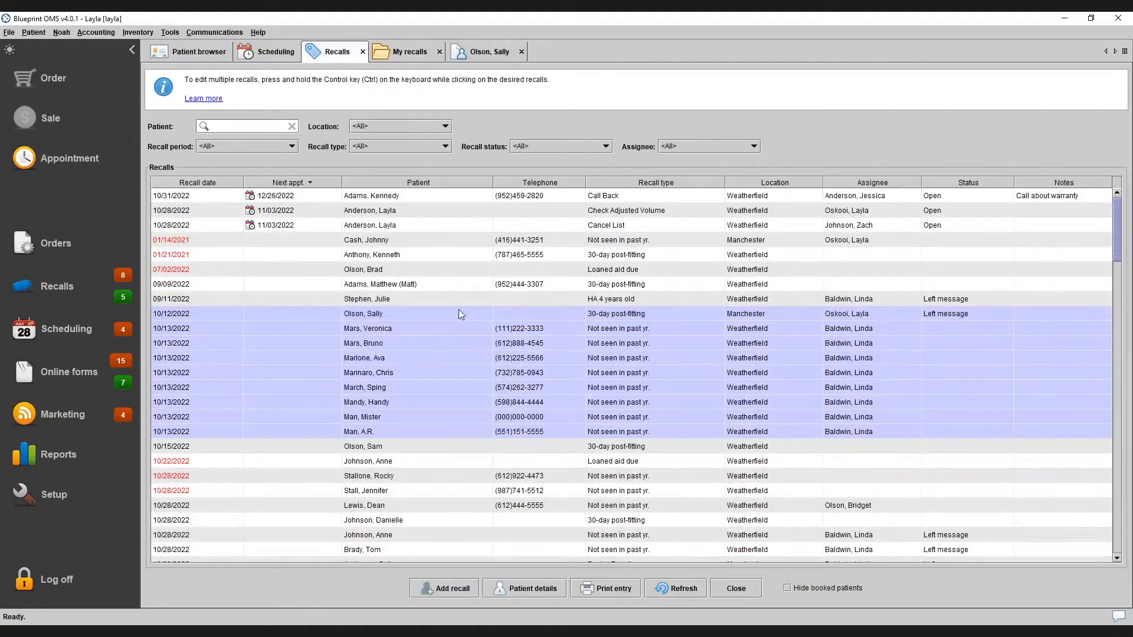
left_click(615, 594)
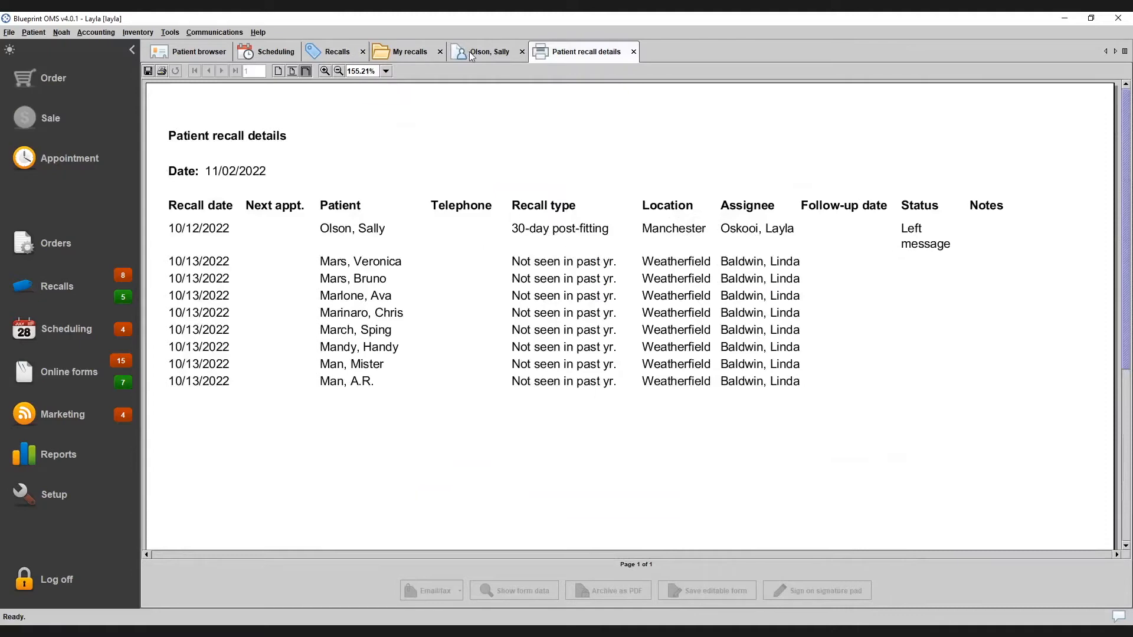
left_click(351, 57)
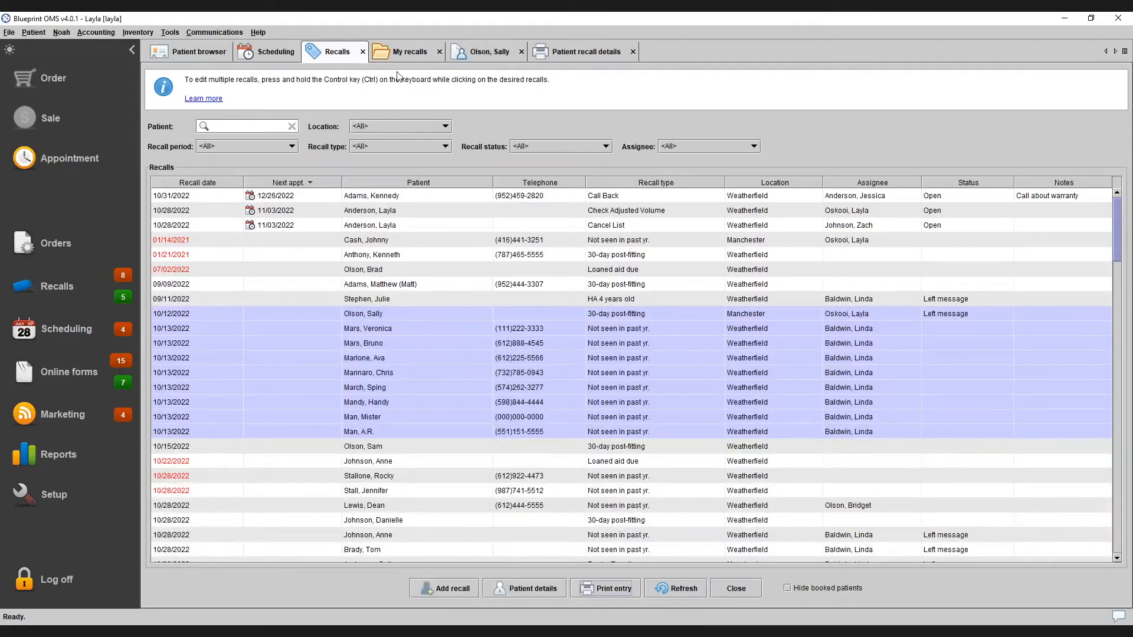
Search the reports for "rec" and open the parameters of the Patient Recalls report.
left_click(52, 455)
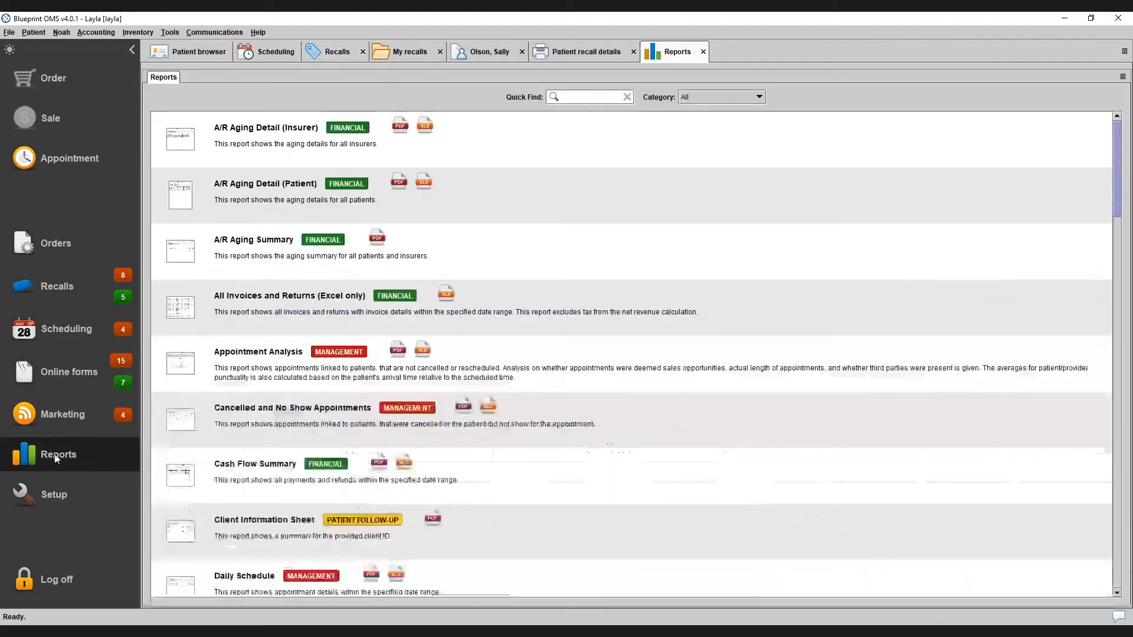
left_click(580, 99)
type("r")
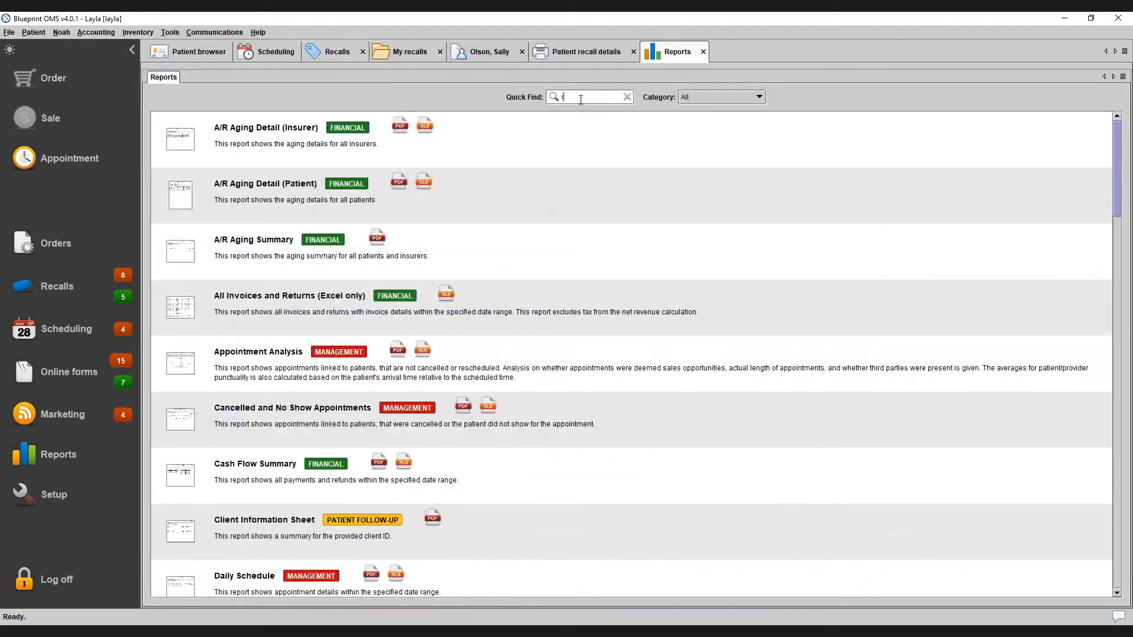
type("ec")
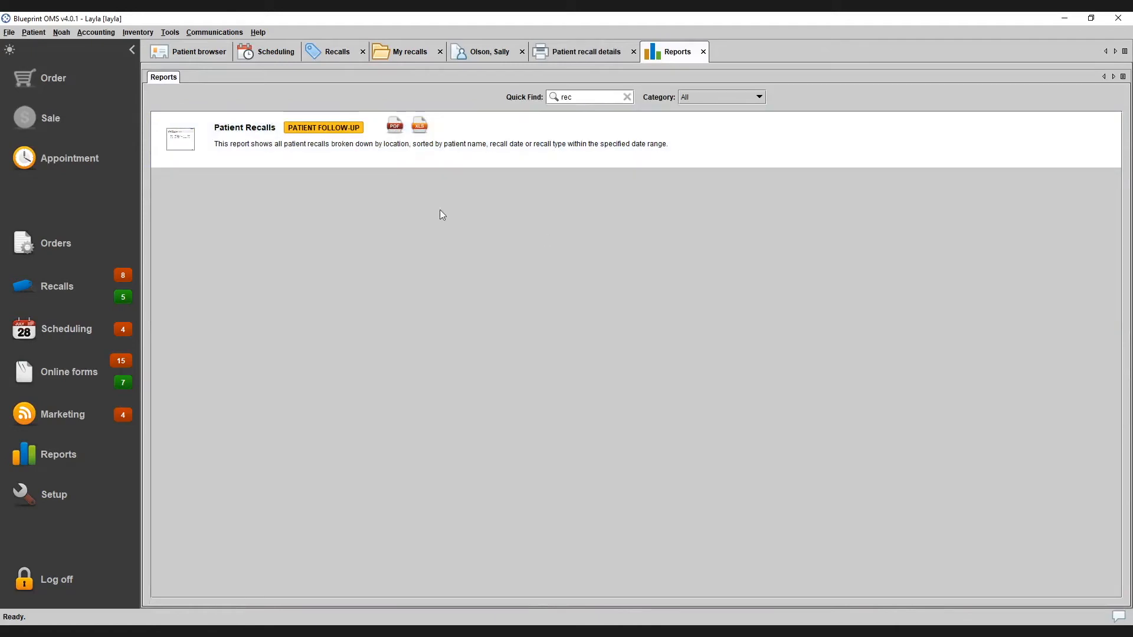
double_click(360, 144)
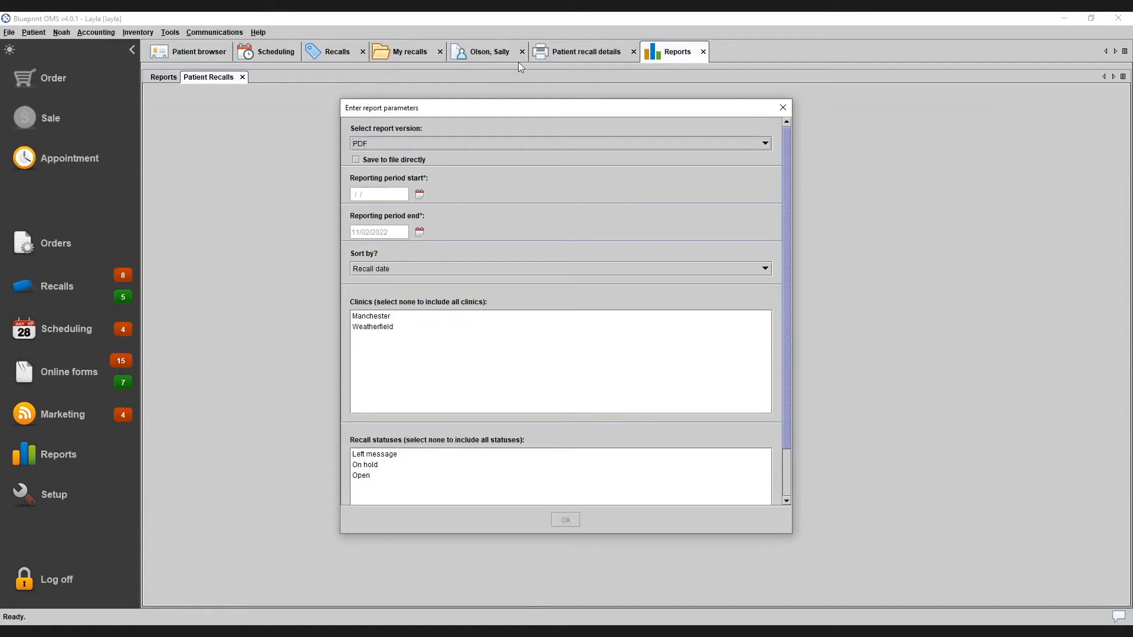
Run the Patient Recalls report as XLS without saving directly to file, starting 10/02/2022 and ending 11/02/2022, and review its columns.
left_click(398, 144)
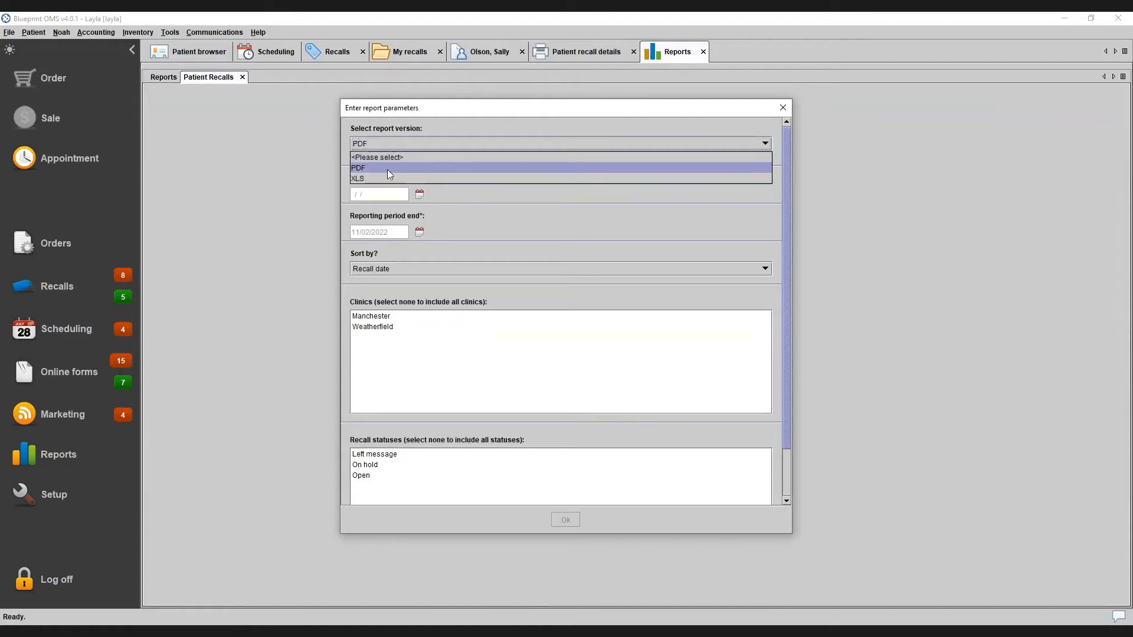
left_click(359, 179)
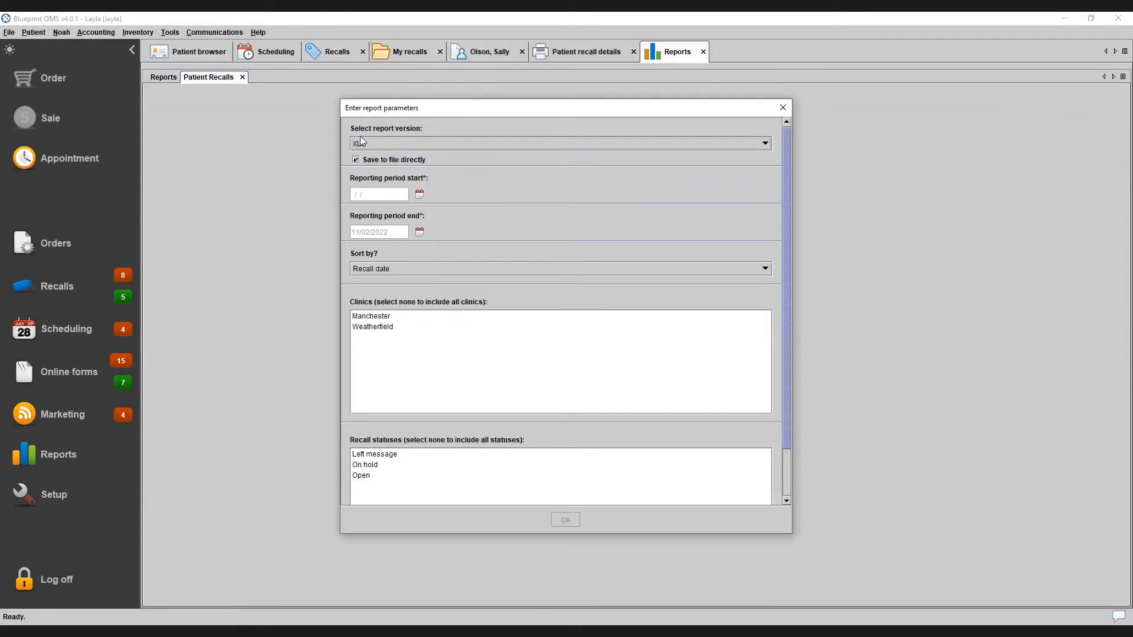
left_click(357, 160)
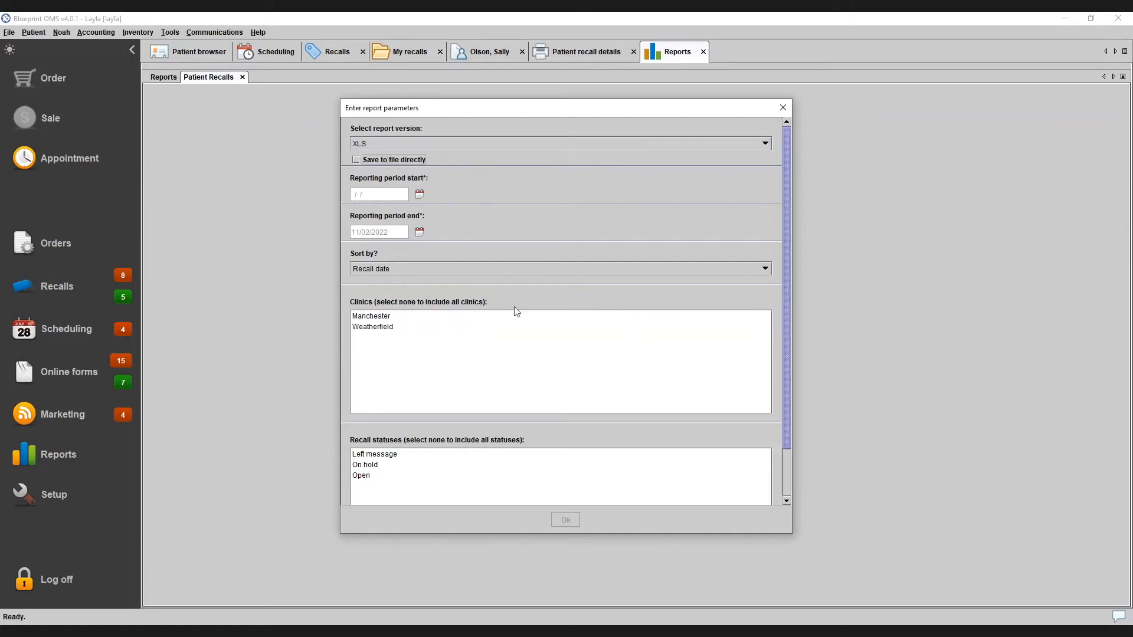
left_click(420, 193)
left_click(429, 204)
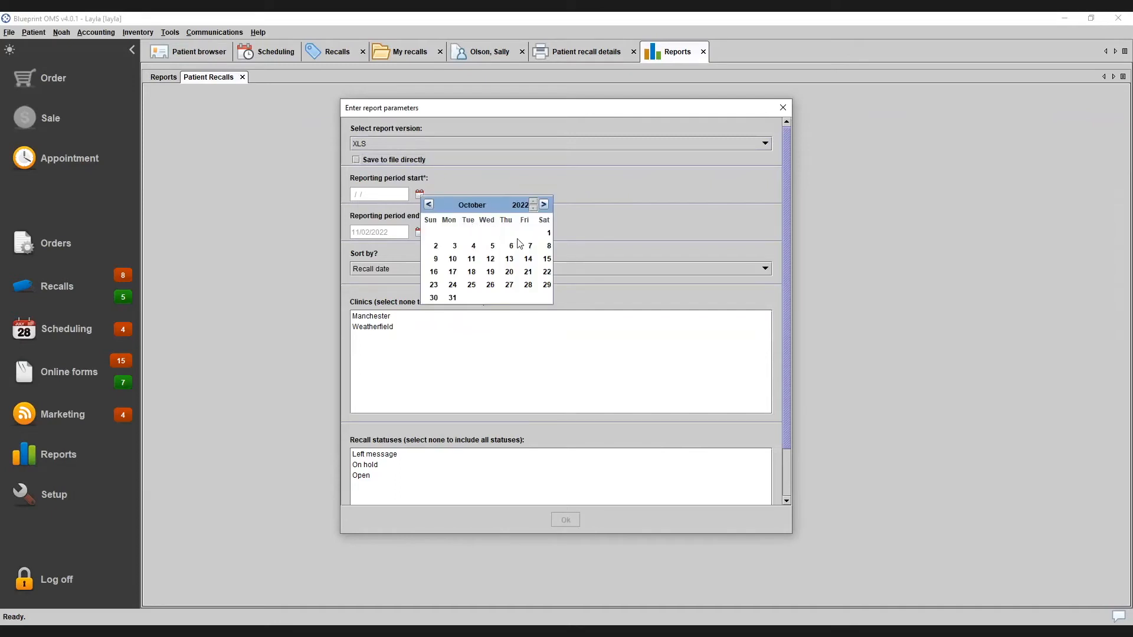
left_click(435, 245)
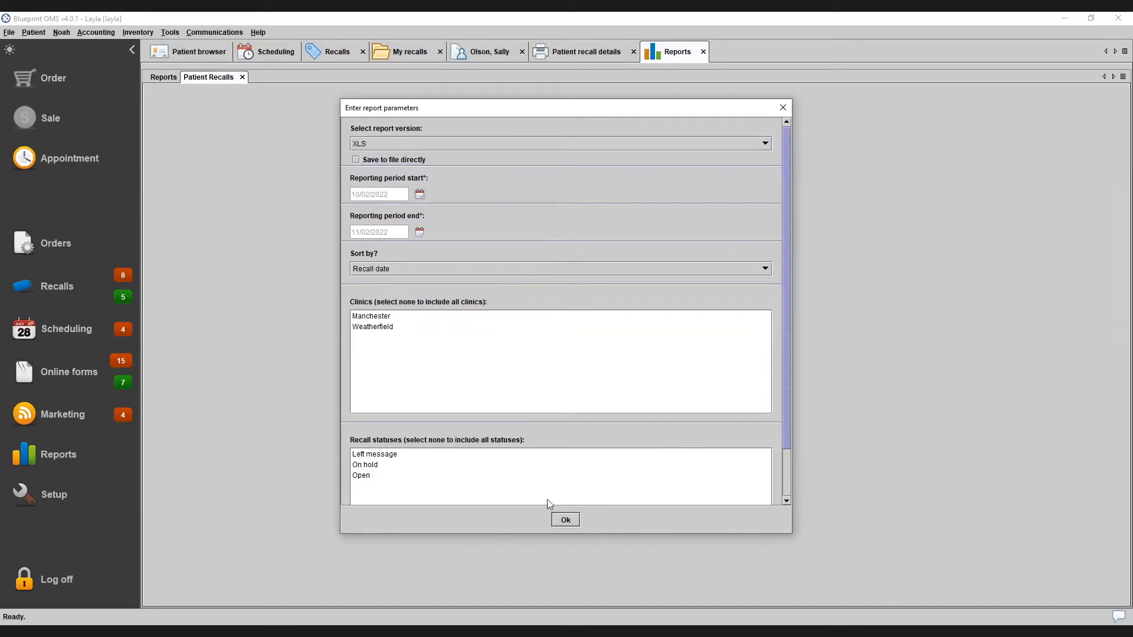
left_click(570, 520)
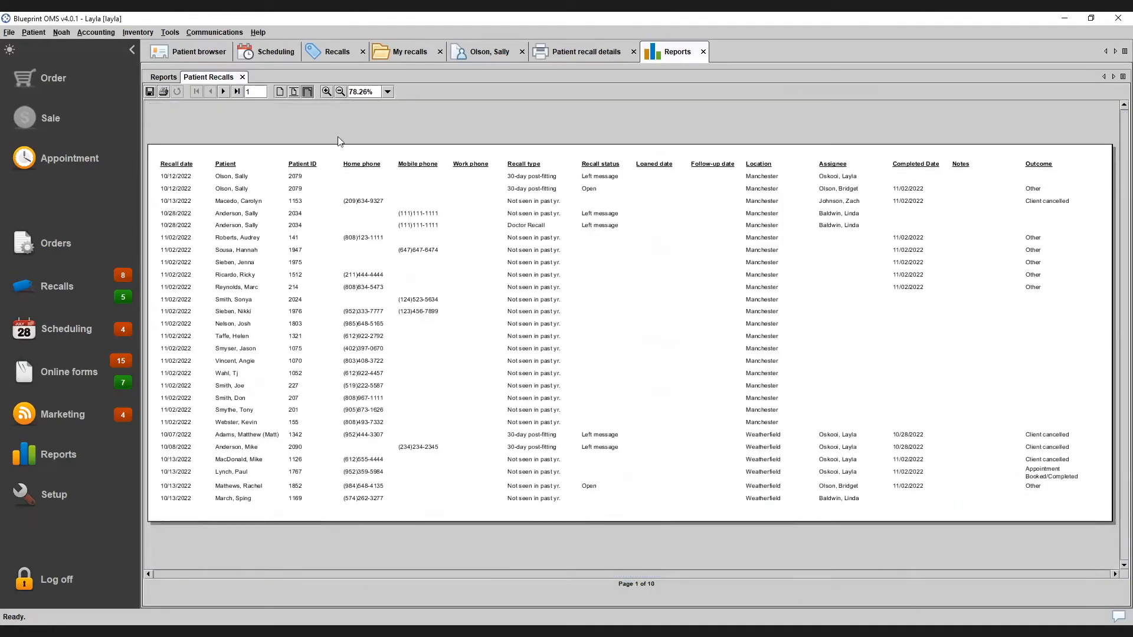
left_click(326, 91)
left_click_drag(433, 576, 839, 580)
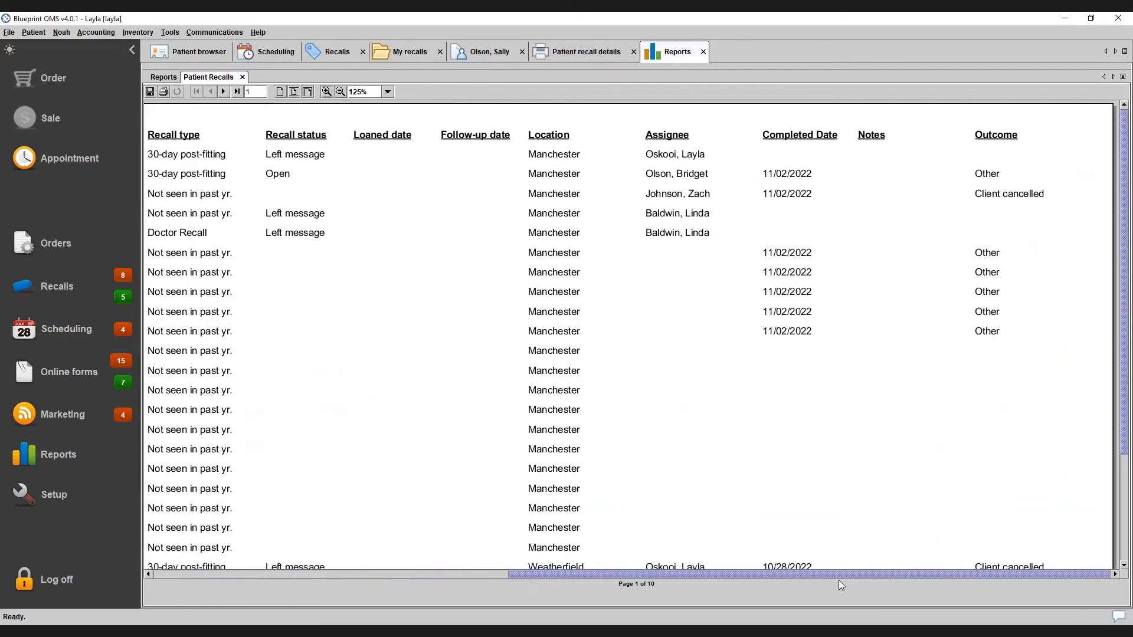
left_click_drag(817, 585, 396, 572)
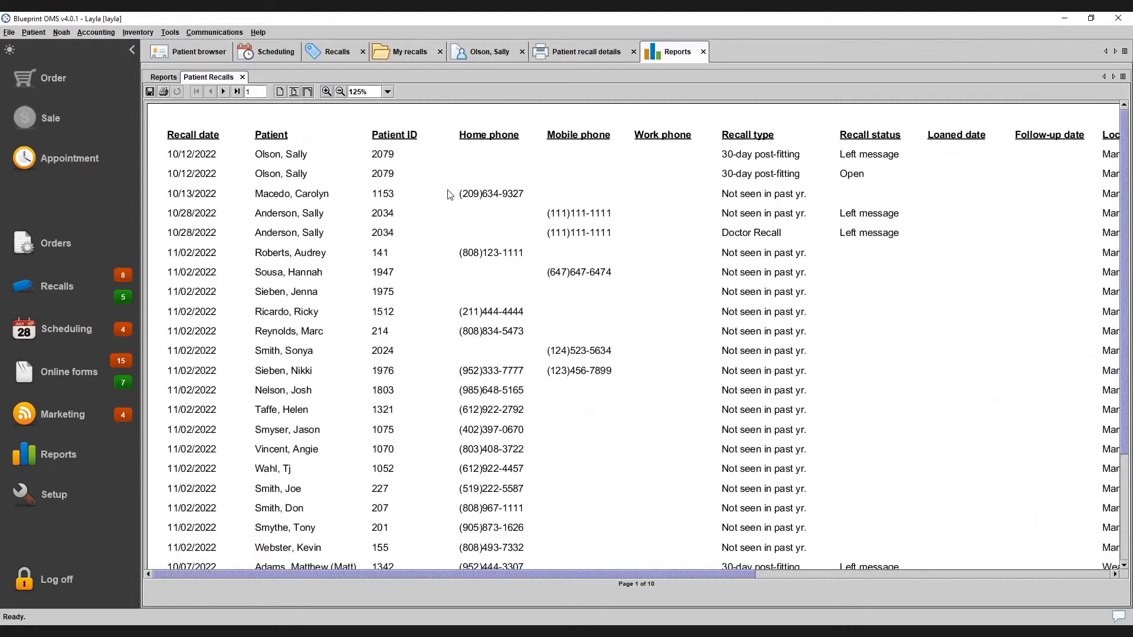
Review the recall statuses and recall types in the setup, including the options for creating a recall type, without creating one.
left_click(61, 496)
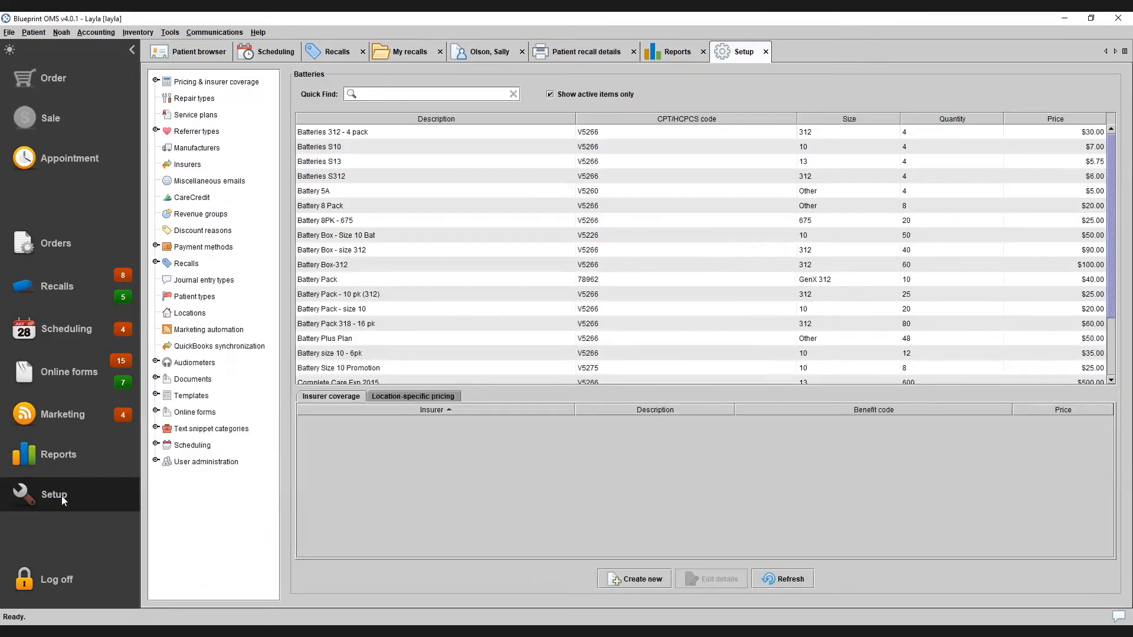
left_click(156, 263)
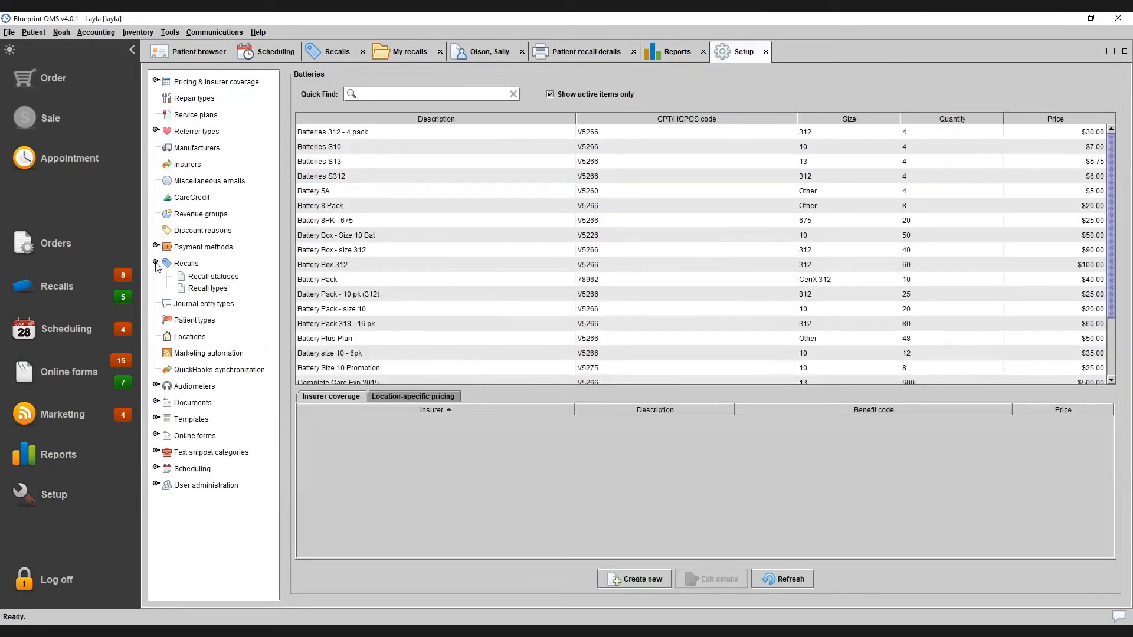
left_click(227, 278)
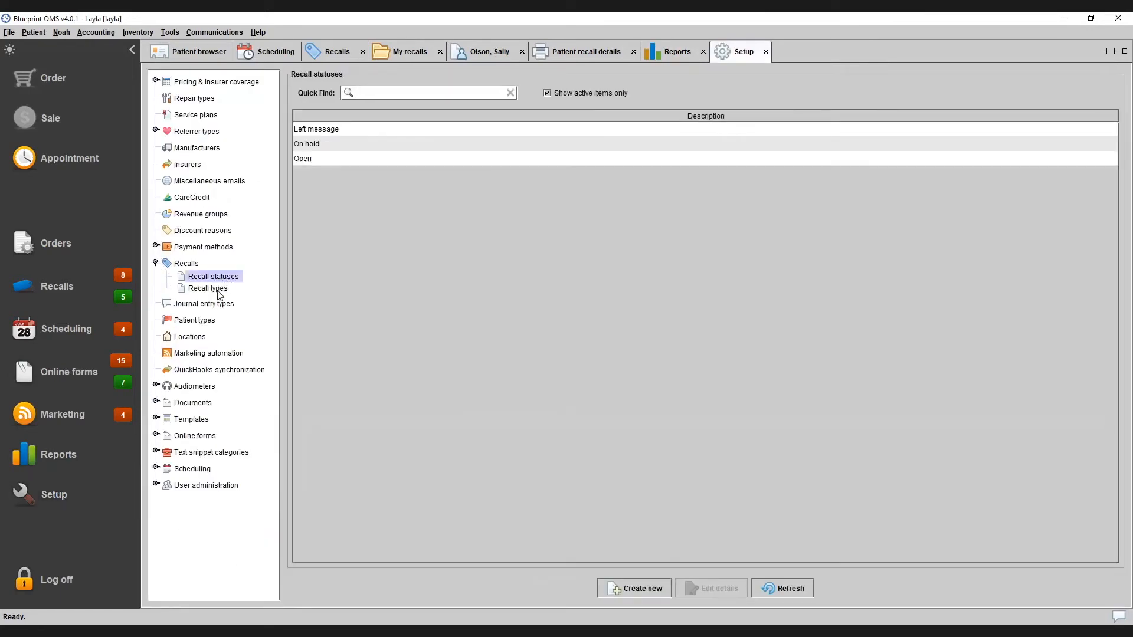
left_click(218, 295)
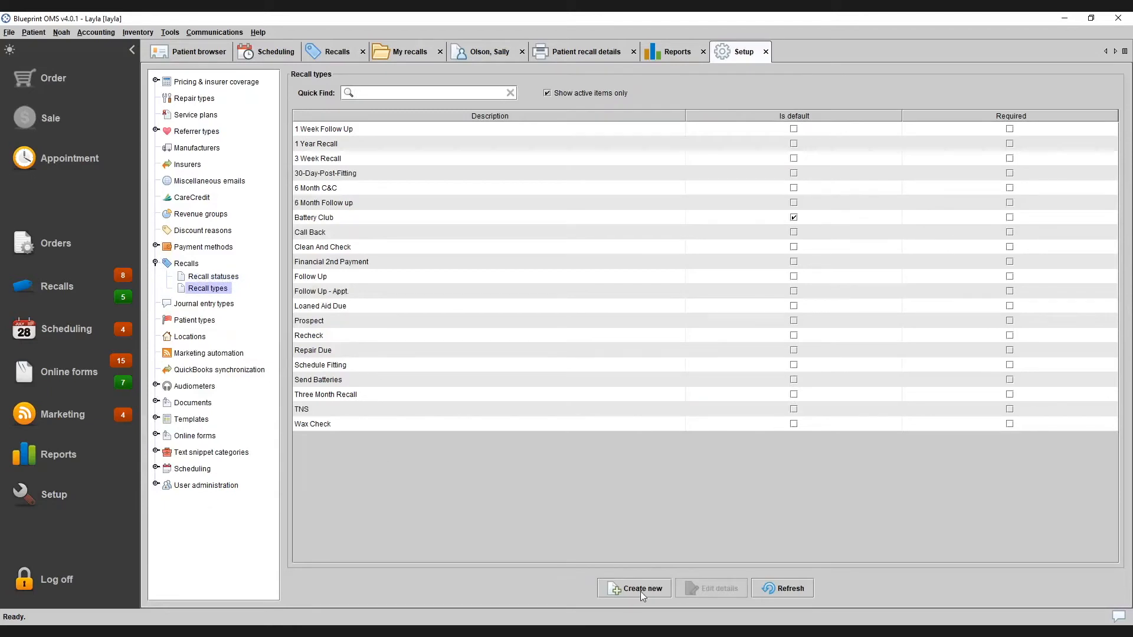
left_click(641, 593)
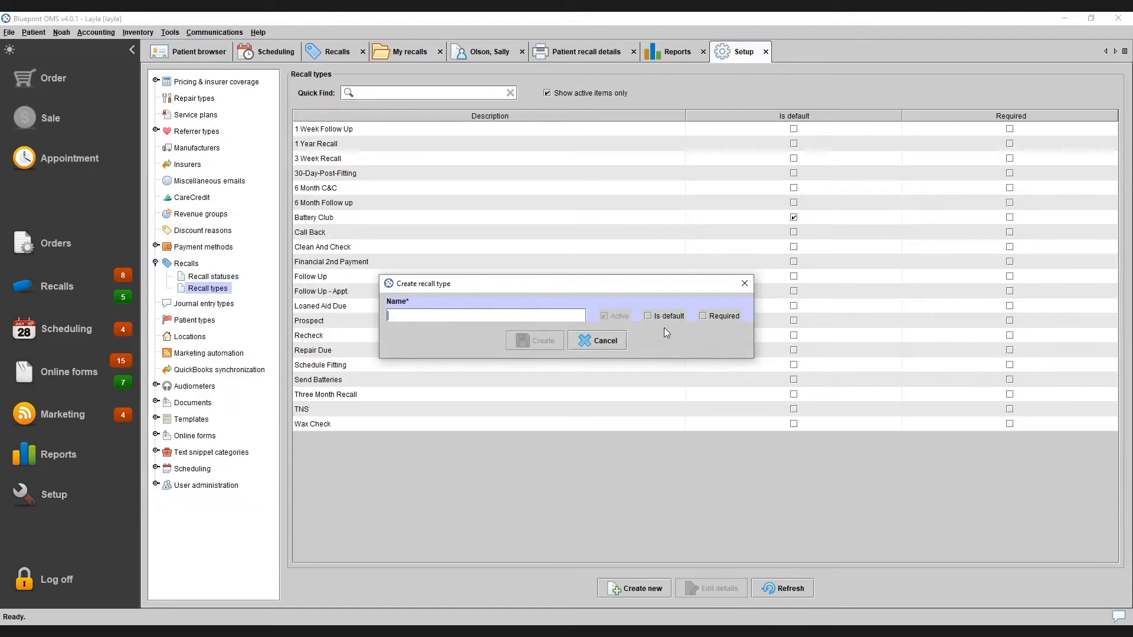
left_click(610, 340)
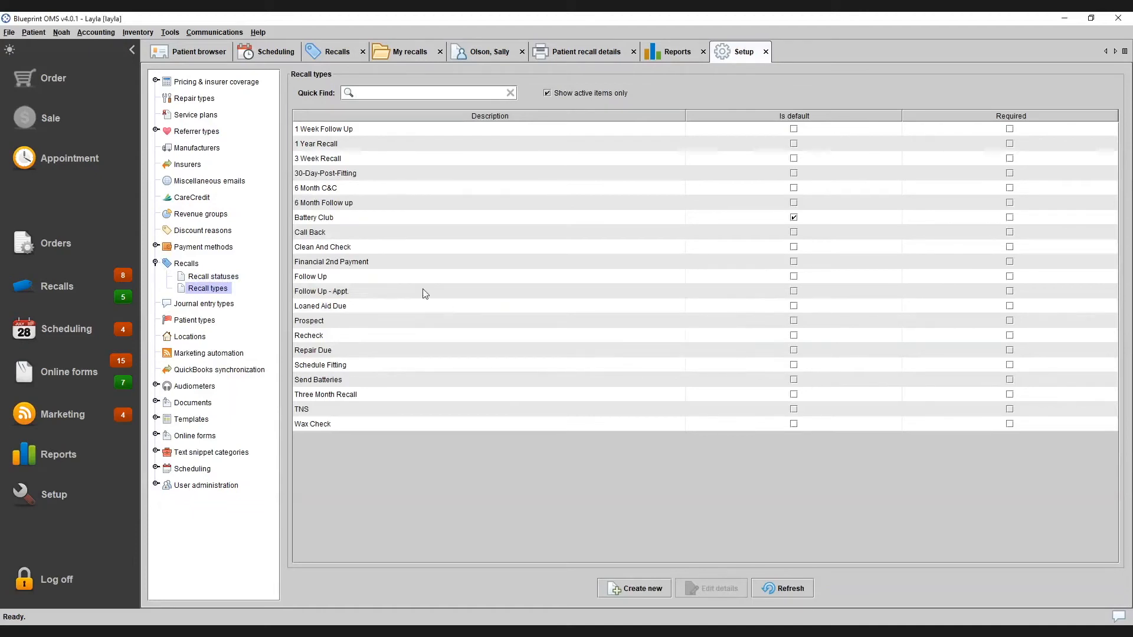
Make the Financial 2nd Payment recall type inactive and save the change.
left_click(357, 263)
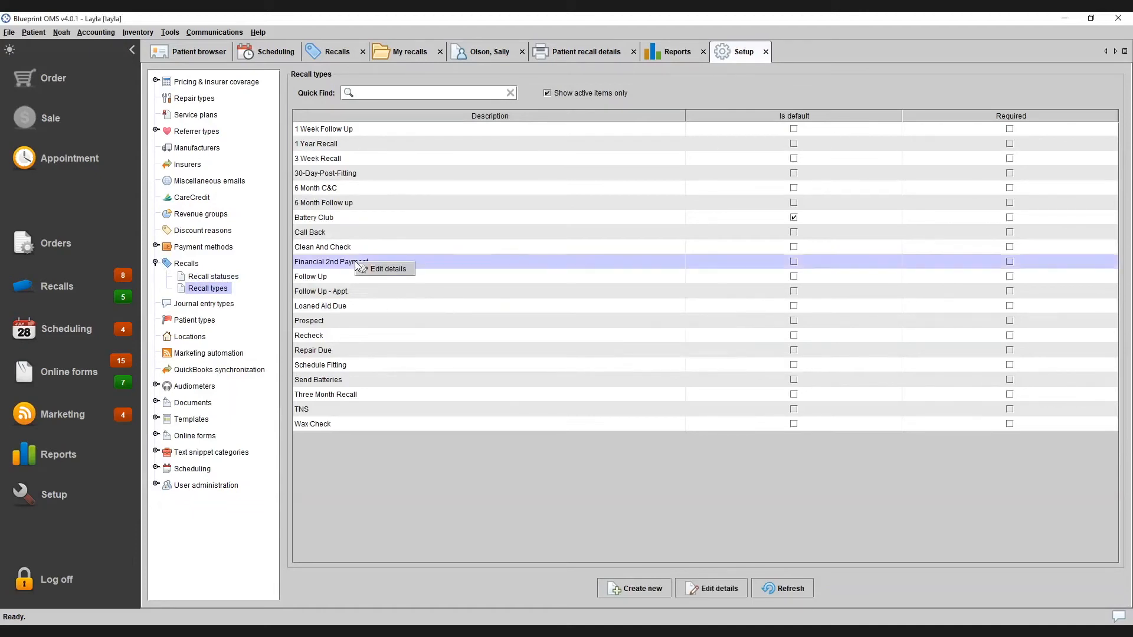
left_click(387, 270)
left_click(604, 316)
left_click(531, 341)
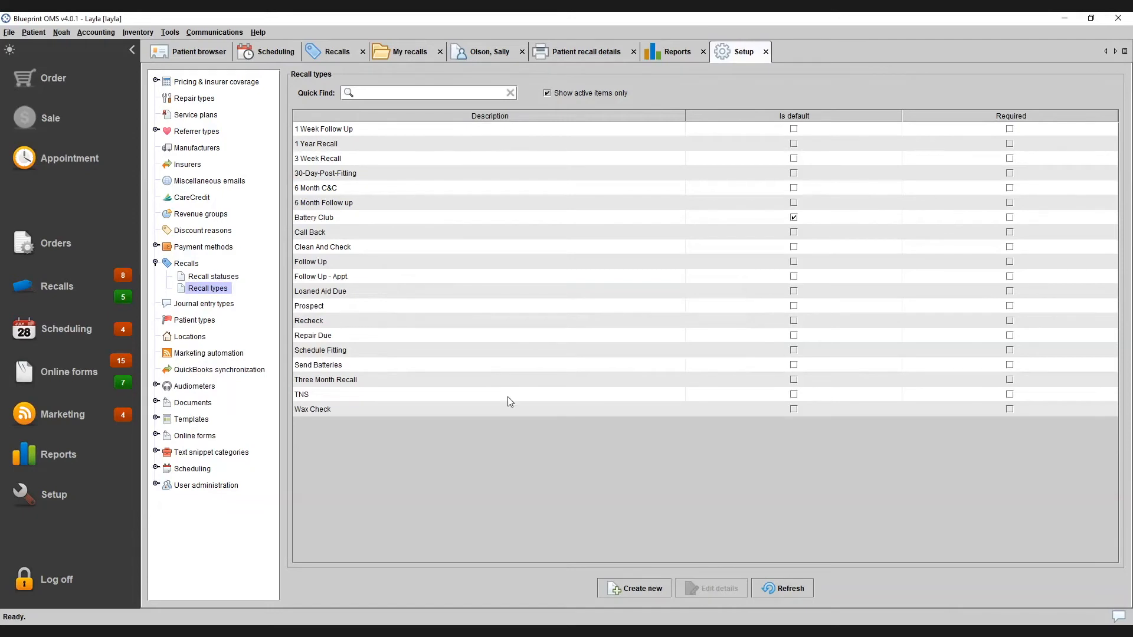
Include inactive recall types in the list and reactivate the 2 Week Follow Up type.
left_click(547, 93)
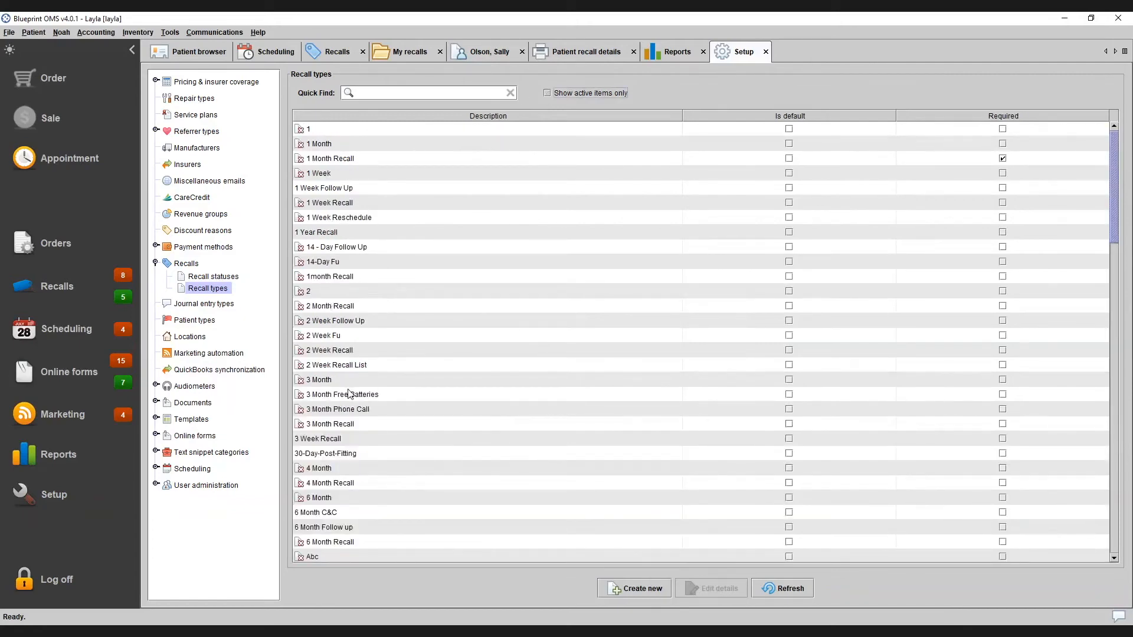
left_click(334, 325)
right_click(331, 320)
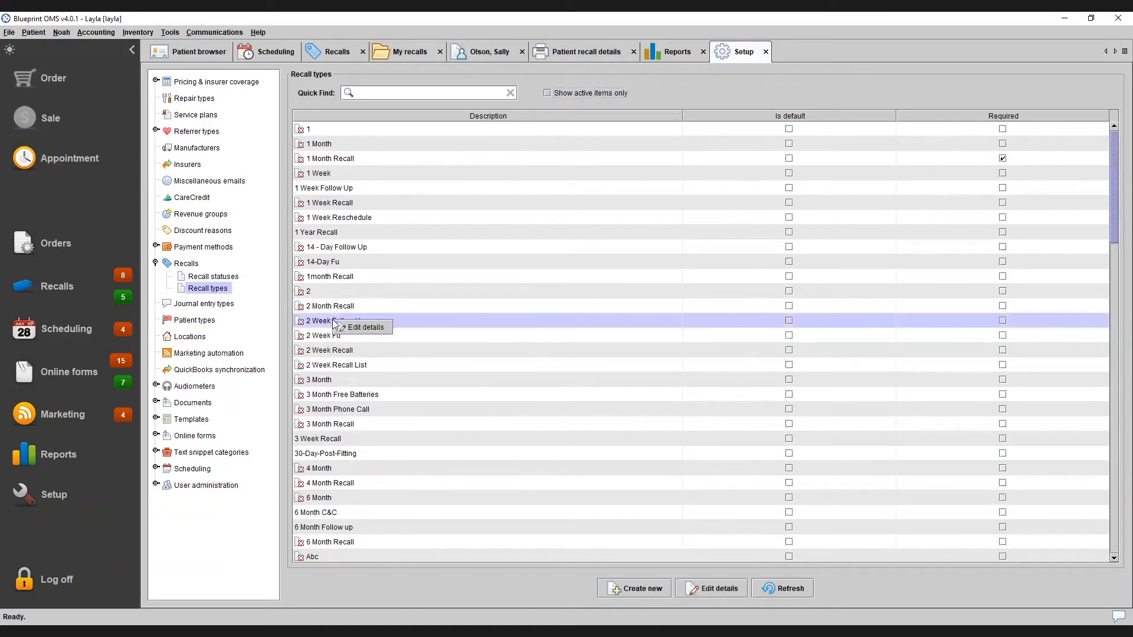
left_click(361, 327)
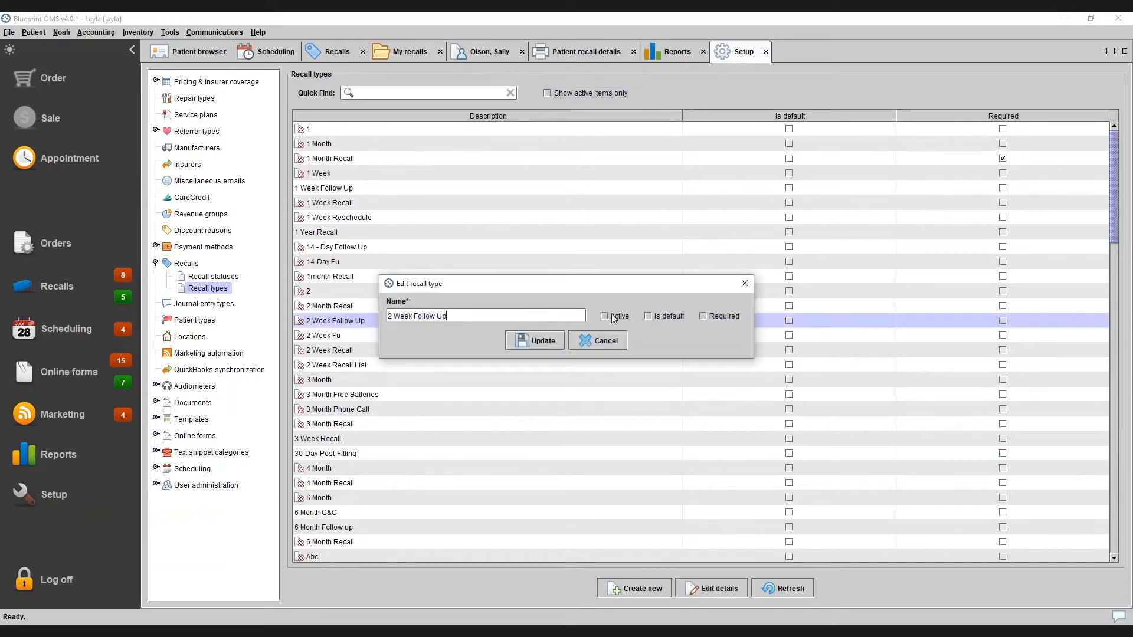
left_click(536, 340)
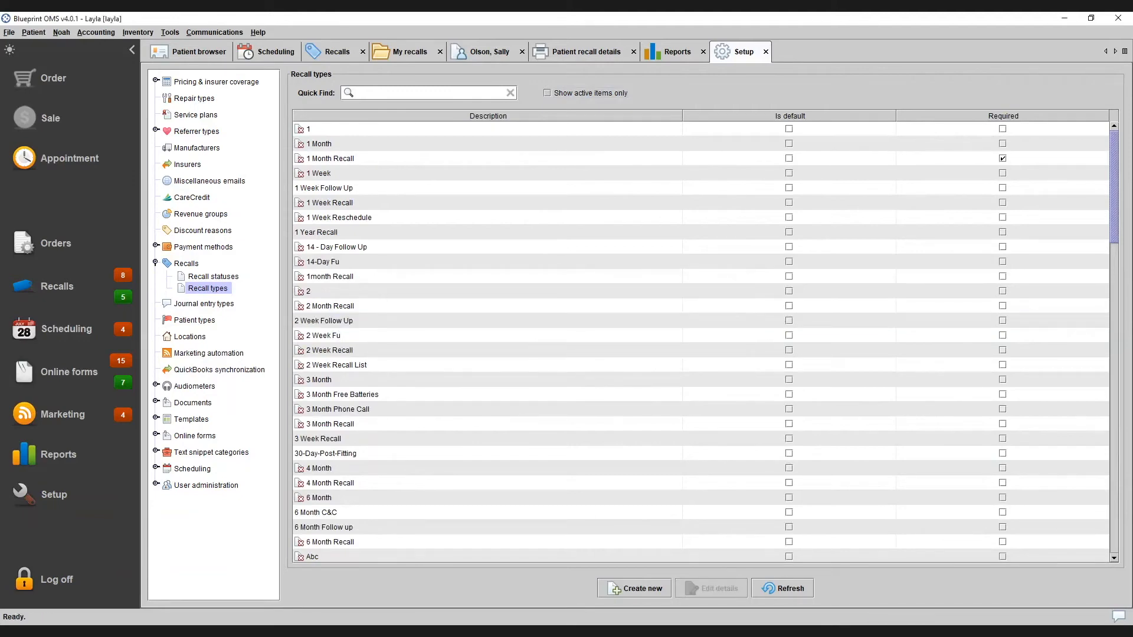
Close the setup, reports, patient recall details and patient record, and return to the recalls list.
left_click(766, 52)
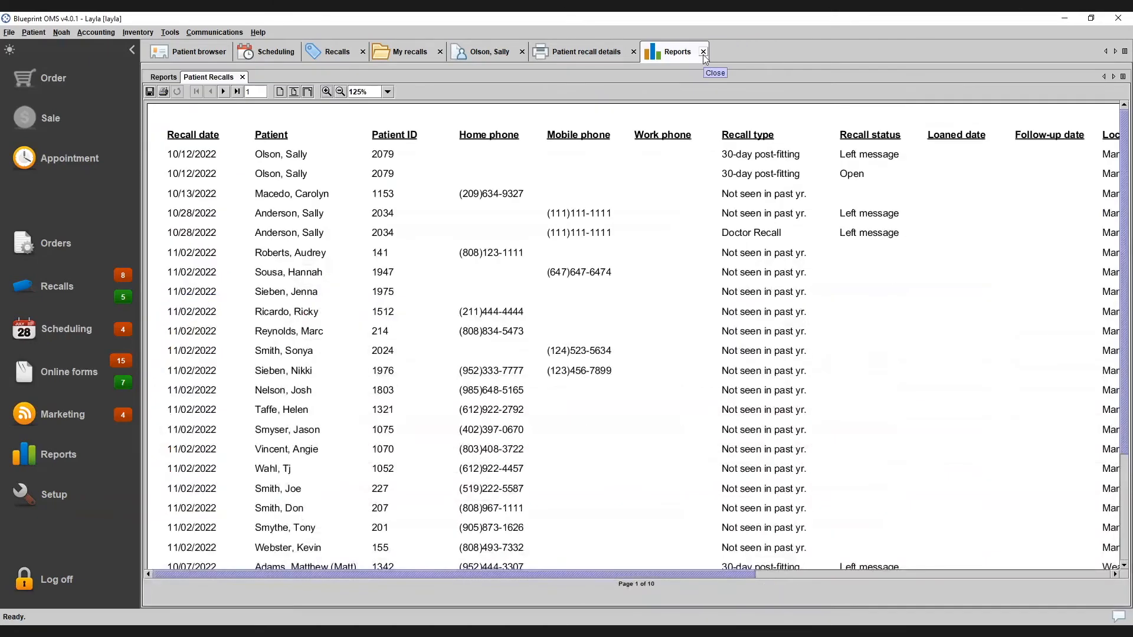
left_click(702, 52)
left_click(633, 51)
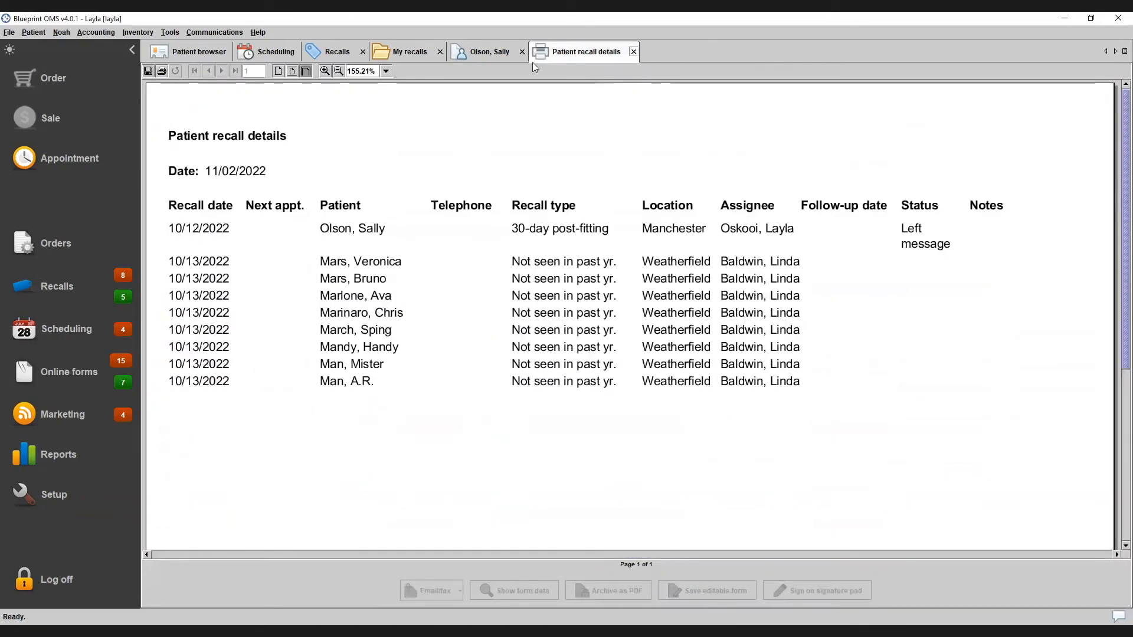
left_click(521, 52)
left_click(347, 55)
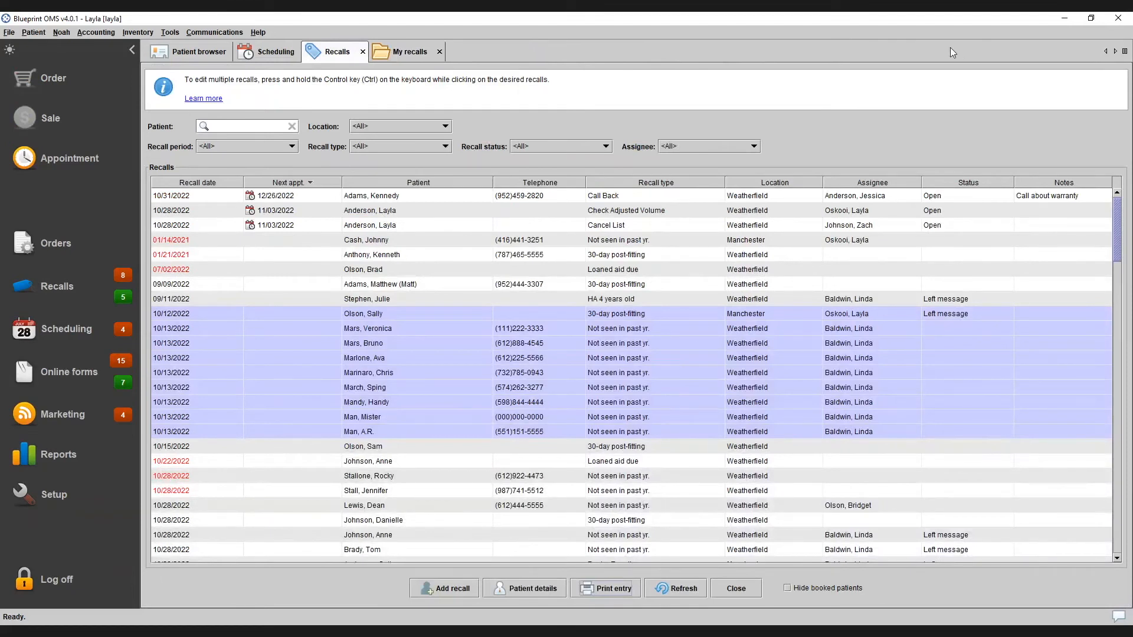
left_click(791, 8)
left_click(322, 490)
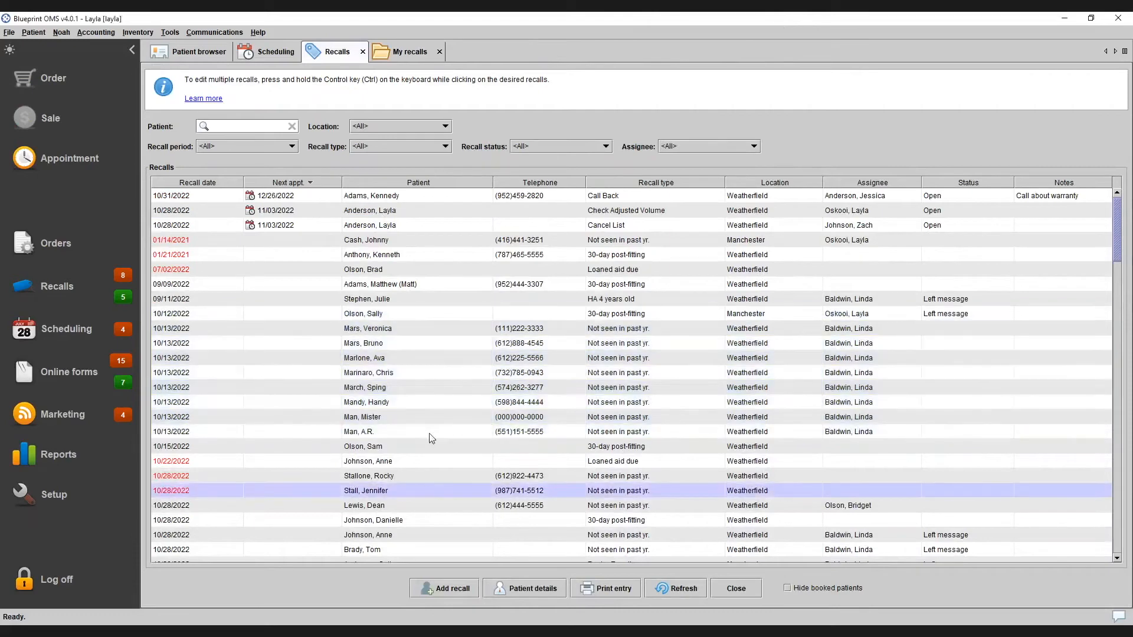
left_click(620, 331)
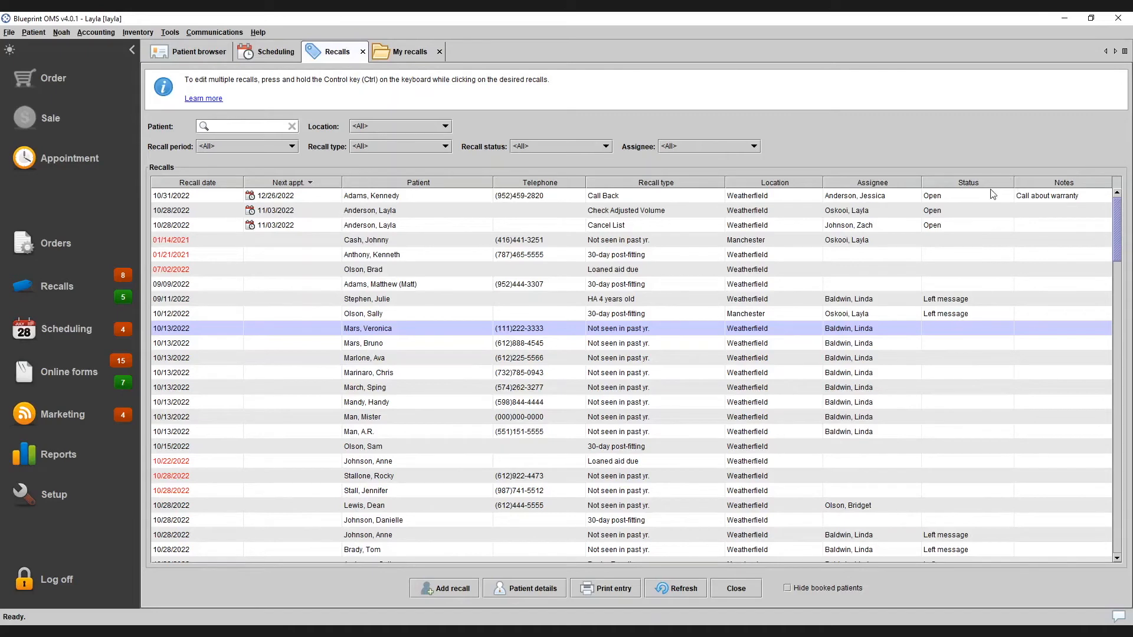
Narrow the Status, Next appt. and Patient columns of the recalls list.
left_click_drag(1014, 183, 934, 184)
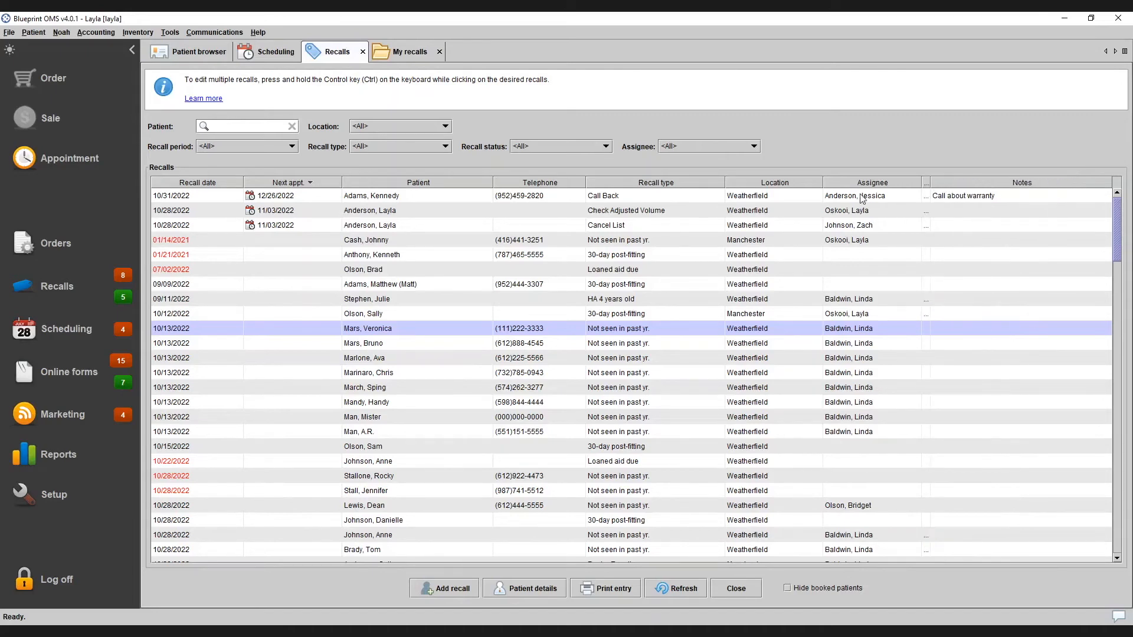
left_click_drag(342, 182, 287, 183)
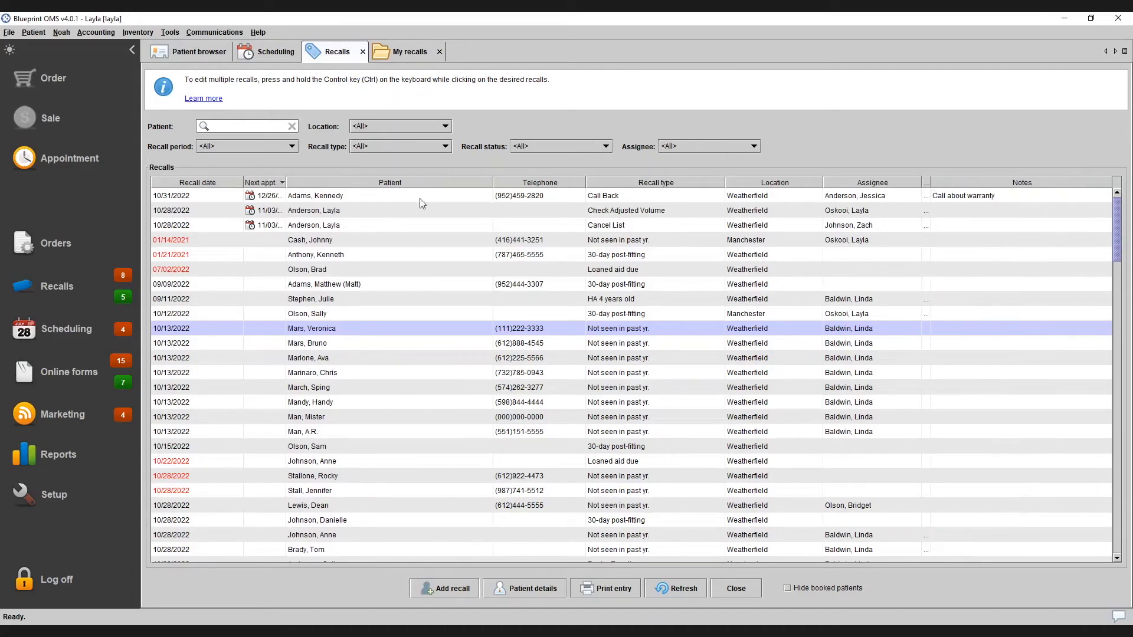
left_click(495, 183)
left_click_drag(492, 182, 365, 184)
Move the Recall type column before Telephone, narrow Telephone and Location, widen Status, and sort the recalls by location.
left_click_drag(660, 185, 531, 198)
left_click_drag(723, 183, 594, 184)
left_click(819, 183)
left_click_drag(821, 182, 712, 195)
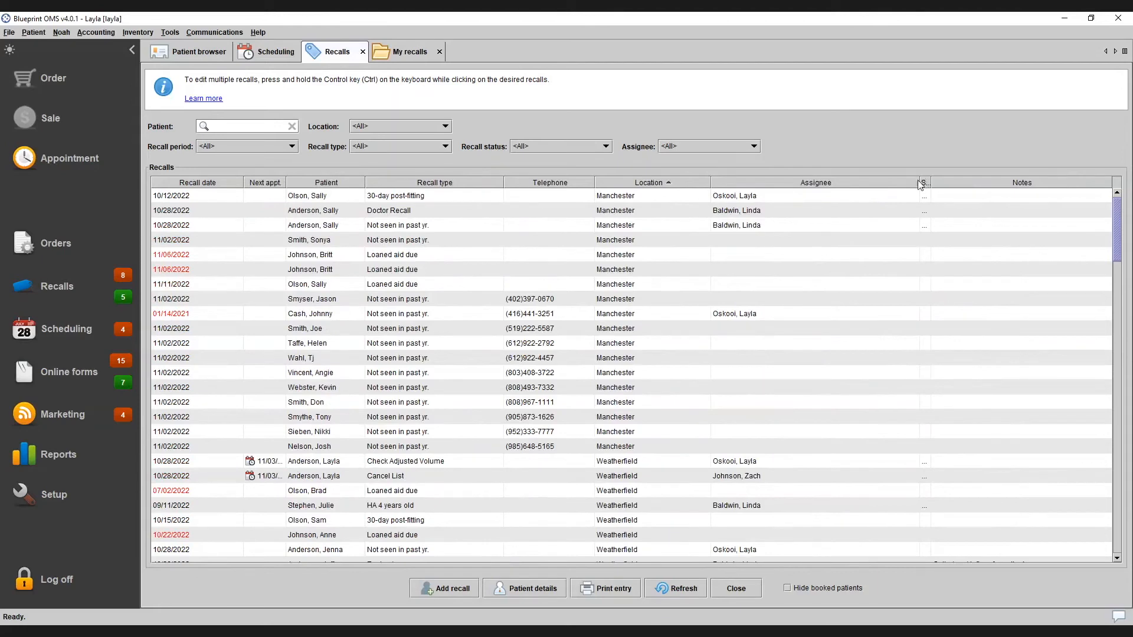
left_click_drag(932, 181, 993, 180)
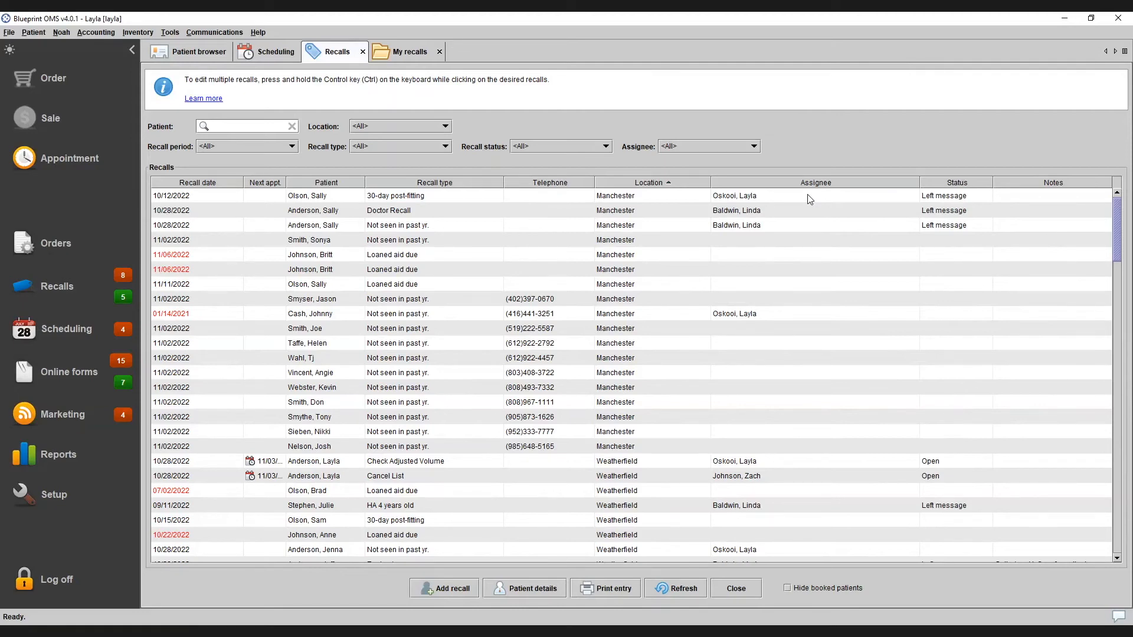
Reopen the setup and check the recall statuses and the active recall types.
left_click(62, 490)
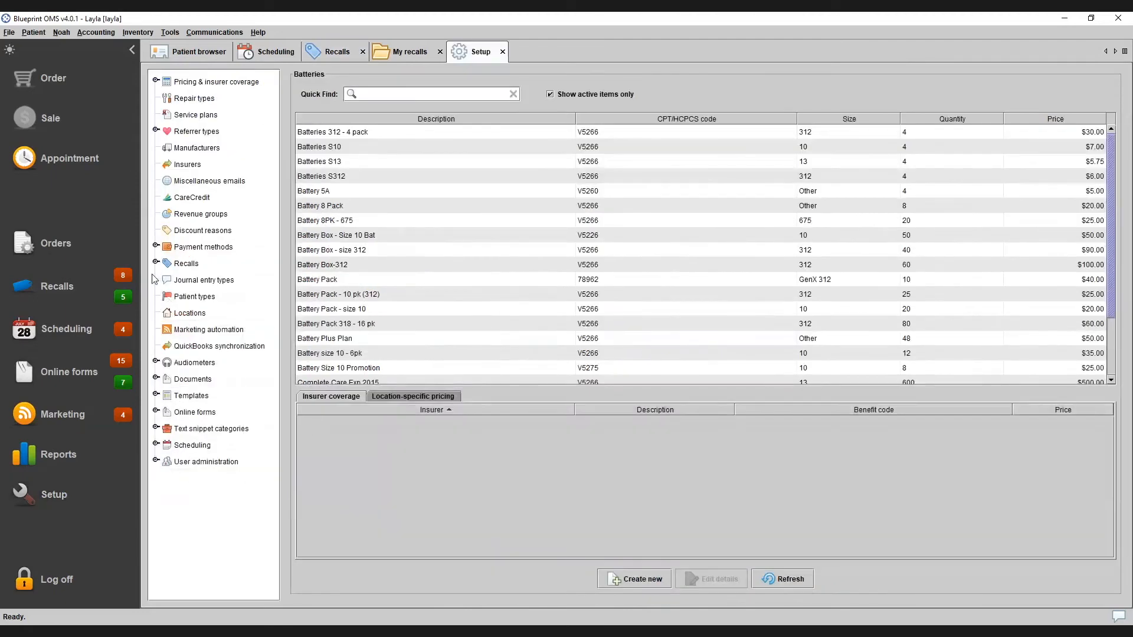
left_click(156, 263)
left_click(211, 276)
left_click(208, 287)
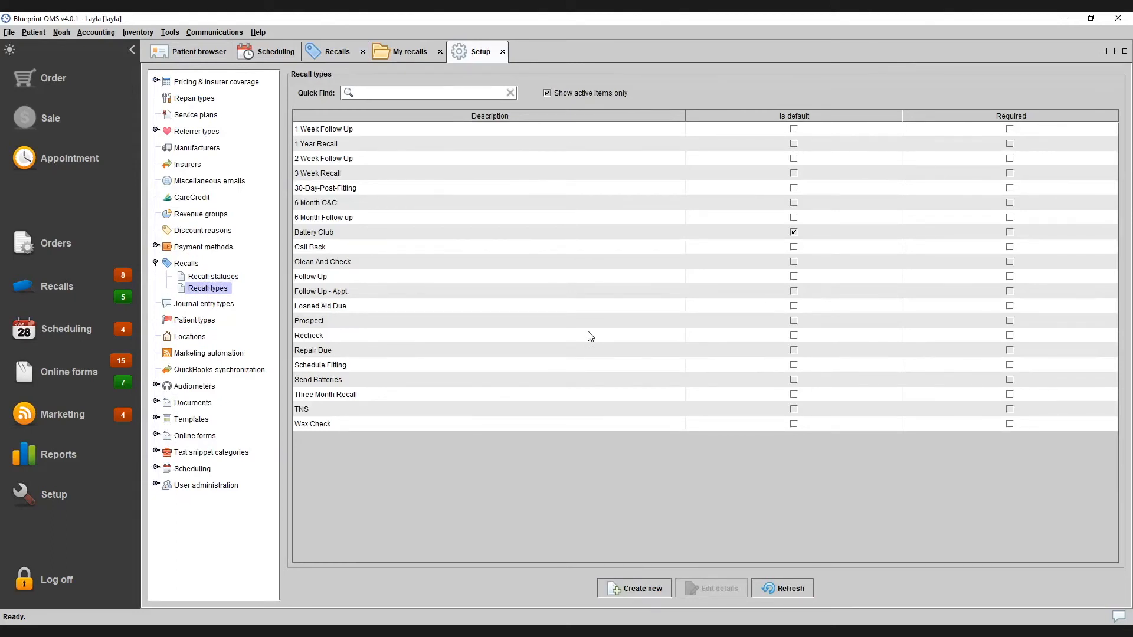
Sort the recalls by ascending recall date, open the 01/14/2021 recall for editing to check its Required option, and cancel.
left_click(328, 54)
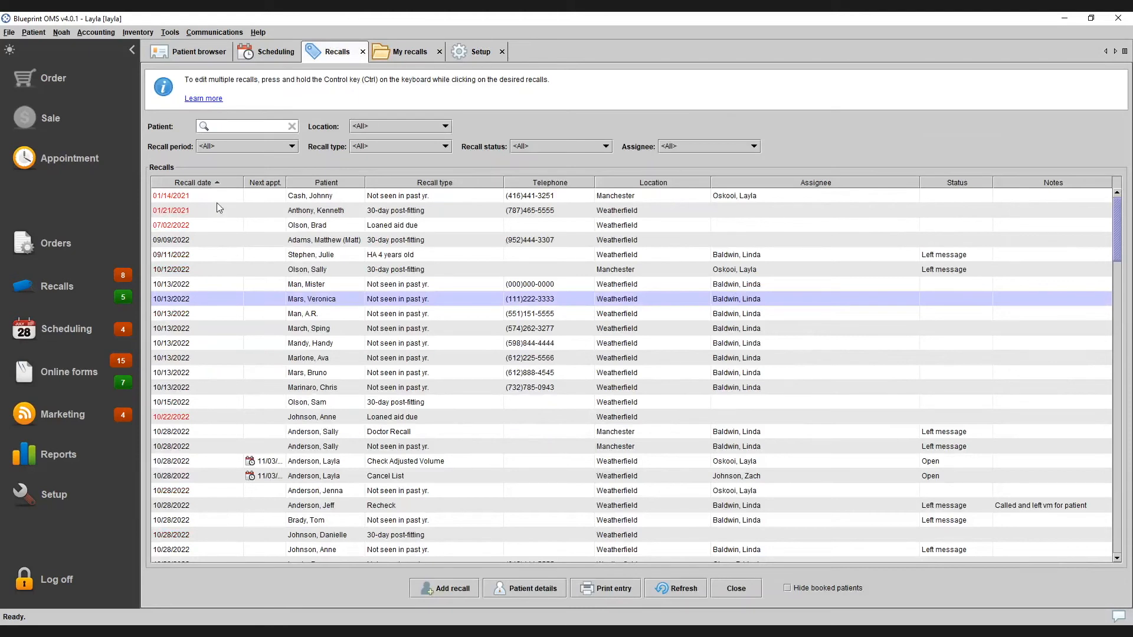
left_click(199, 199)
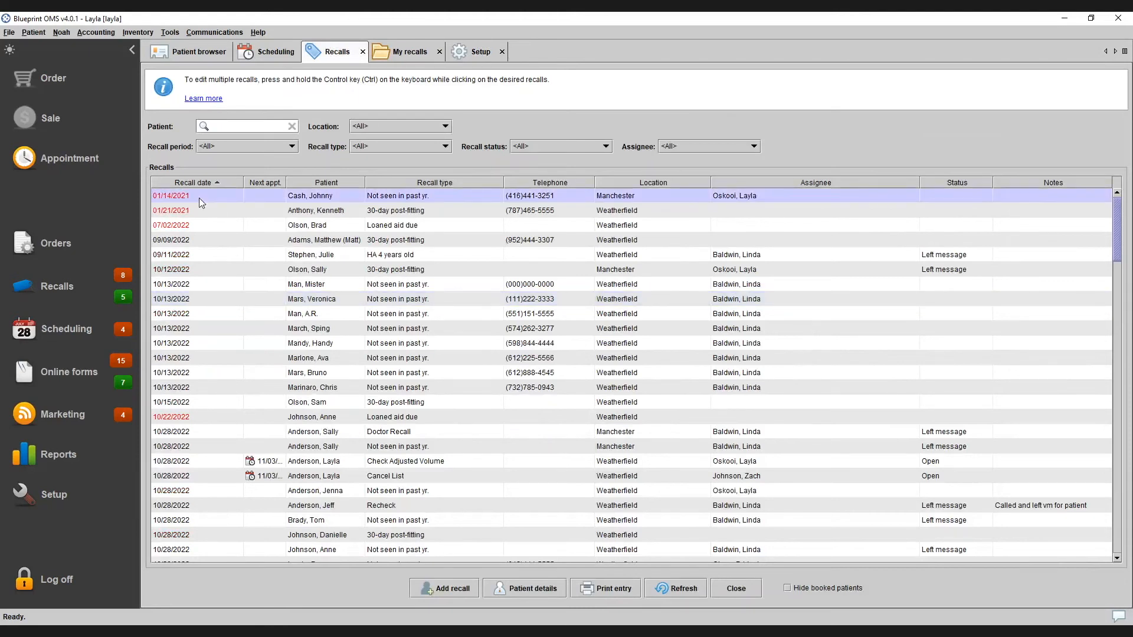
right_click(199, 197)
left_click(224, 230)
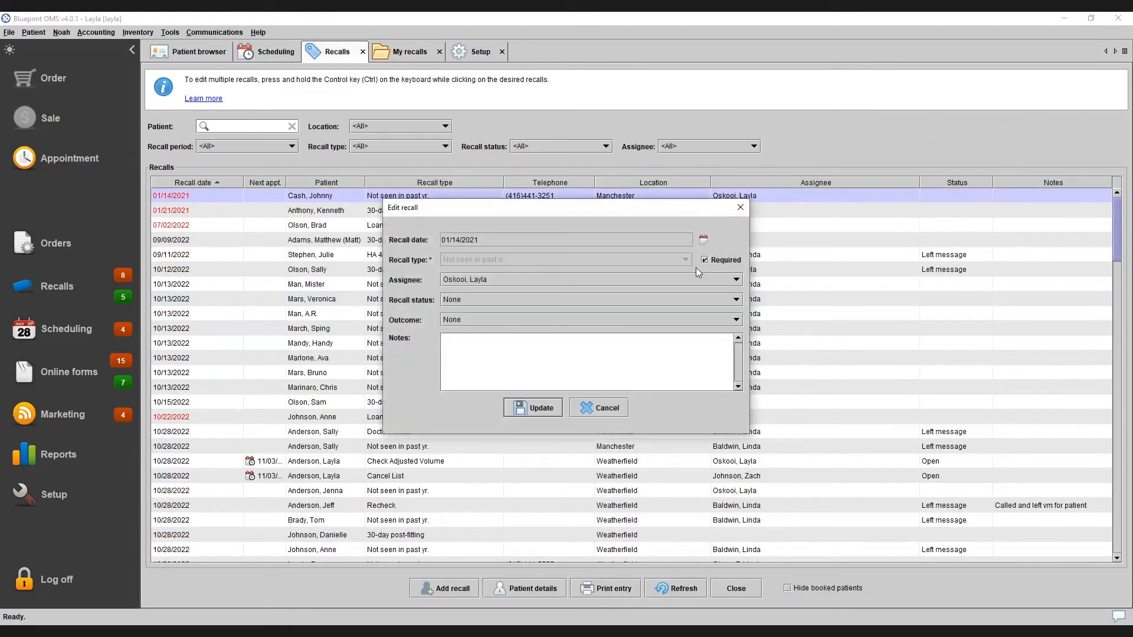
mouse_move(739, 269)
left_click(599, 409)
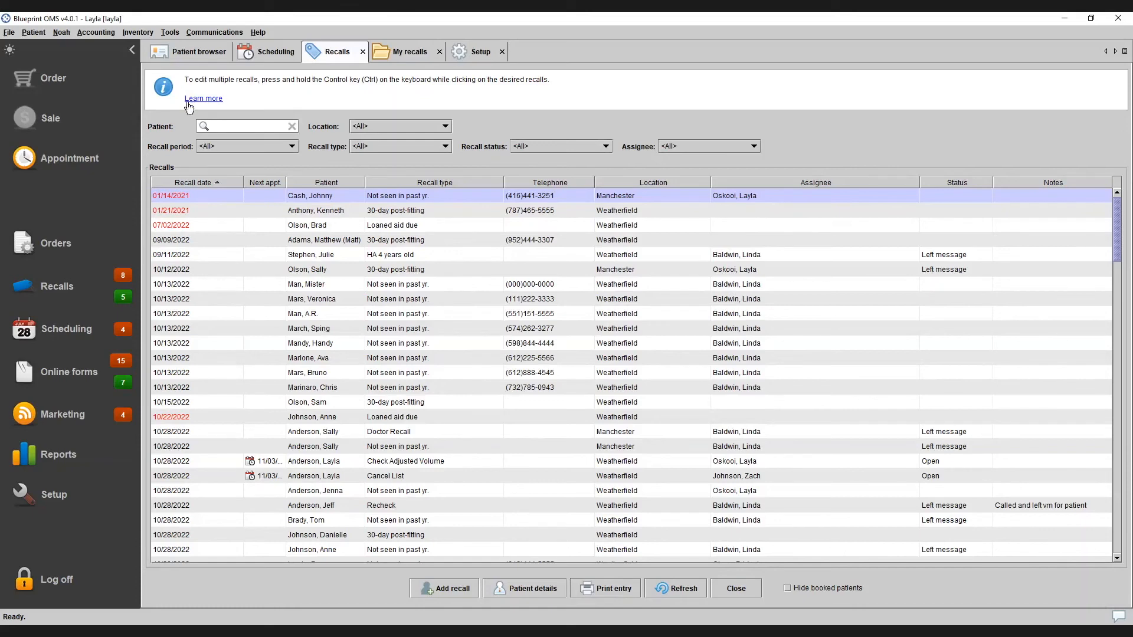
Check the appointments needing action in the scheduling side list, and collapse it again.
mouse_move(122, 333)
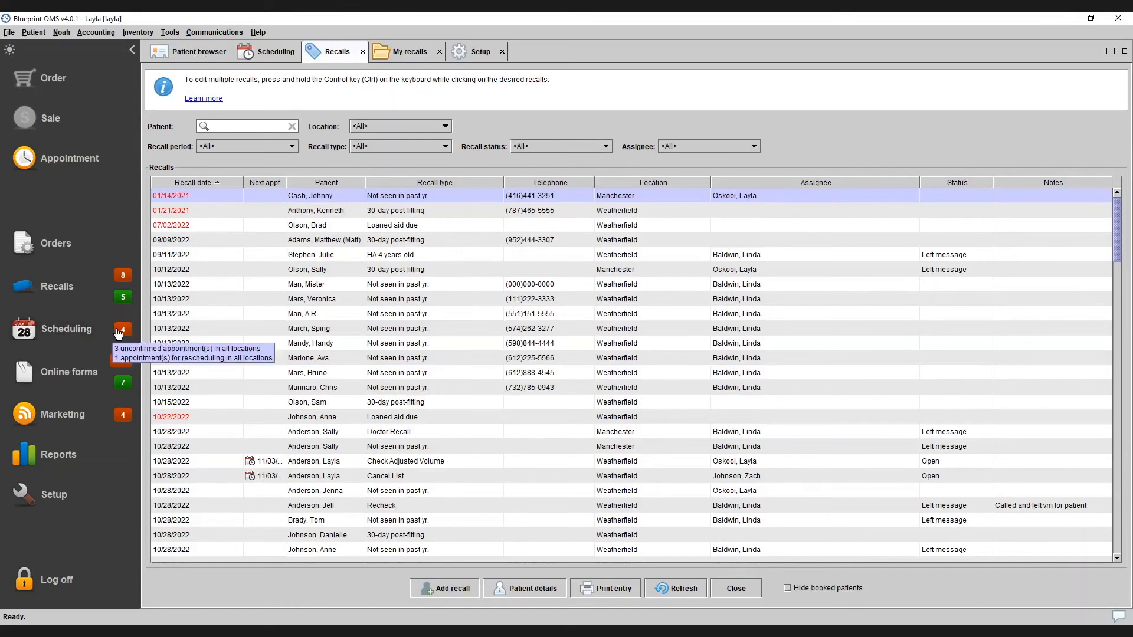
left_click(121, 333)
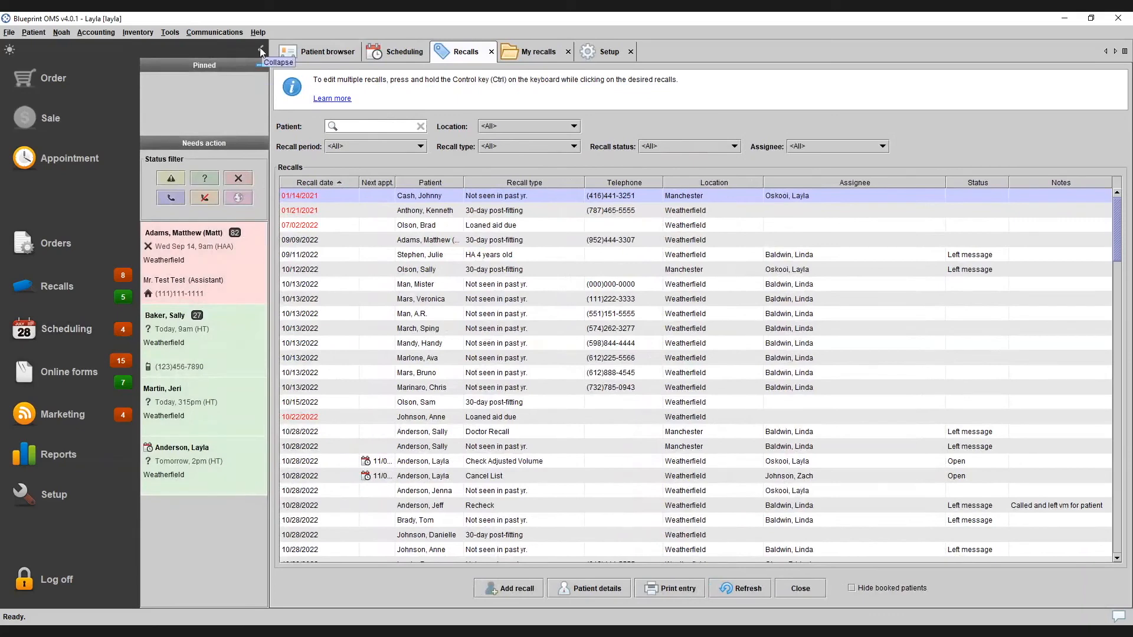
left_click(259, 48)
left_click(201, 49)
left_click(261, 65)
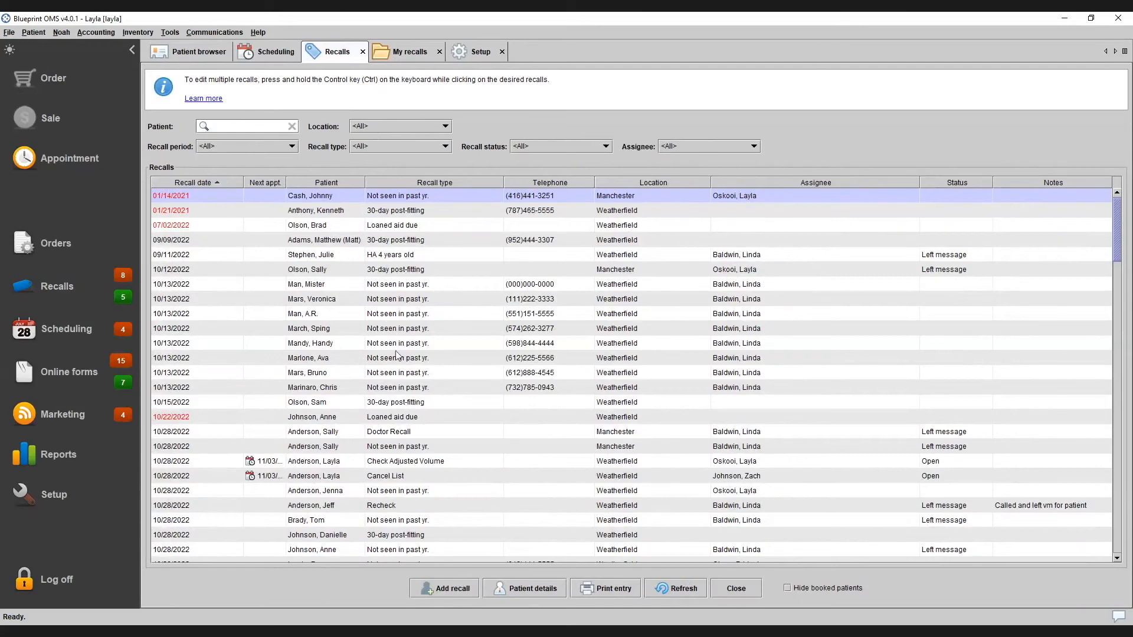
Widen the Next appt. column and complete the 10/28/2022 Check Adjusted Volume and Cancel List recalls with the outcome Appointment Booked/Completed.
scroll(206, 297, "down", 1)
left_click(289, 418)
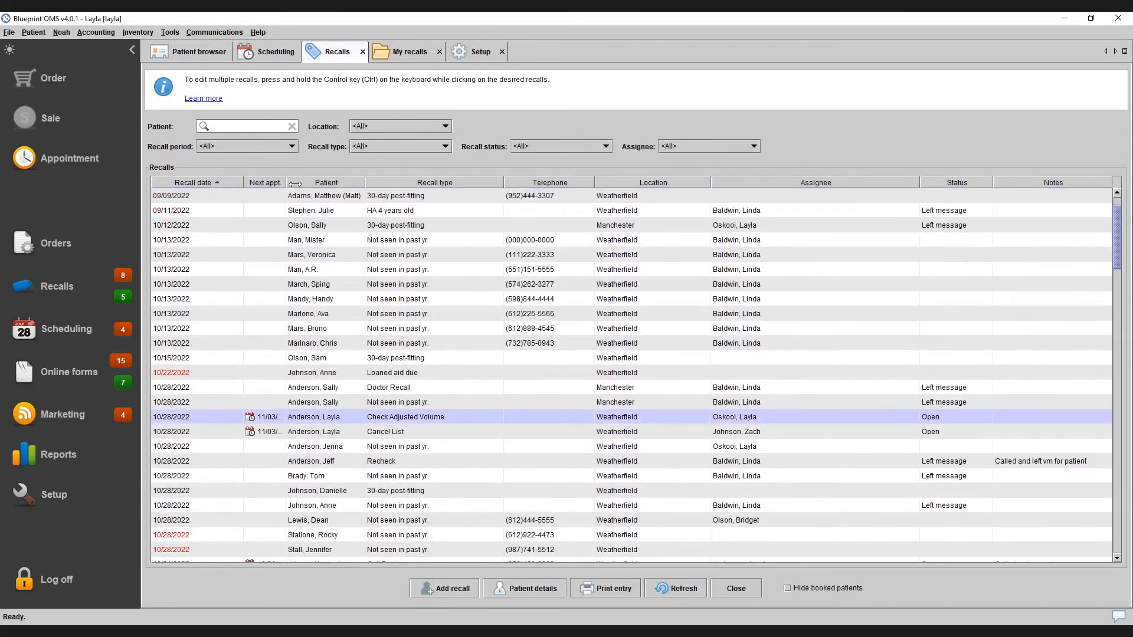
left_click_drag(286, 183, 321, 182)
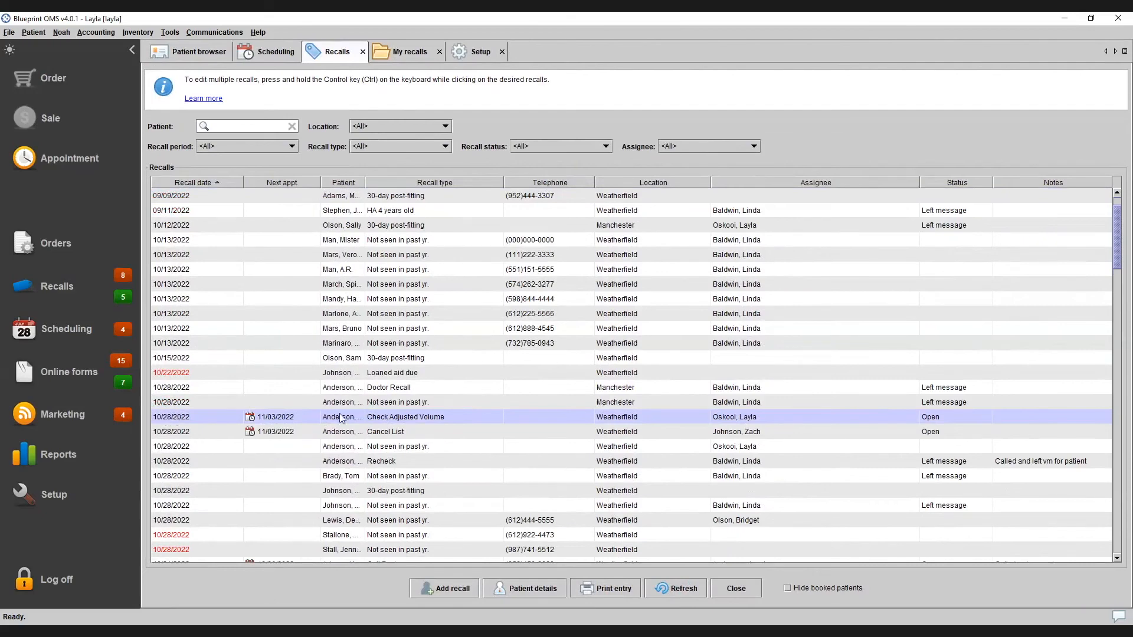
left_click(513, 432, "ctrl")
right_click(445, 417)
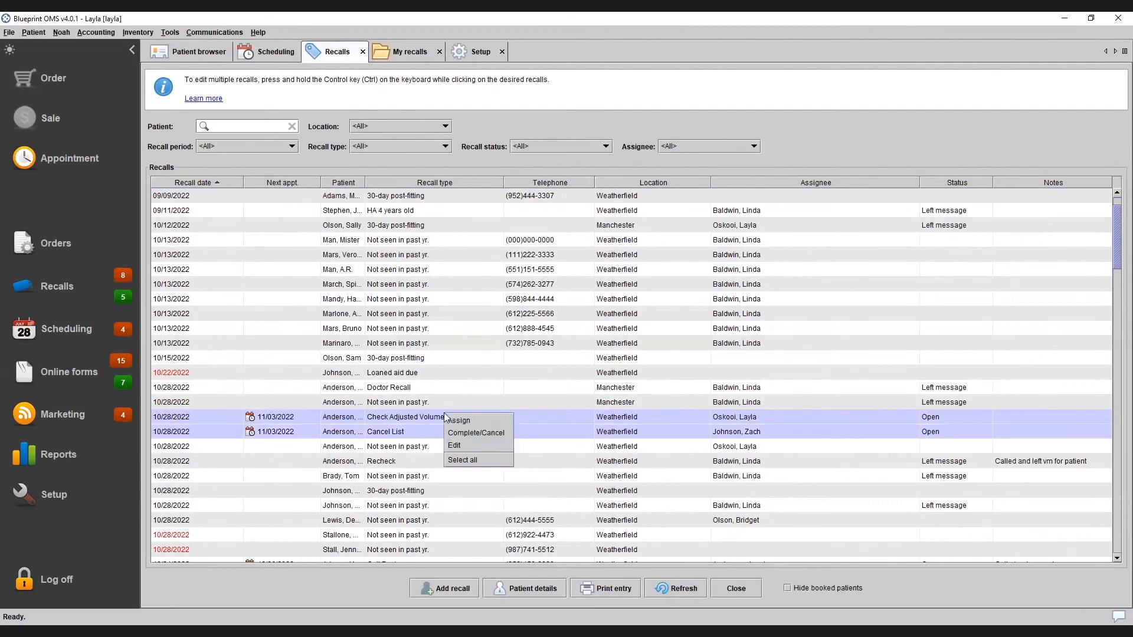
left_click(483, 434)
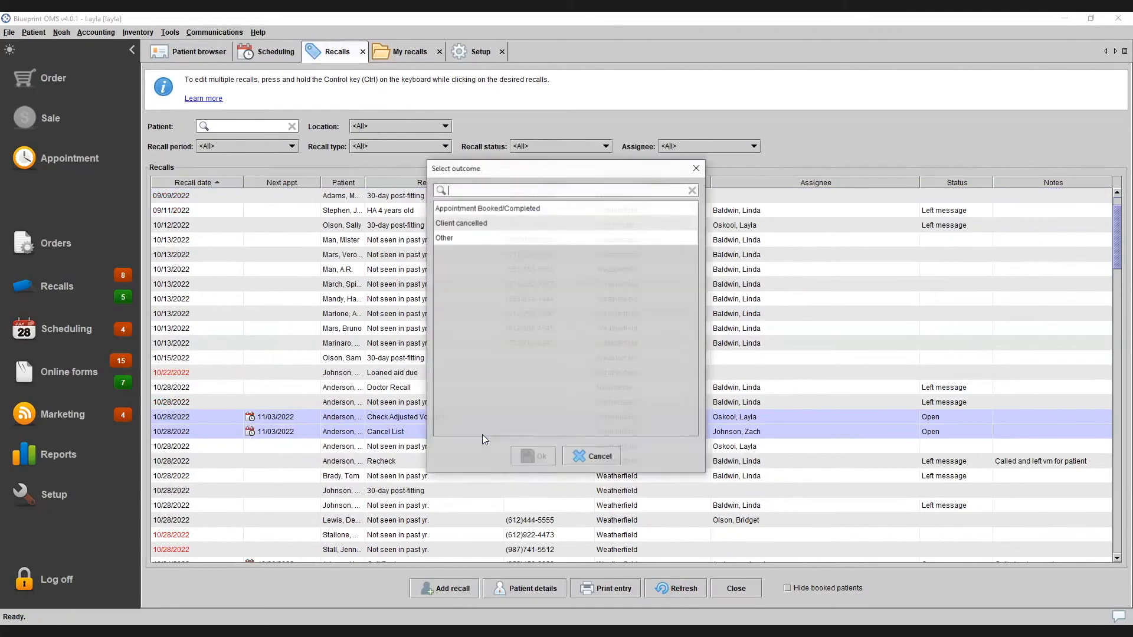
left_click(501, 210)
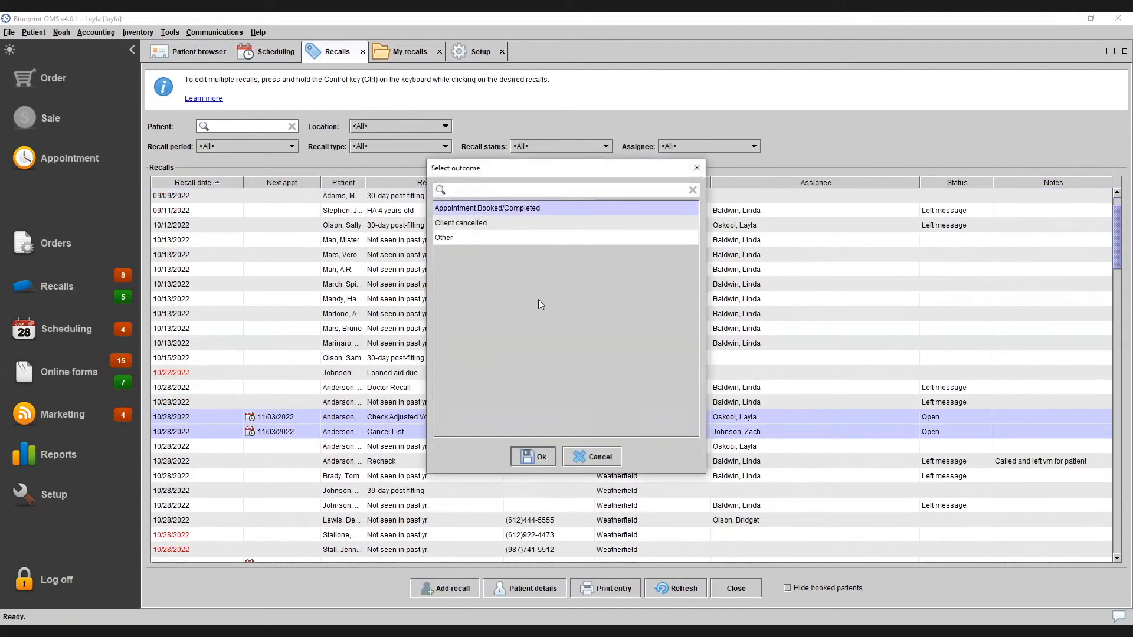
left_click(544, 458)
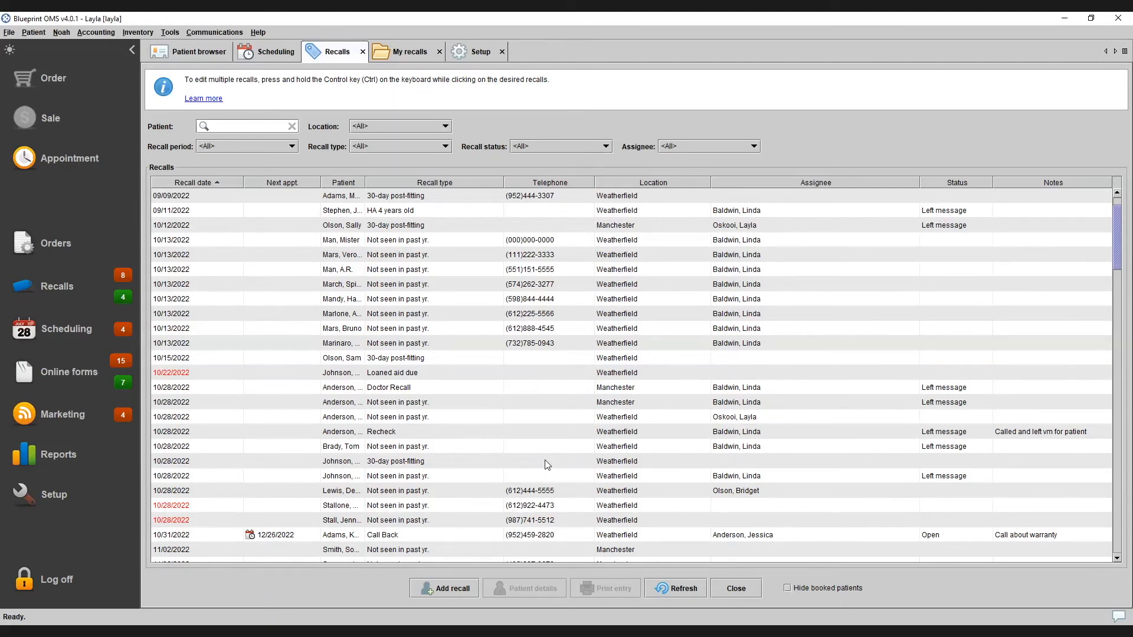
Filter the recalls by type Cancel List, switch to Call Back, and reset the filter to all recall types.
left_click(413, 148)
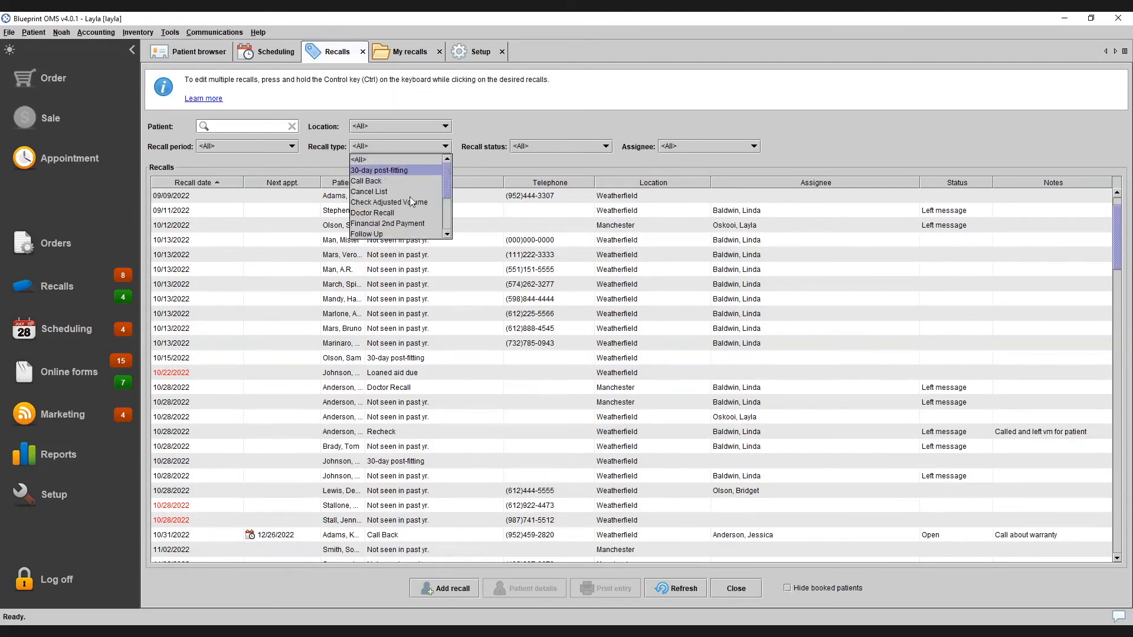
scroll(409, 189, "down", 1)
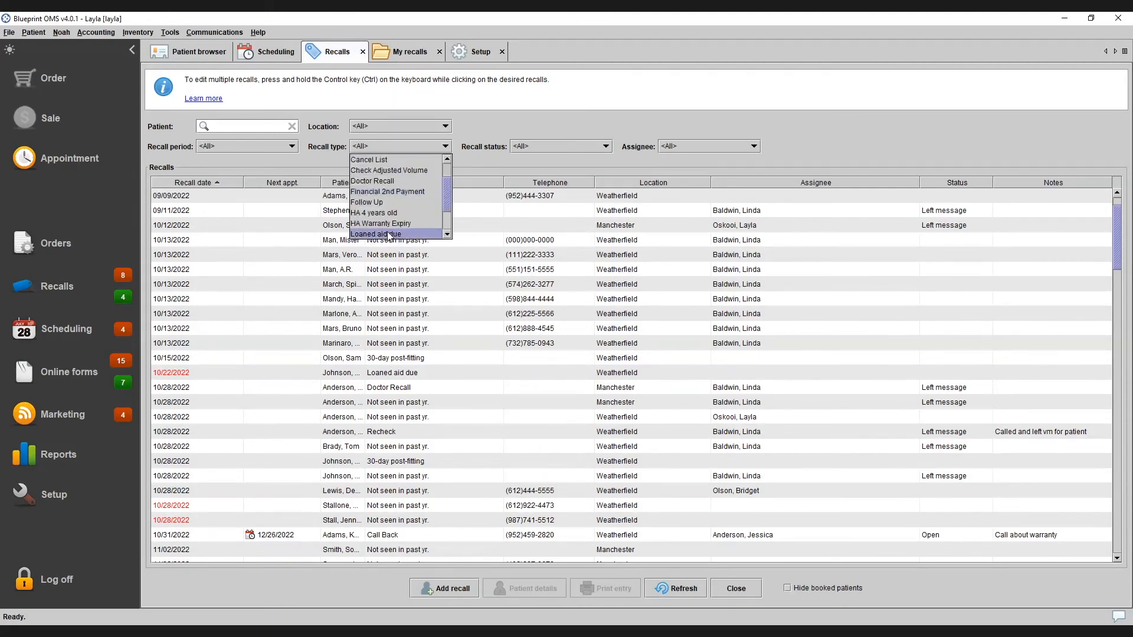
left_click(391, 160)
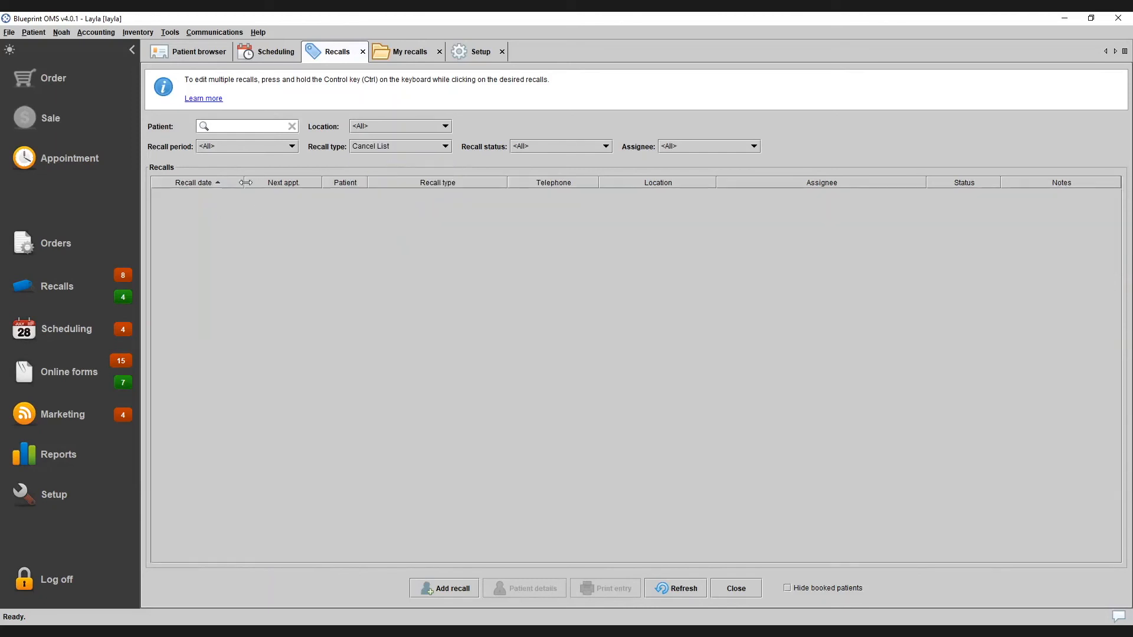
left_click(409, 147)
scroll(395, 182, "up", 1)
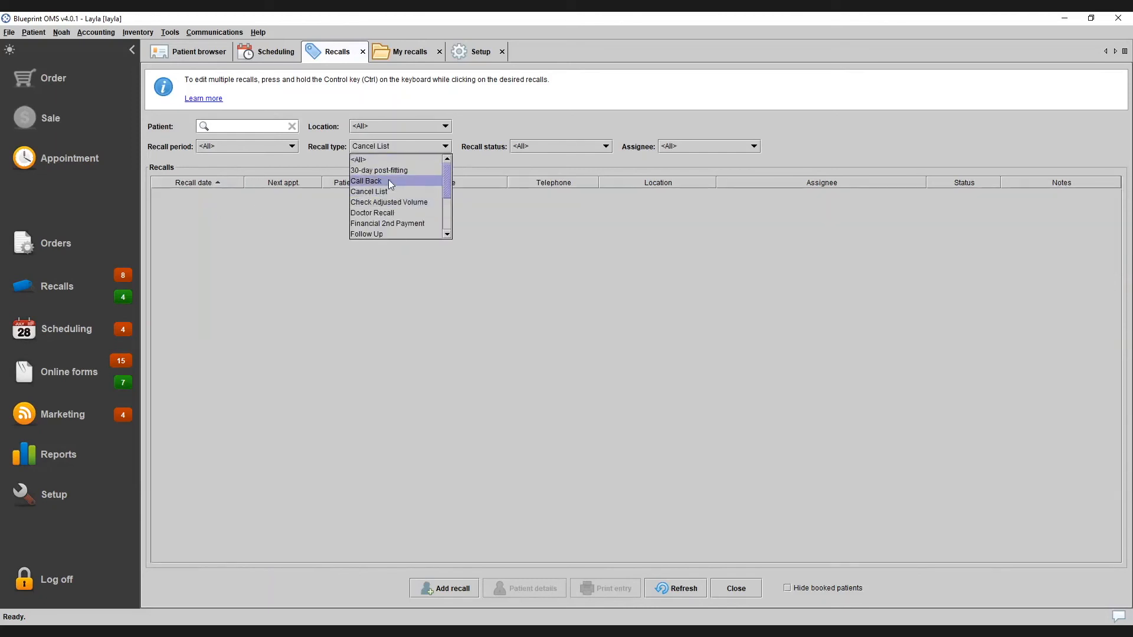
left_click(390, 181)
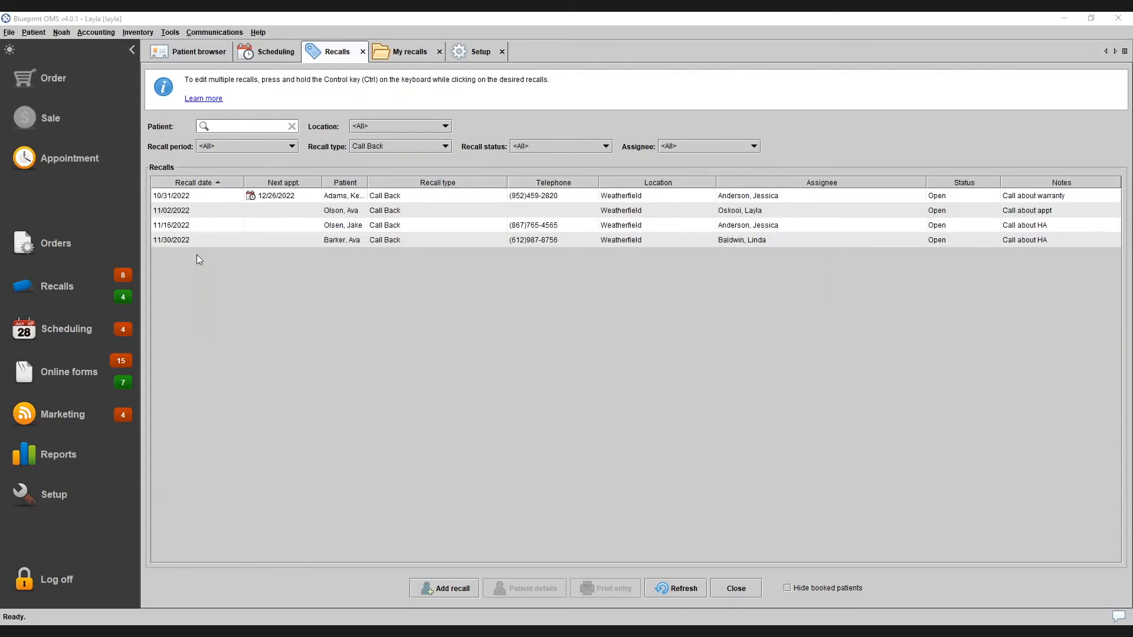
left_click(373, 146)
left_click(370, 154)
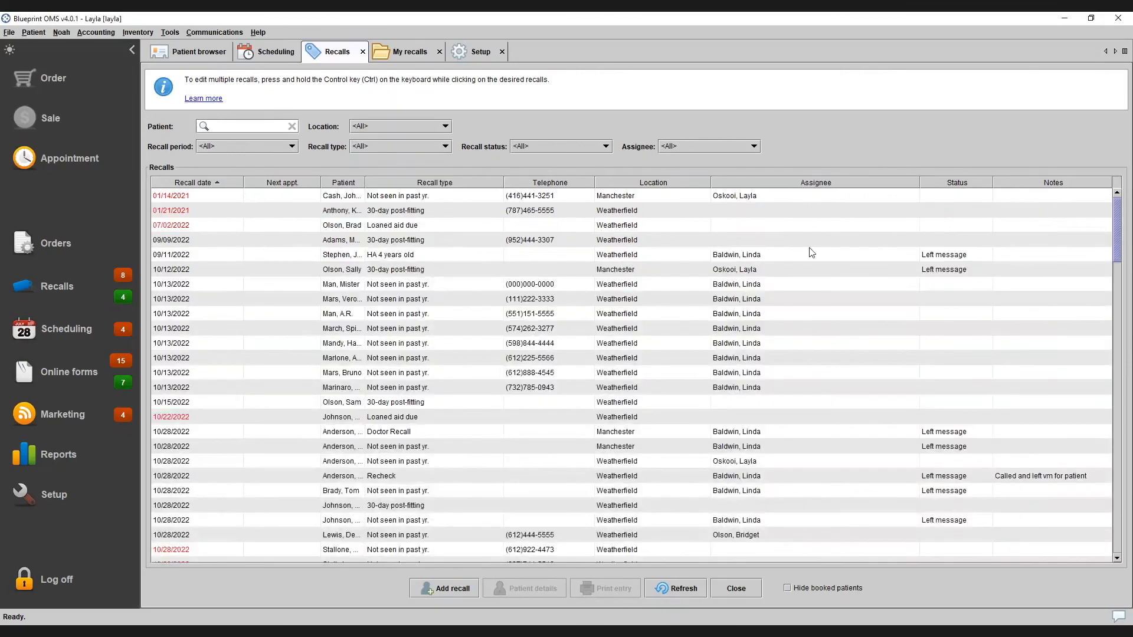
Check the actions available for the second 11/02/2022 Manchester recall, and leave without choosing one.
scroll(809, 254, "down", 7)
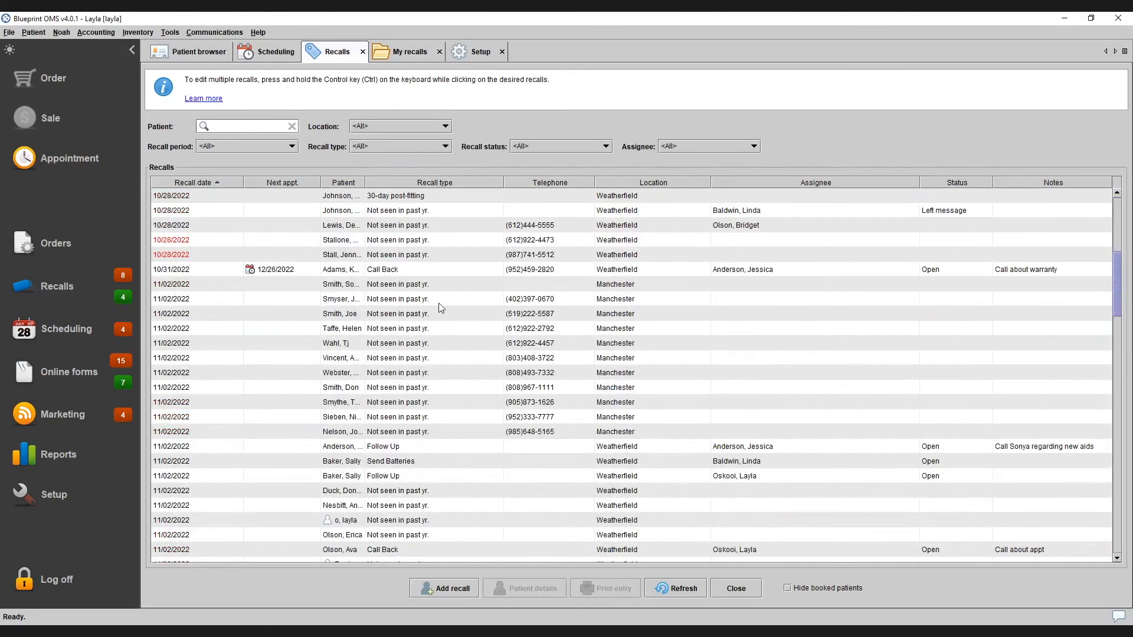
left_click(409, 302)
right_click(408, 304)
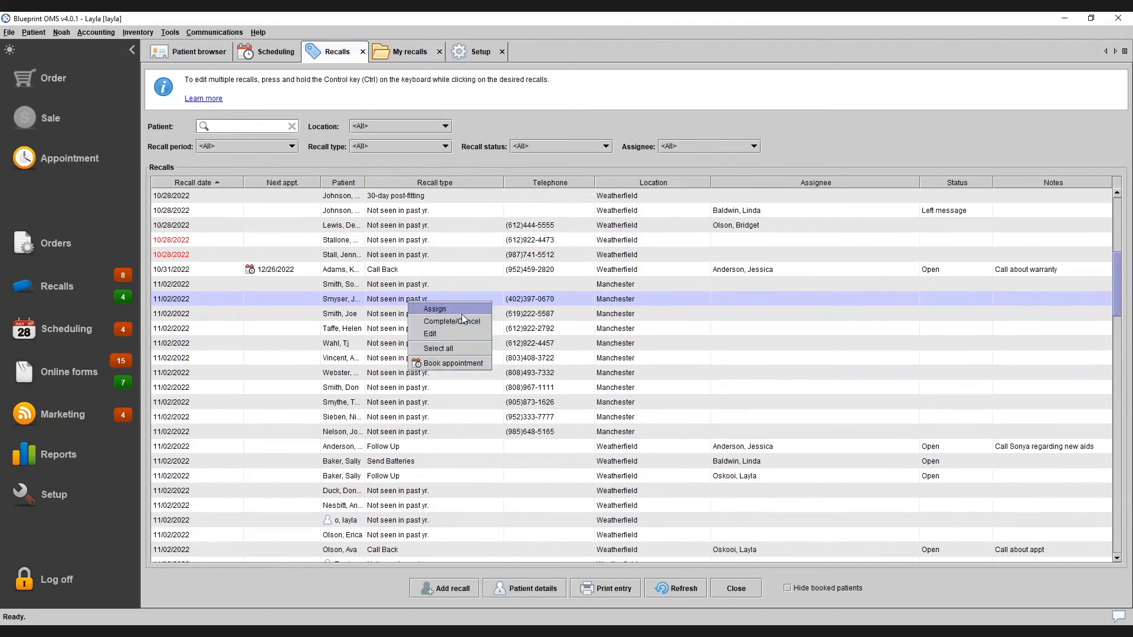
left_click(513, 302)
Select nine consecutive 11/02/2022 Manchester recalls starting from the second one, and widen the Patient column to show full names.
mouse_move(120, 306)
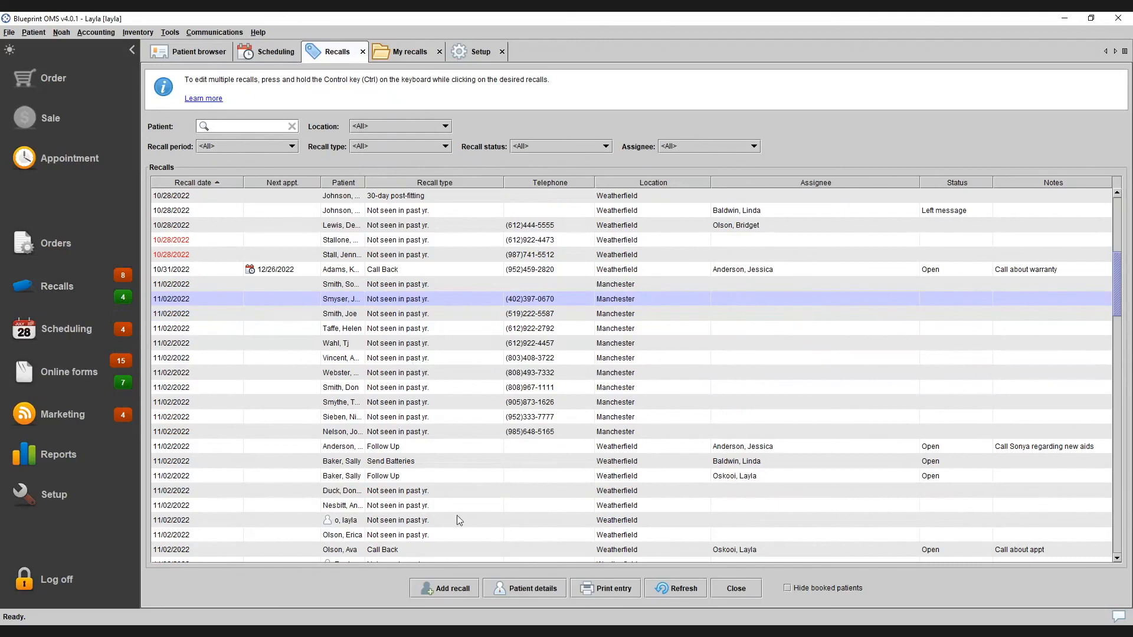
left_click_drag(177, 297, 693, 415)
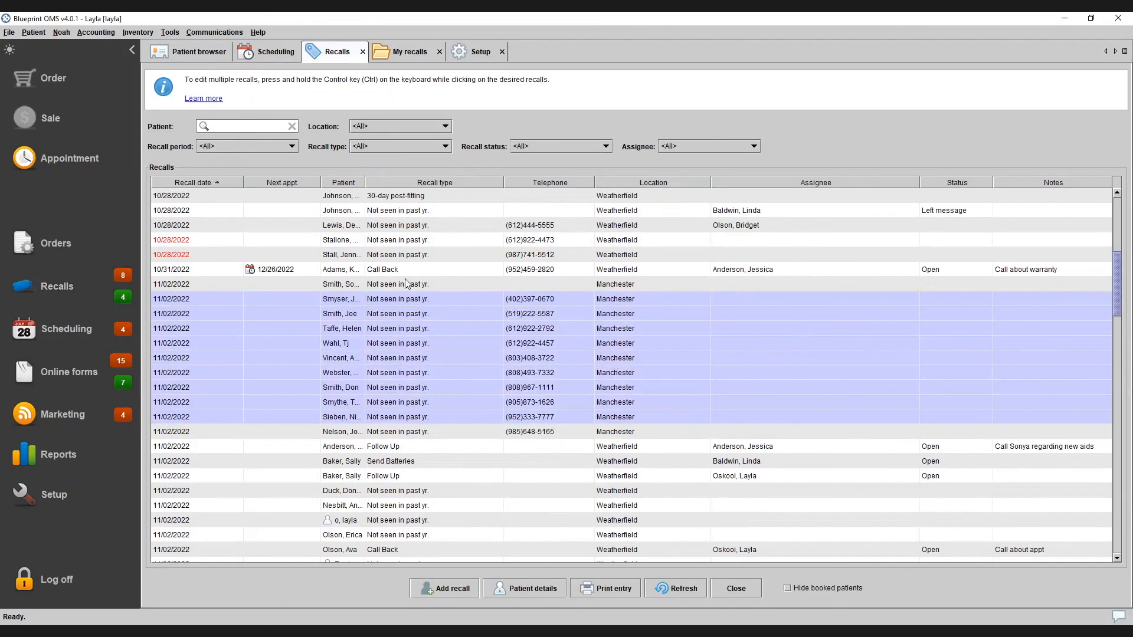
left_click_drag(364, 183, 397, 184)
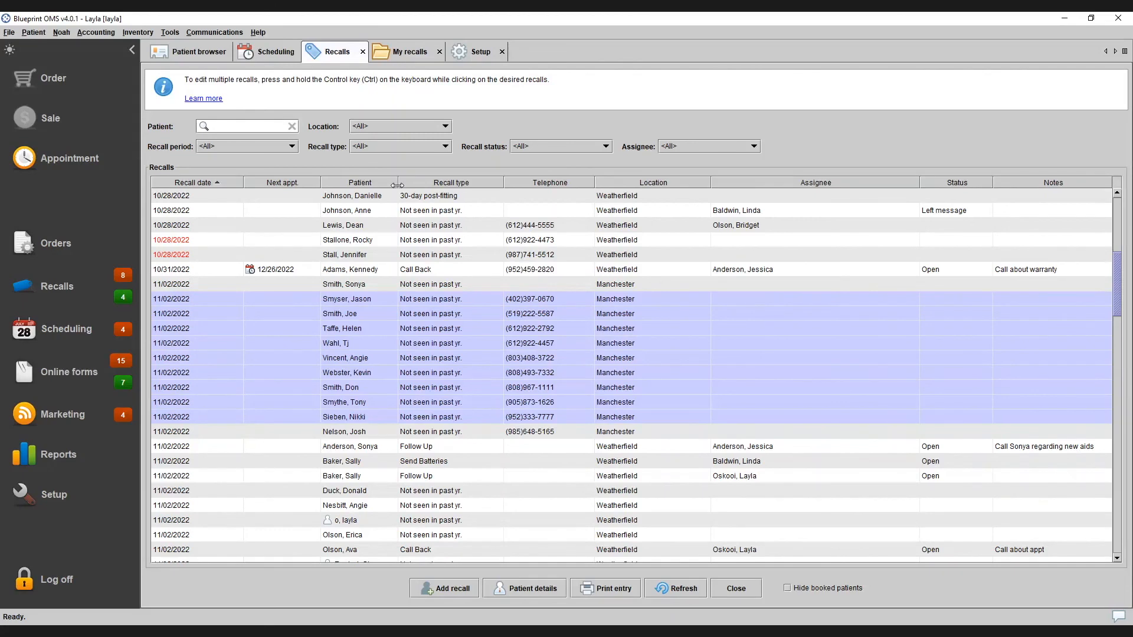
Open the list of help resources.
left_click(263, 33)
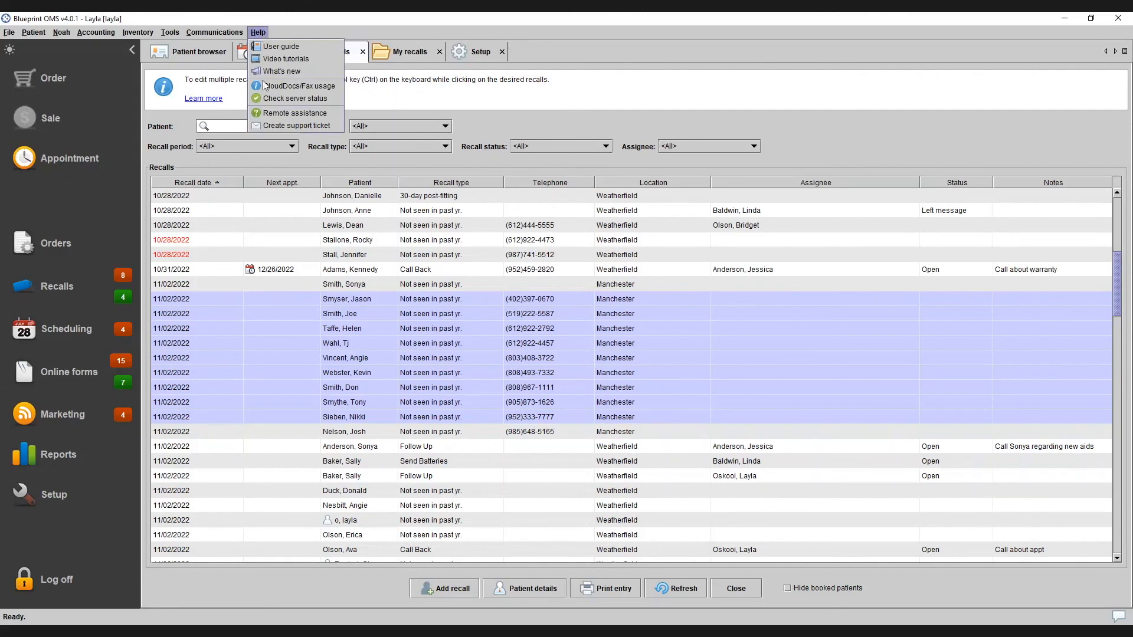